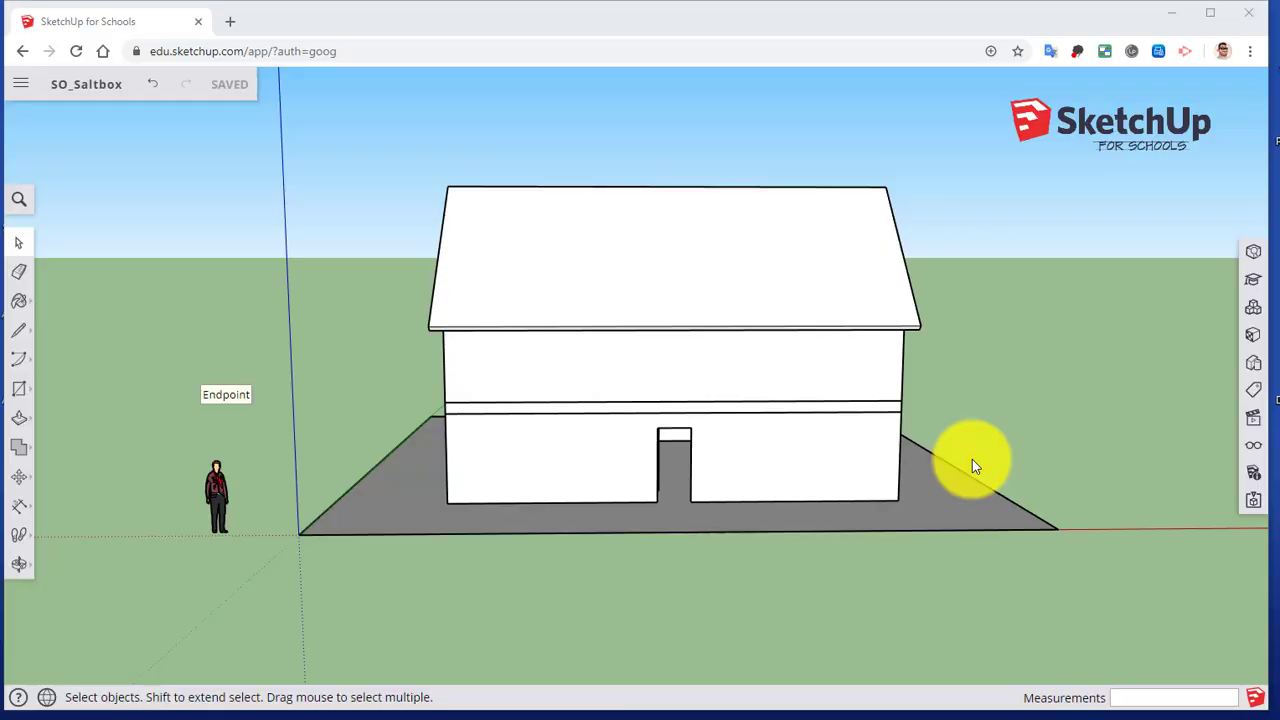
Orbit around the house group and settle on a view of the door opening's side
middle_click_drag(941, 347, 615, 327)
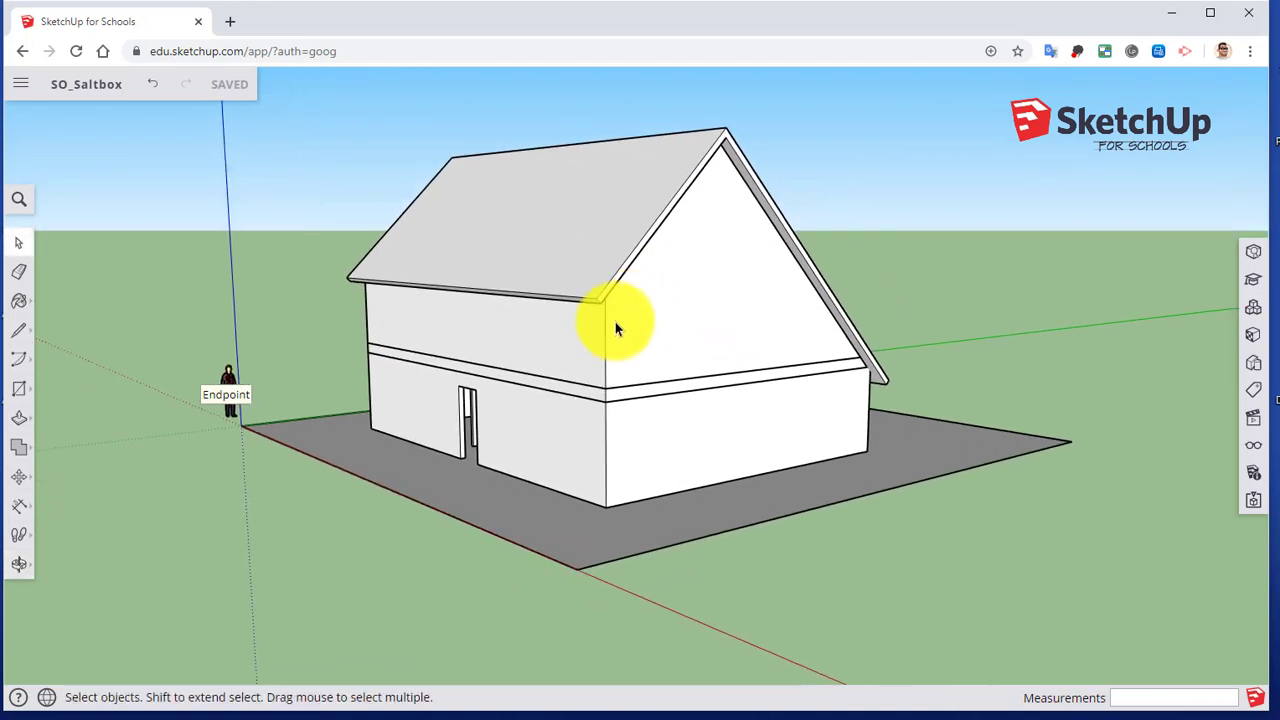
left_click(652, 446)
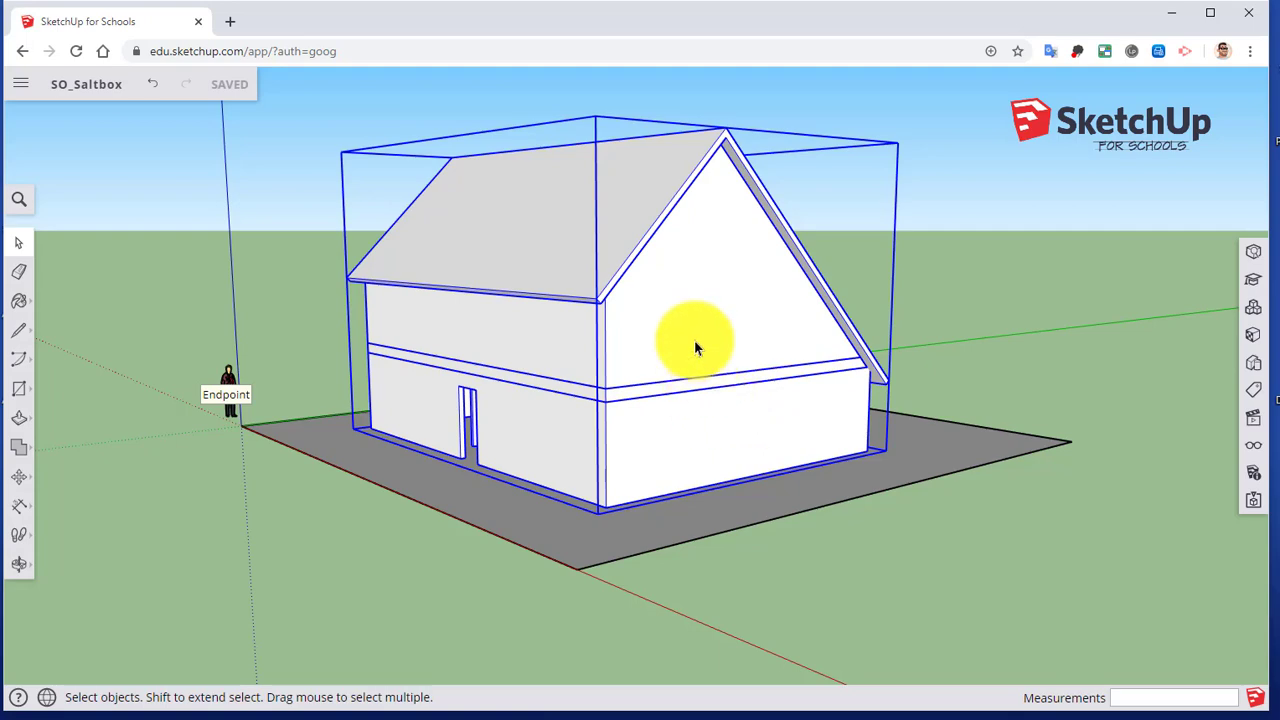
middle_click_drag(686, 337, 645, 270)
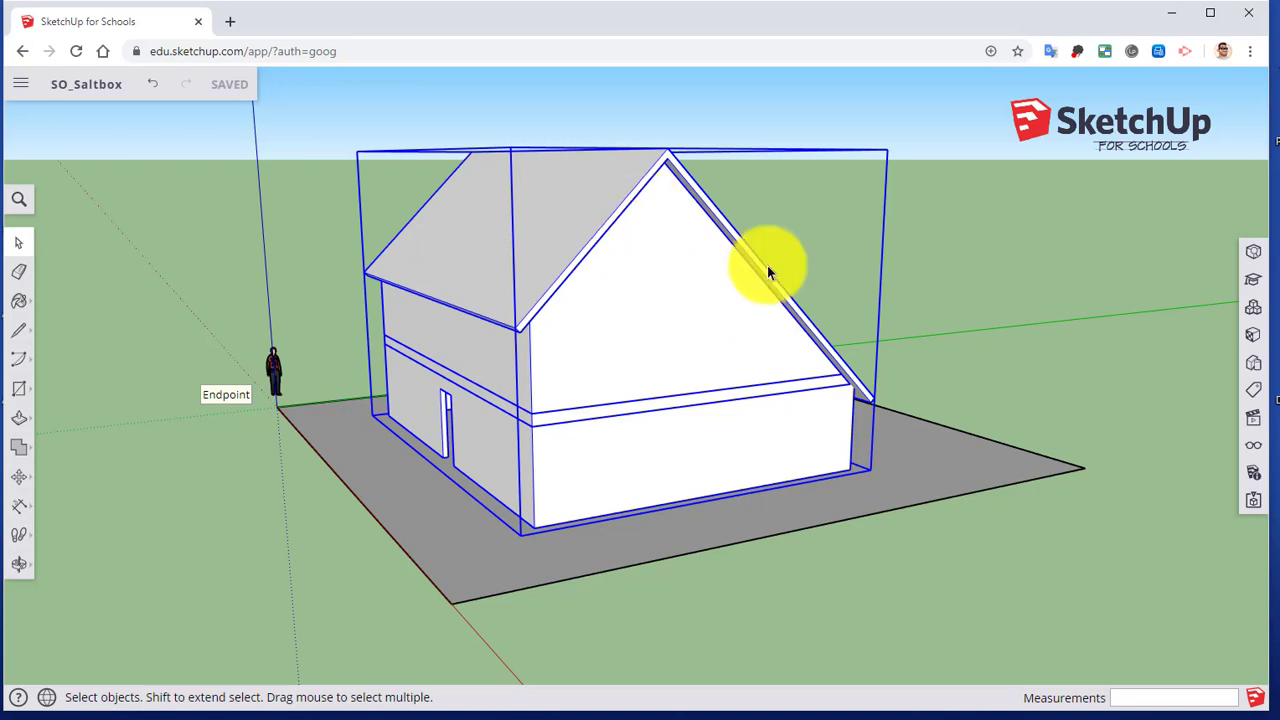
middle_click_drag(640, 342, 765, 386)
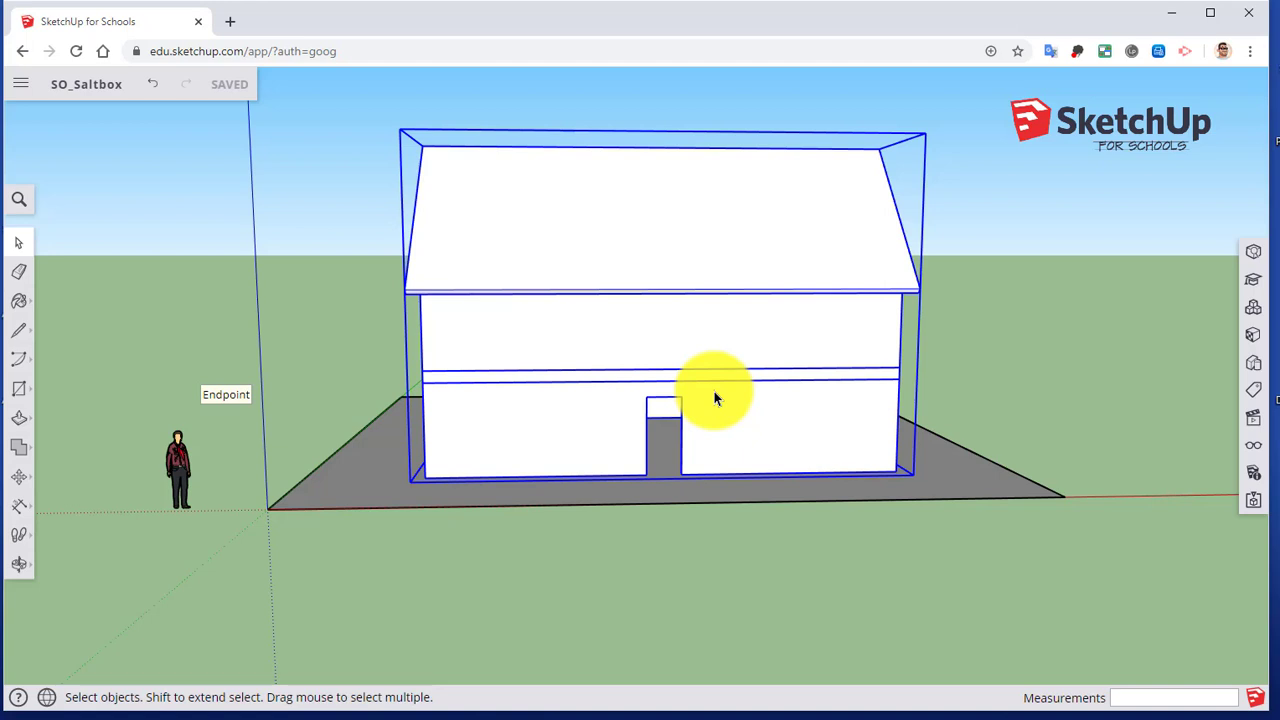
scroll(668, 476, "up", 6)
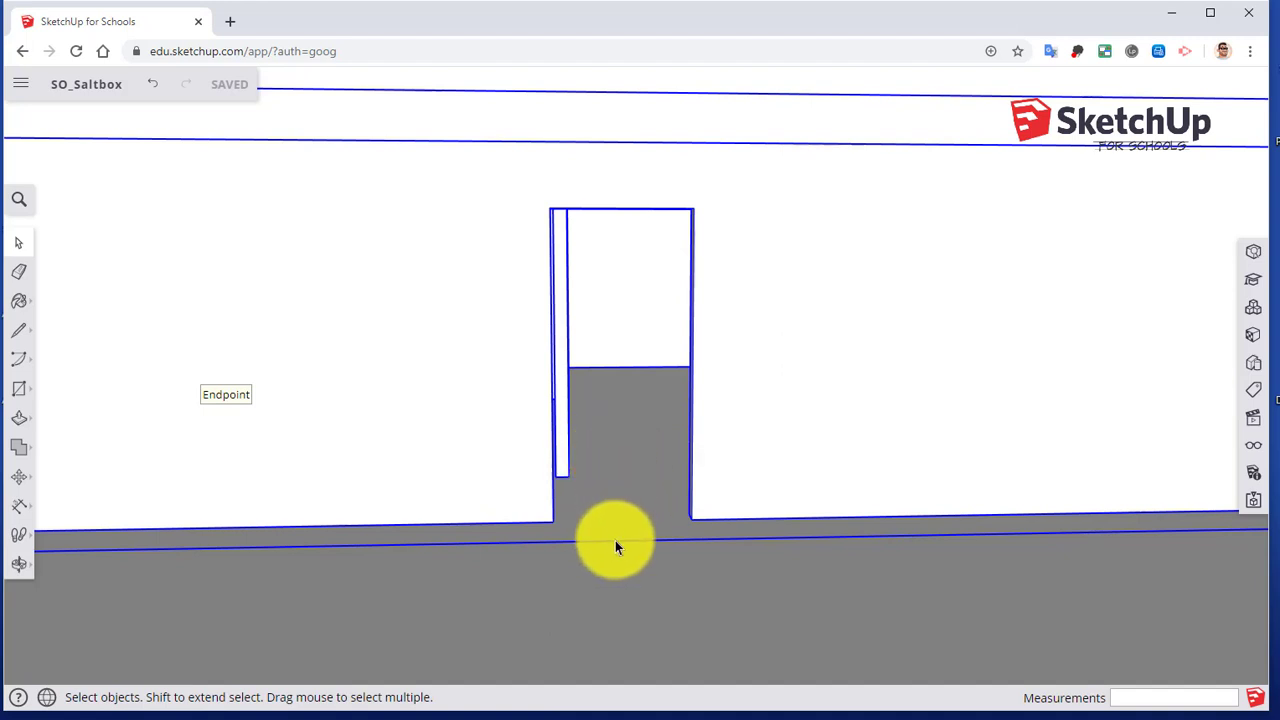
middle_click_drag(614, 540, 588, 538)
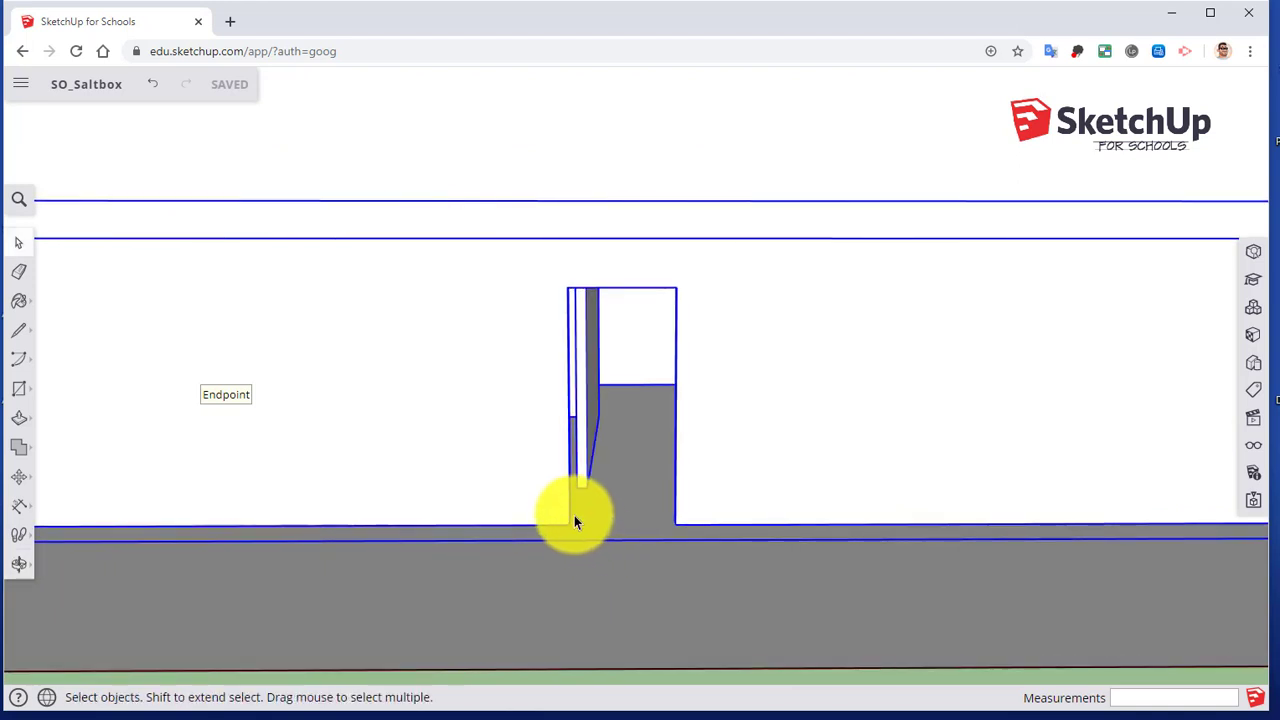
scroll(649, 478, "down", 3)
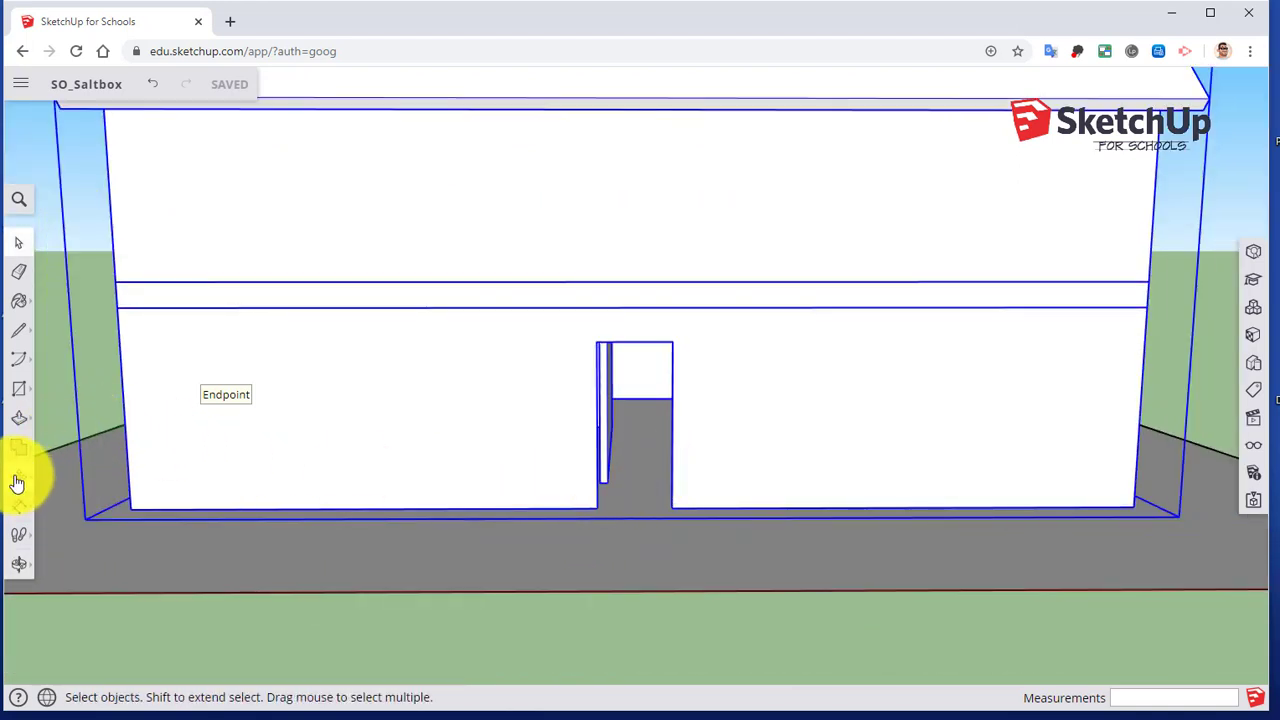
With the Tape Measure tool, start a guide from the doorway's right edge
left_click(19, 447)
left_click(18, 421)
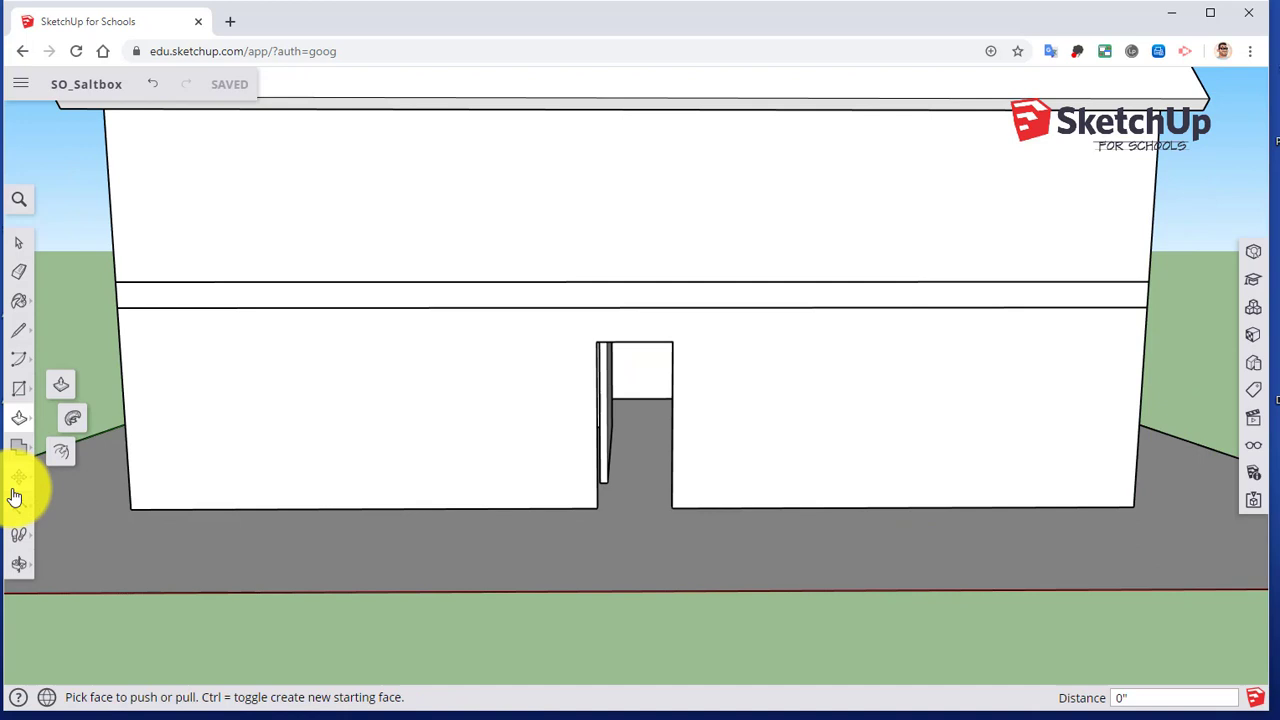
left_click(16, 503)
left_click(61, 420)
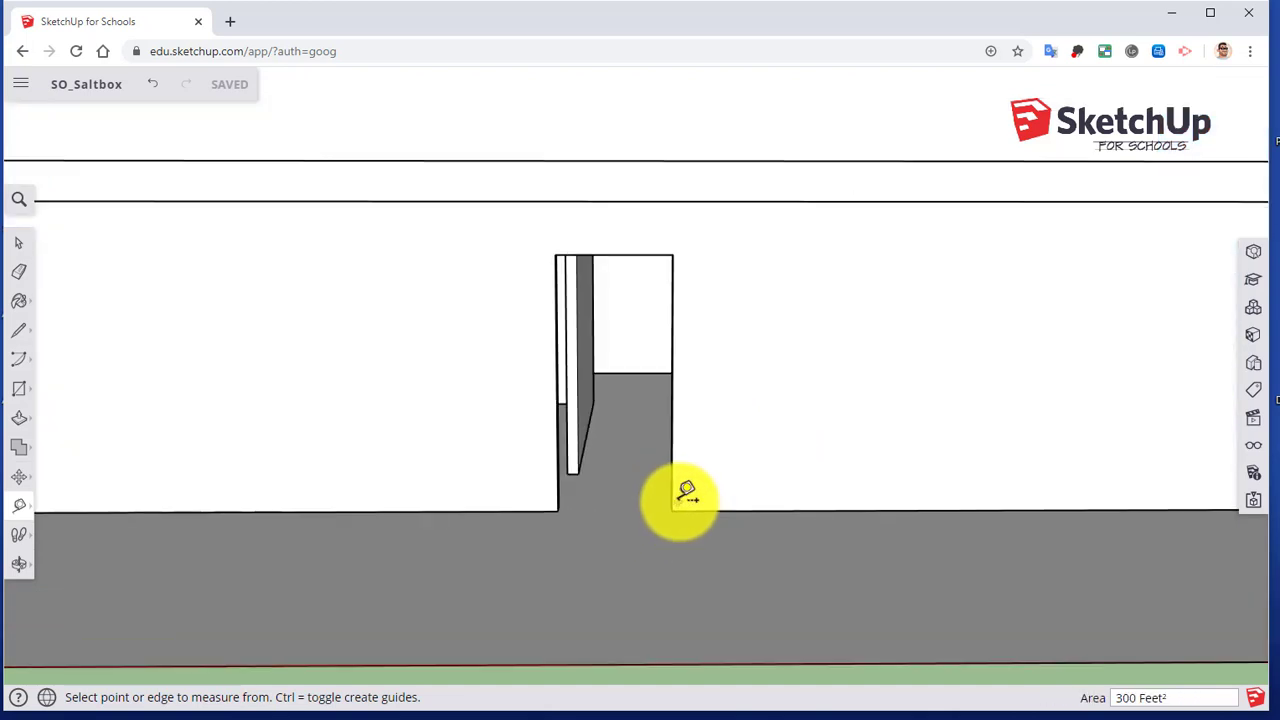
scroll(670, 510, "up", 3)
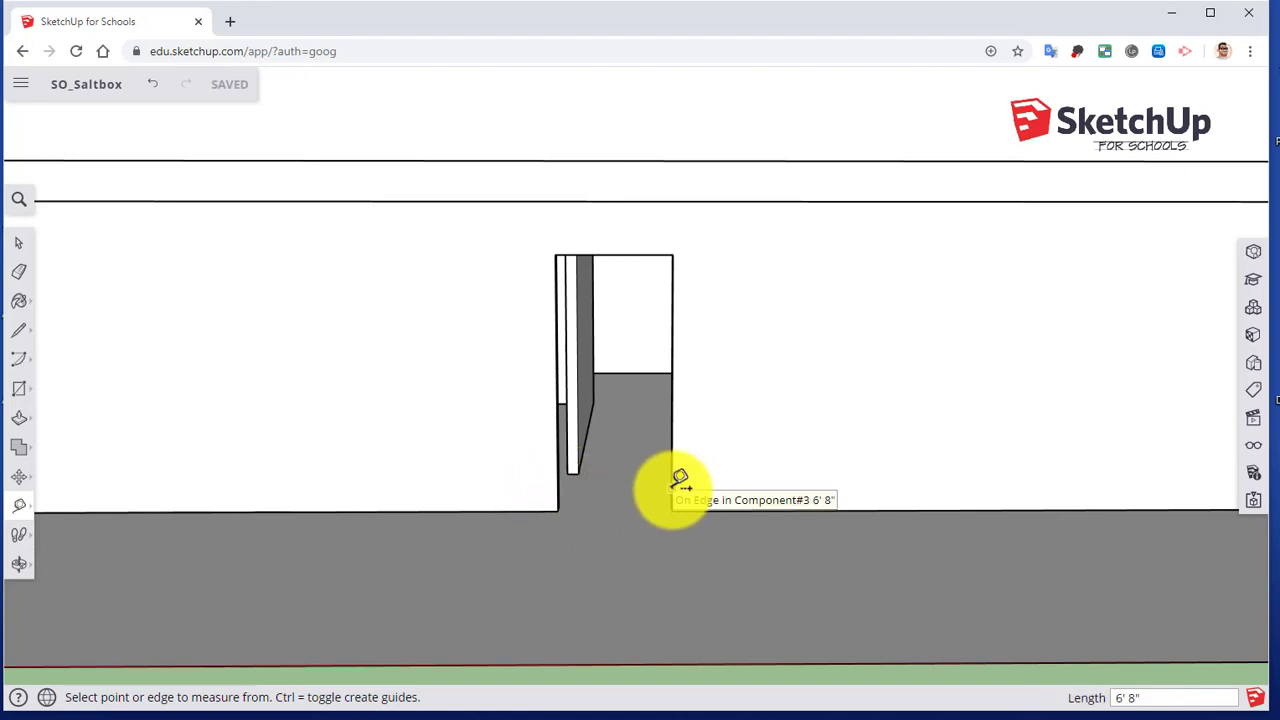
left_click(672, 469)
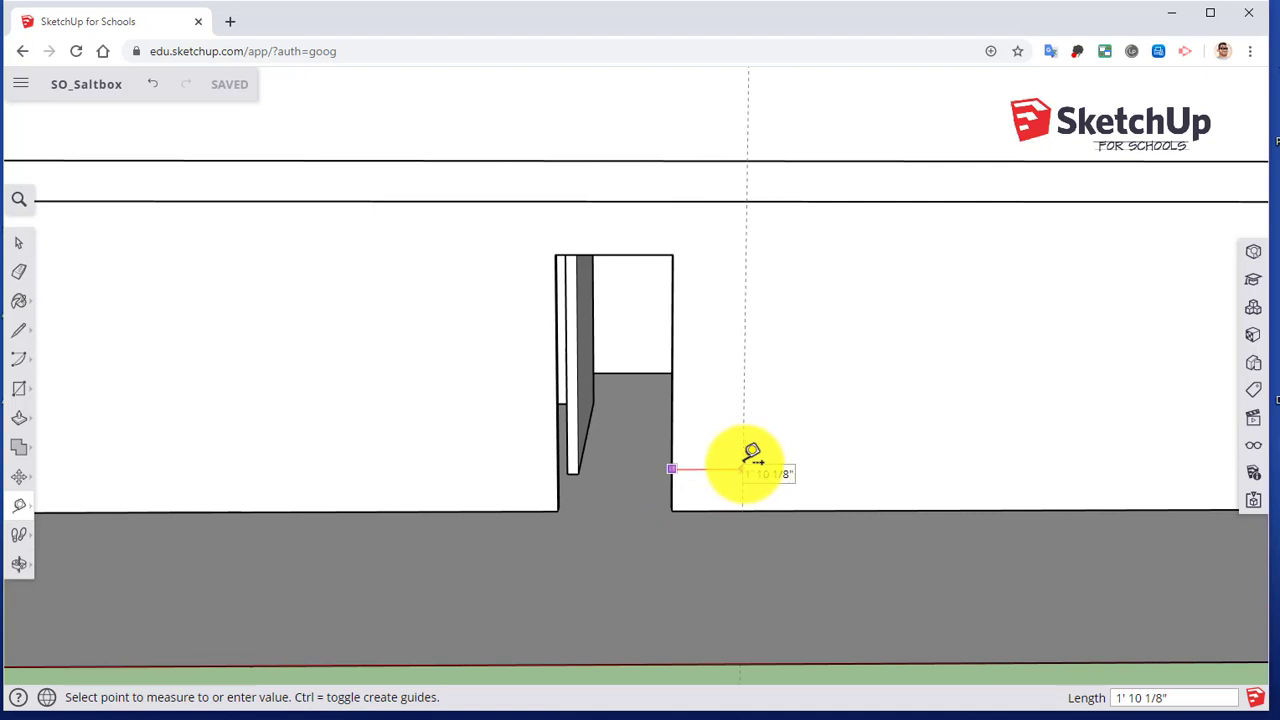
Place guides just outside the doorway's right and left jamb edges
key("Escape")
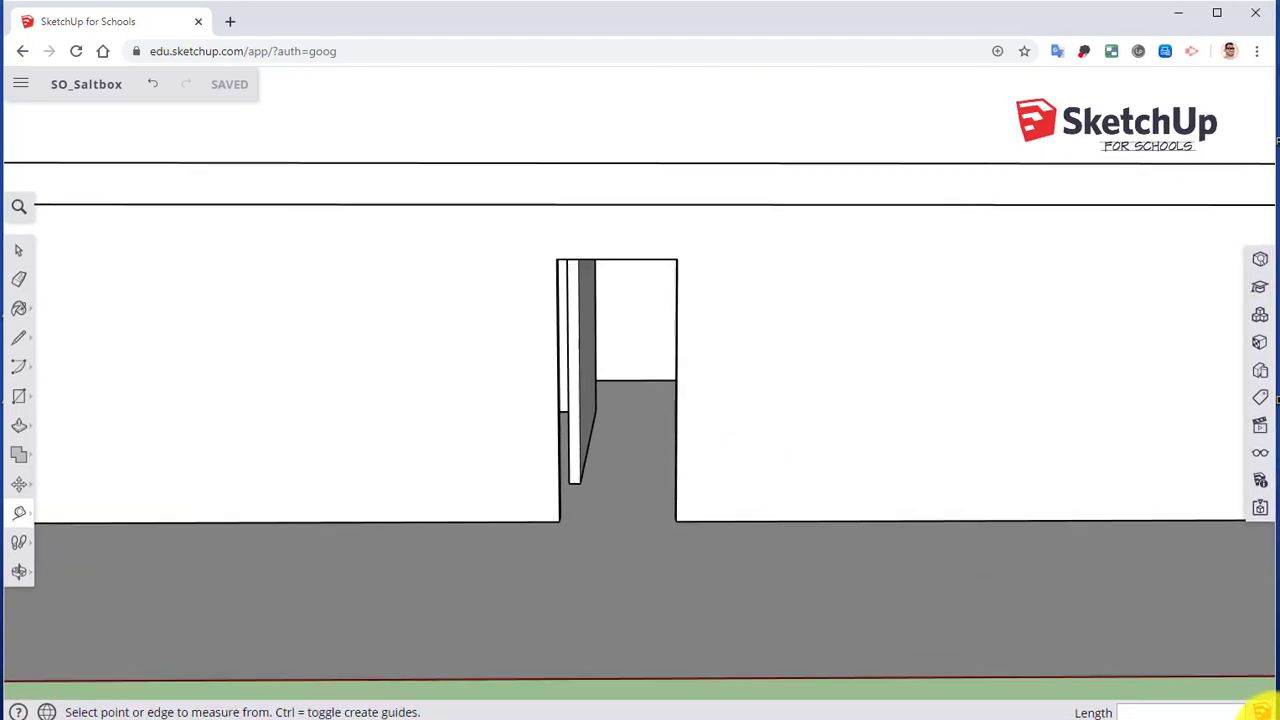
left_click(686, 433)
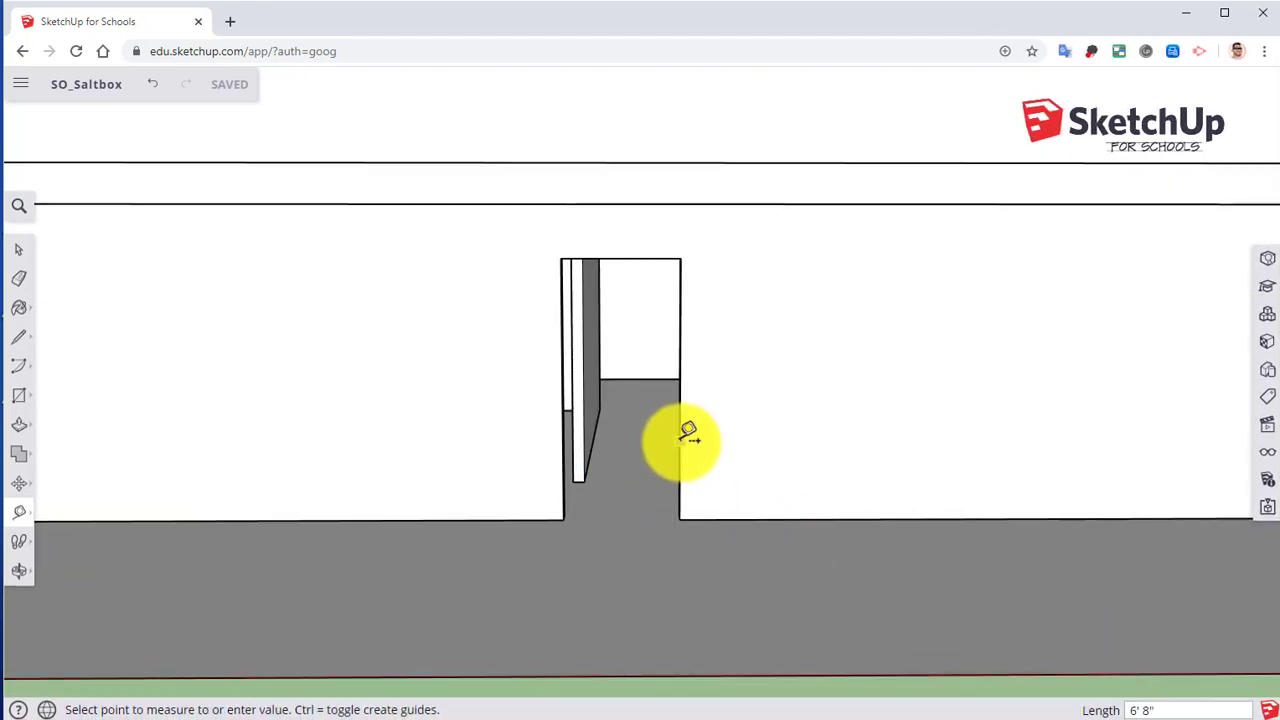
left_click(735, 431)
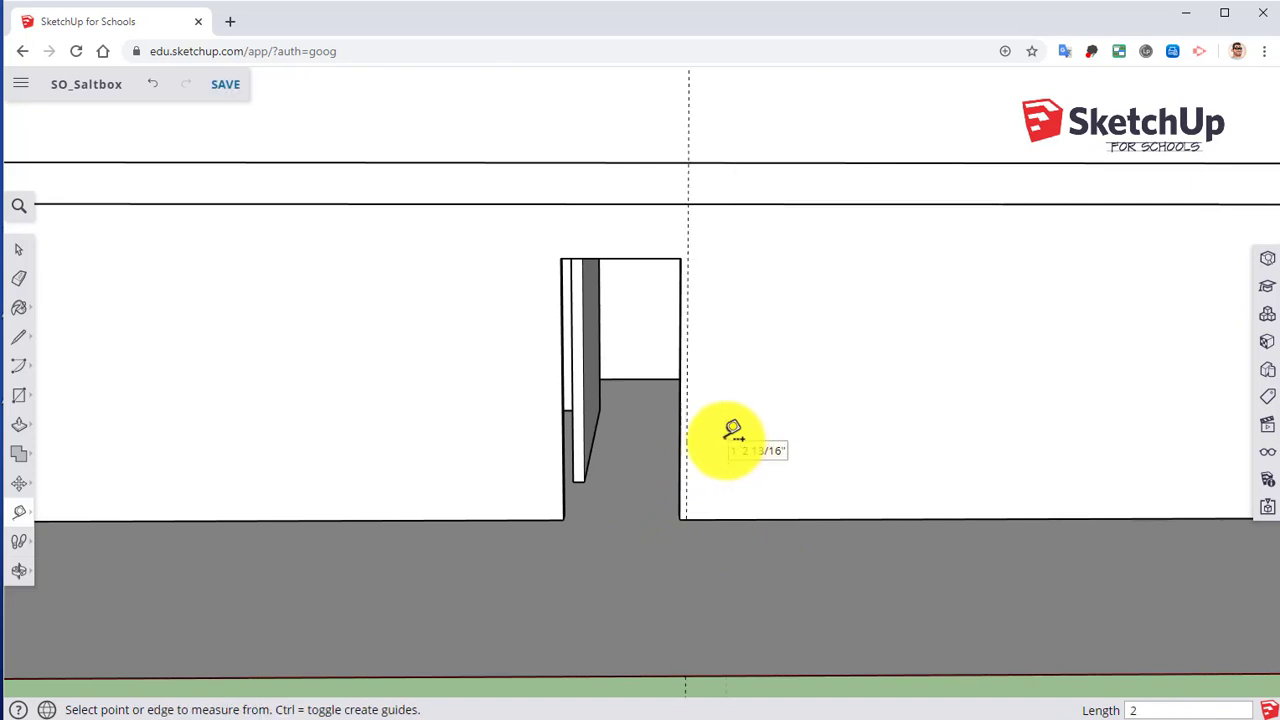
scroll(670, 430, "up", 3)
left_click(455, 478)
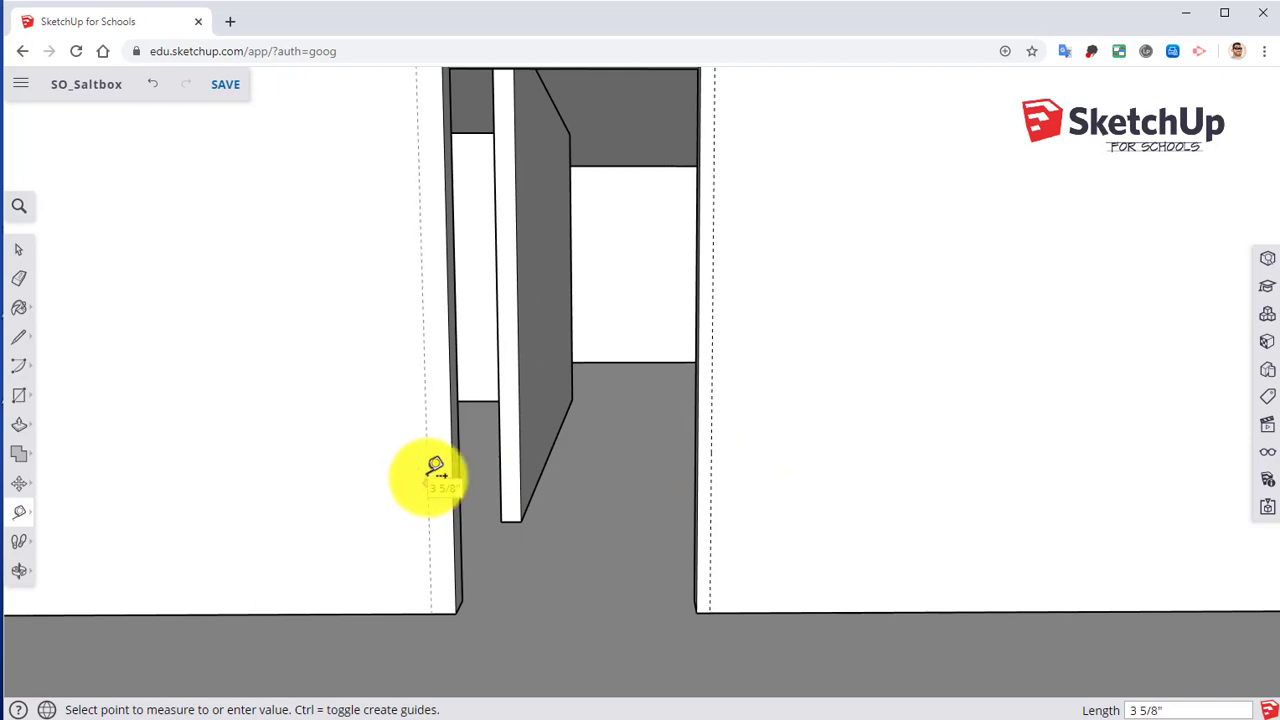
left_click(435, 467)
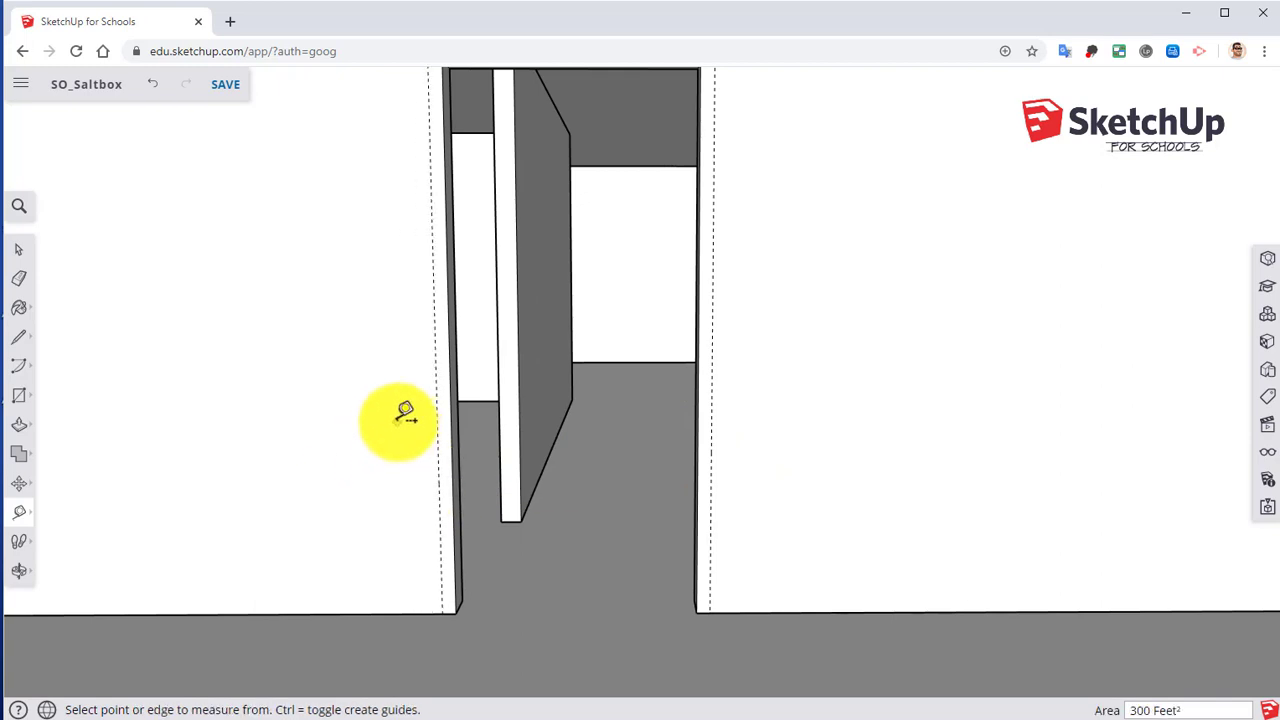
Add a horizontal guide 3.5 inches above the door's top edge
middle_click_drag(405, 413, 443, 229)
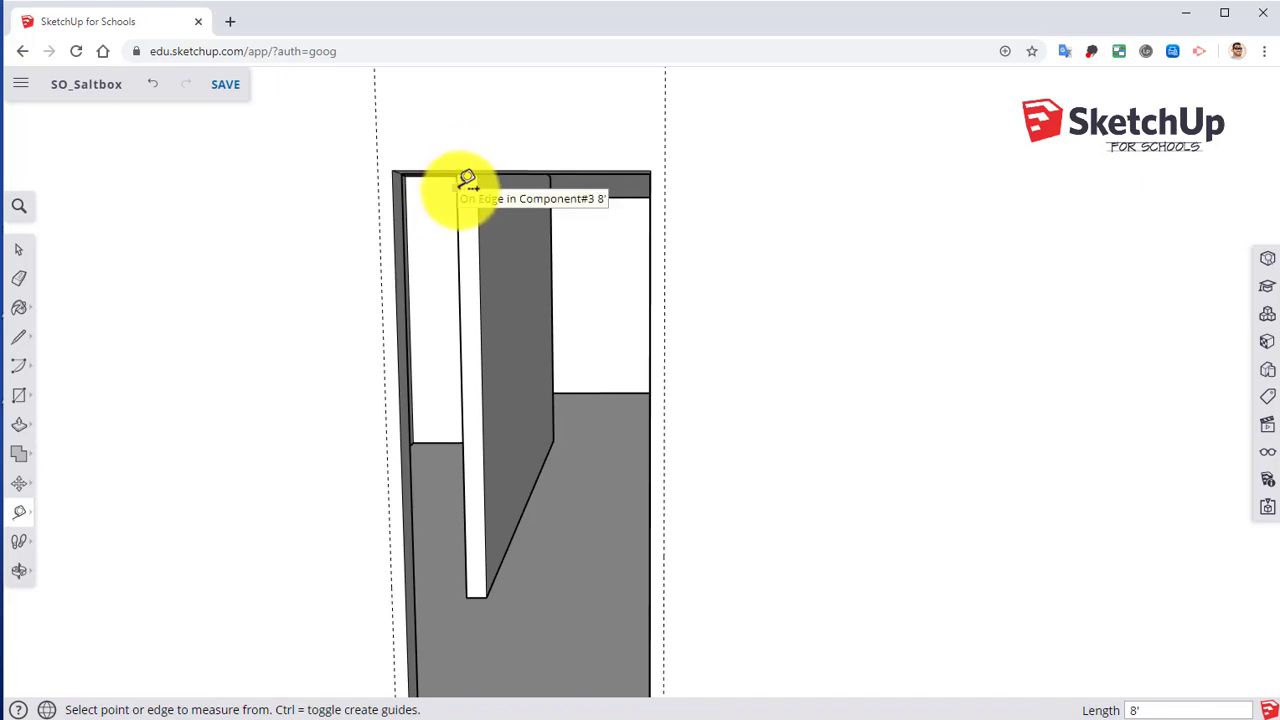
left_click(488, 172)
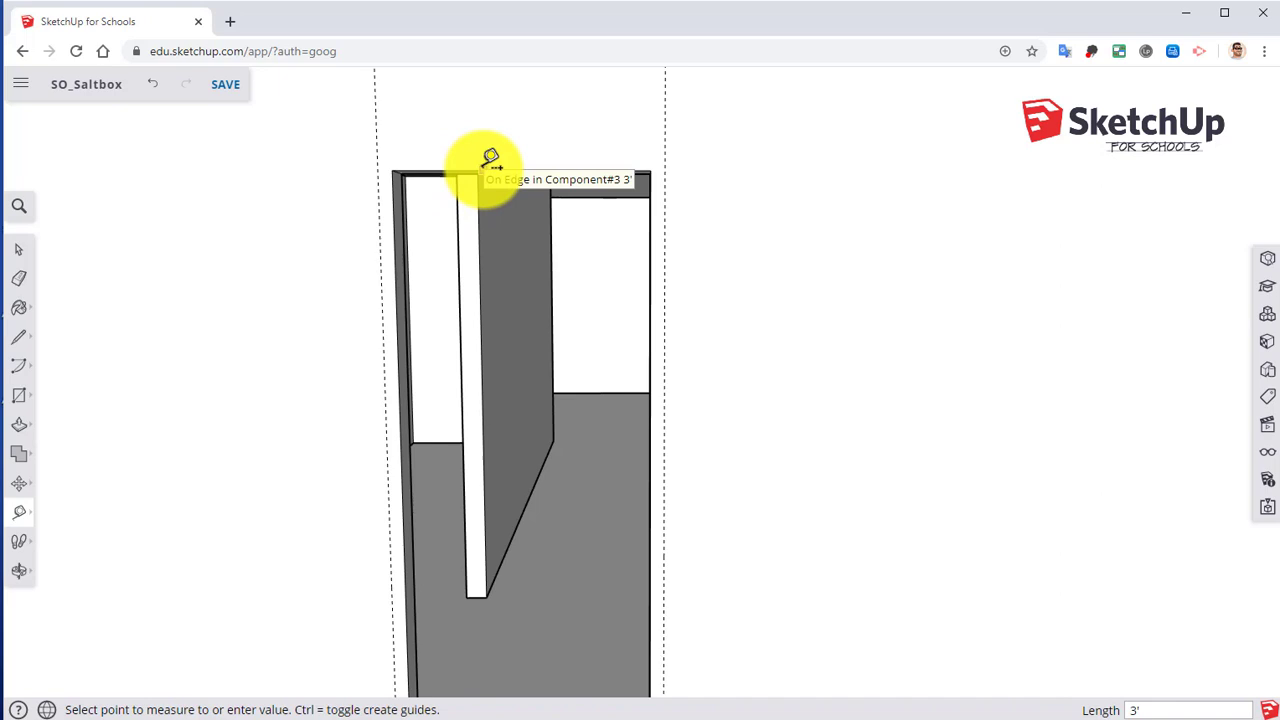
type("3.")
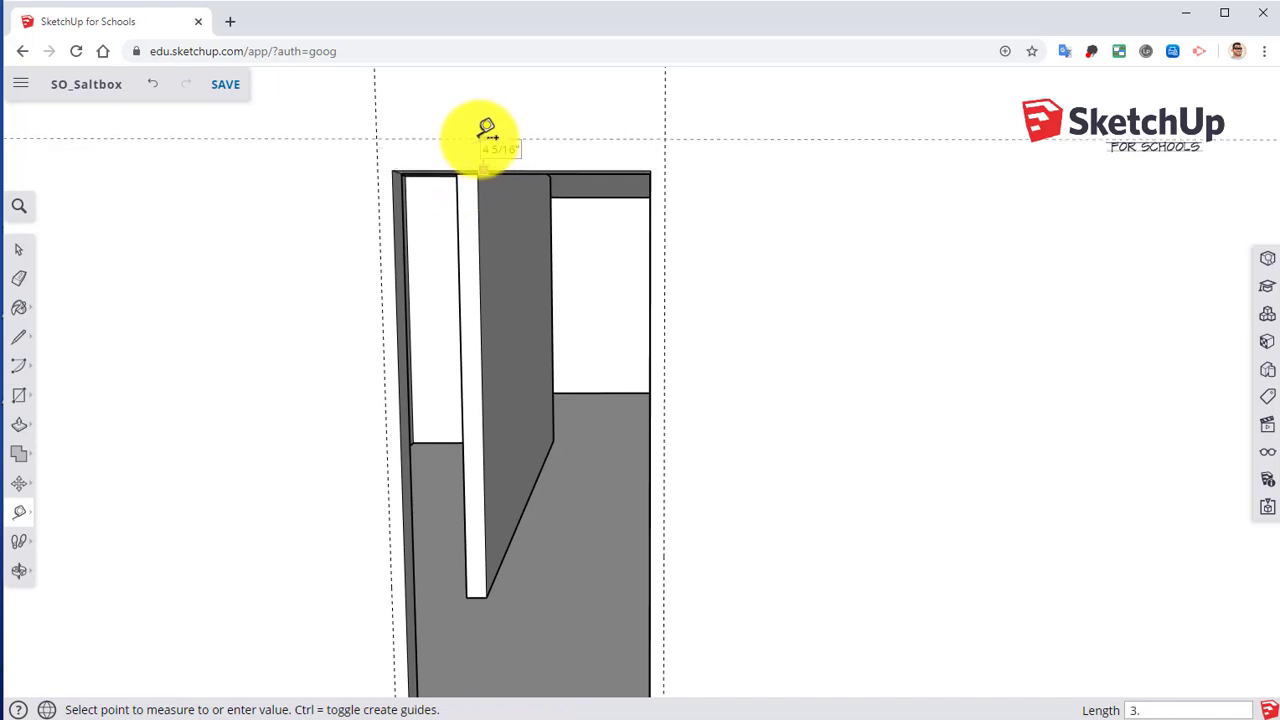
type("5")
key("Return")
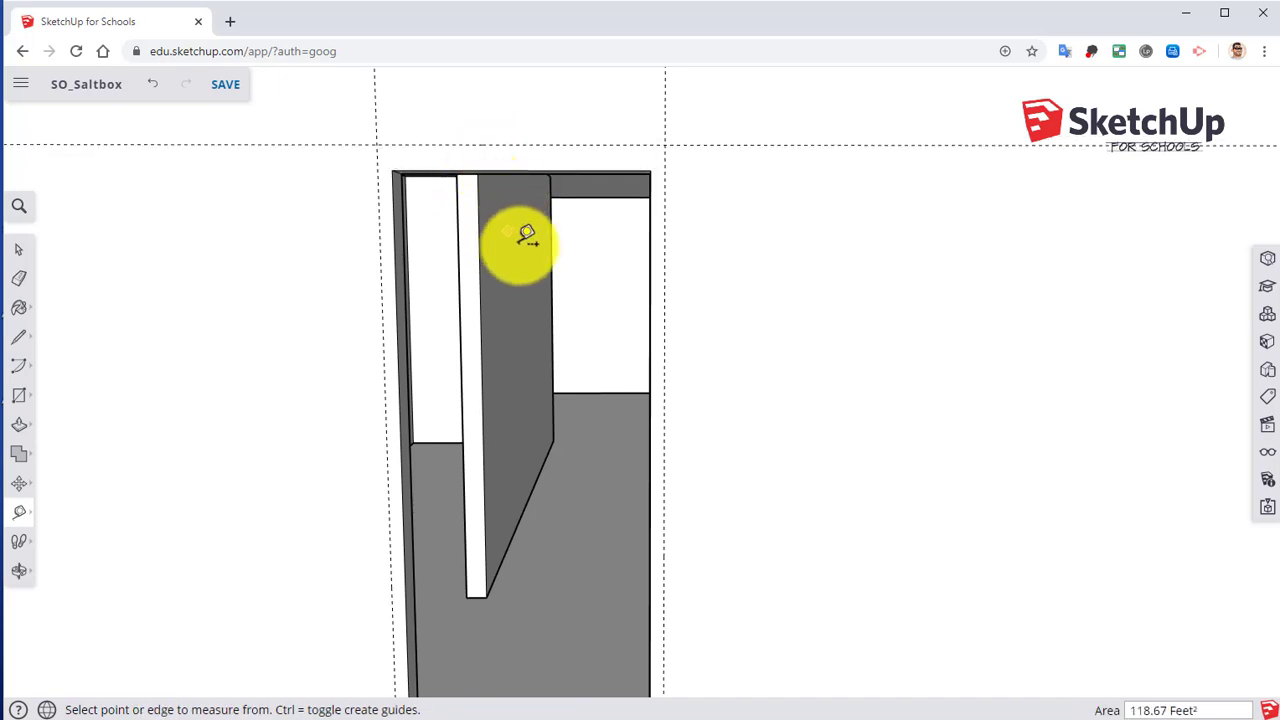
Add guides 1' out from the doorway's right and left wall edges
middle_click_drag(580, 251, 558, 208)
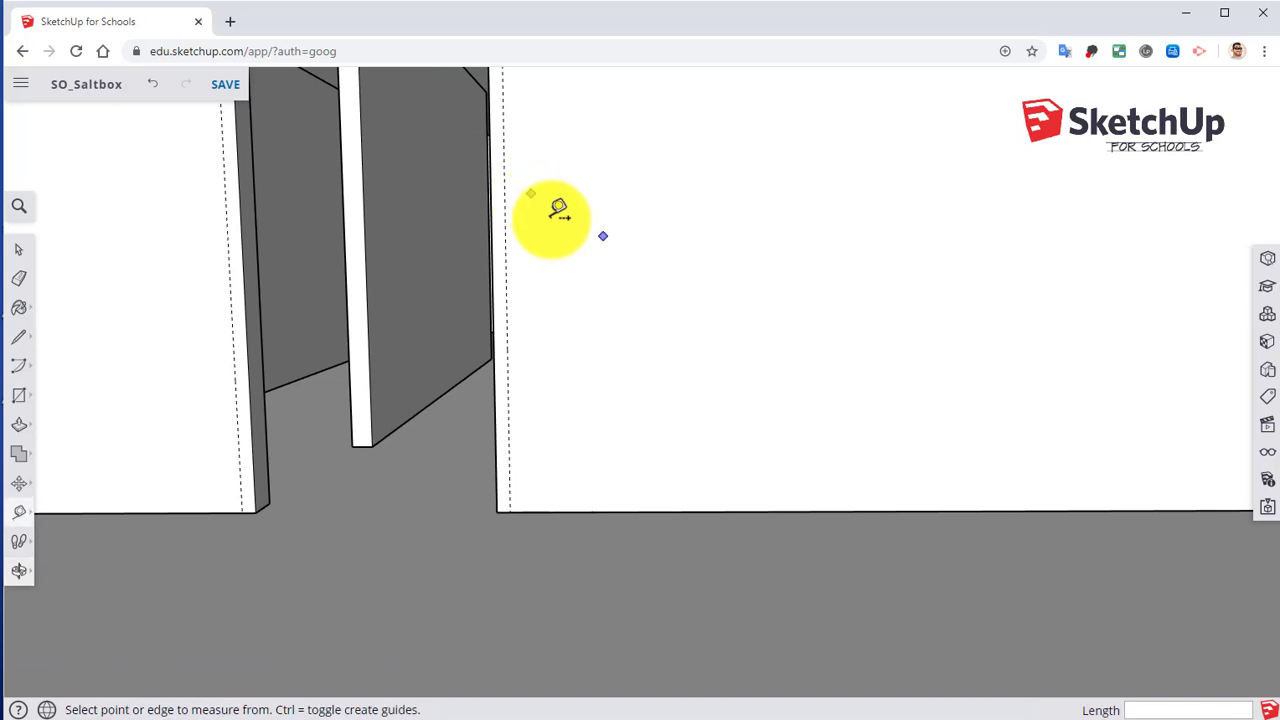
left_click(506, 309)
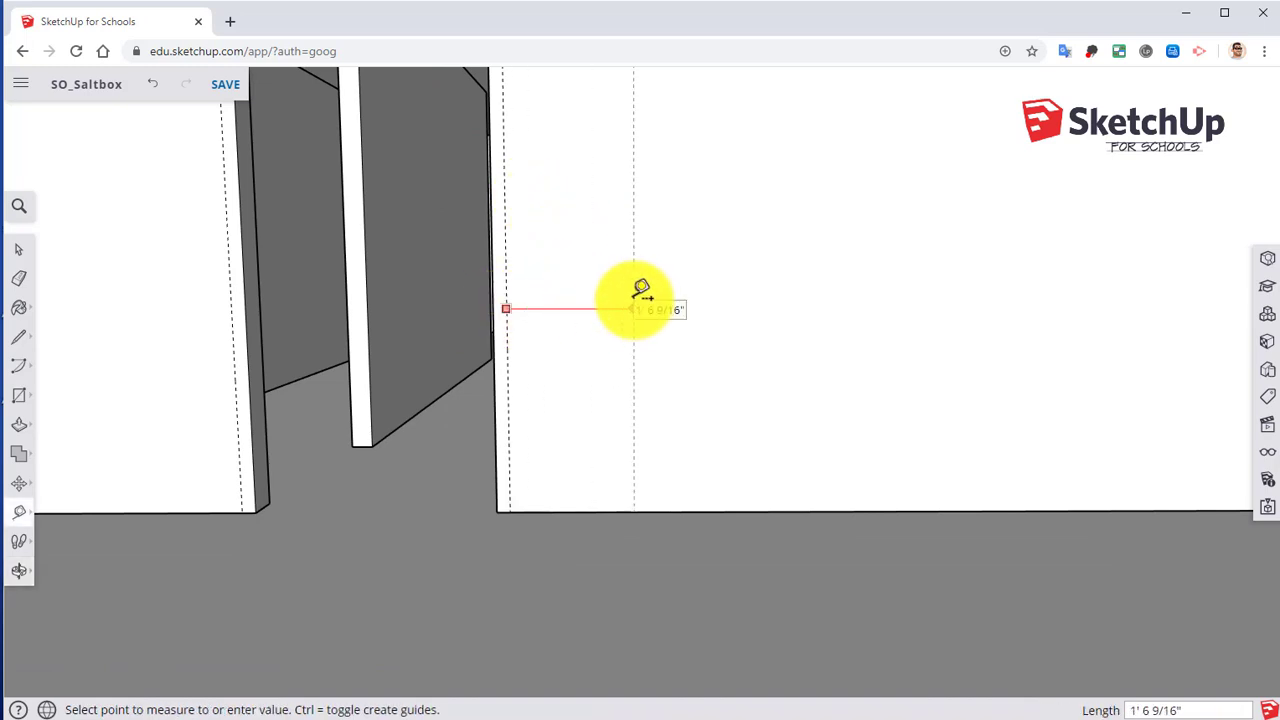
type("1")
key("Return")
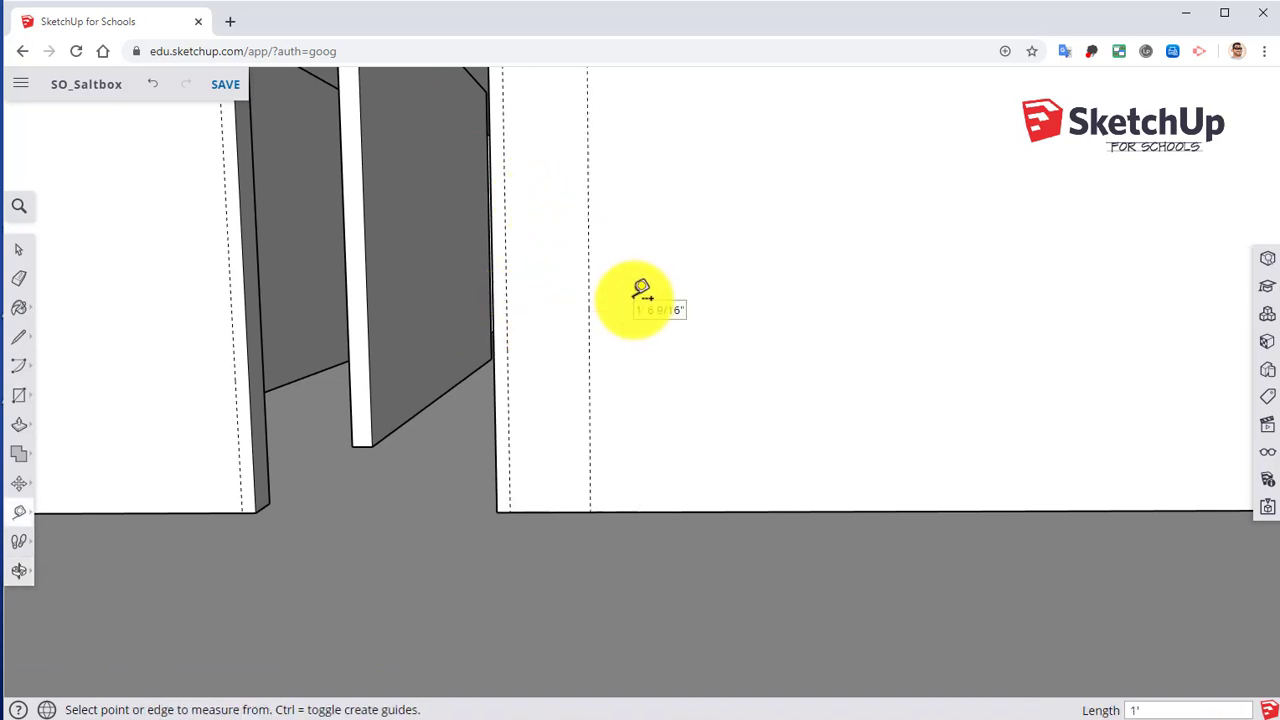
left_click(236, 350)
type("1")
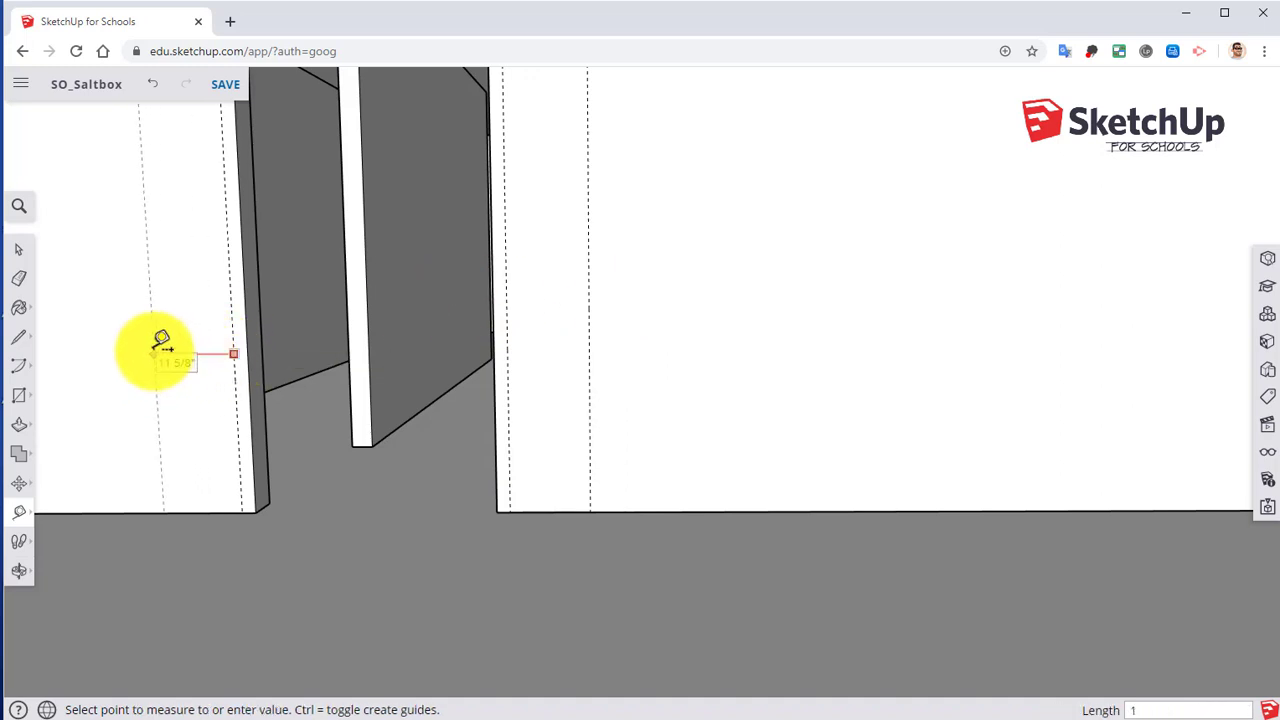
type("'")
key("Return")
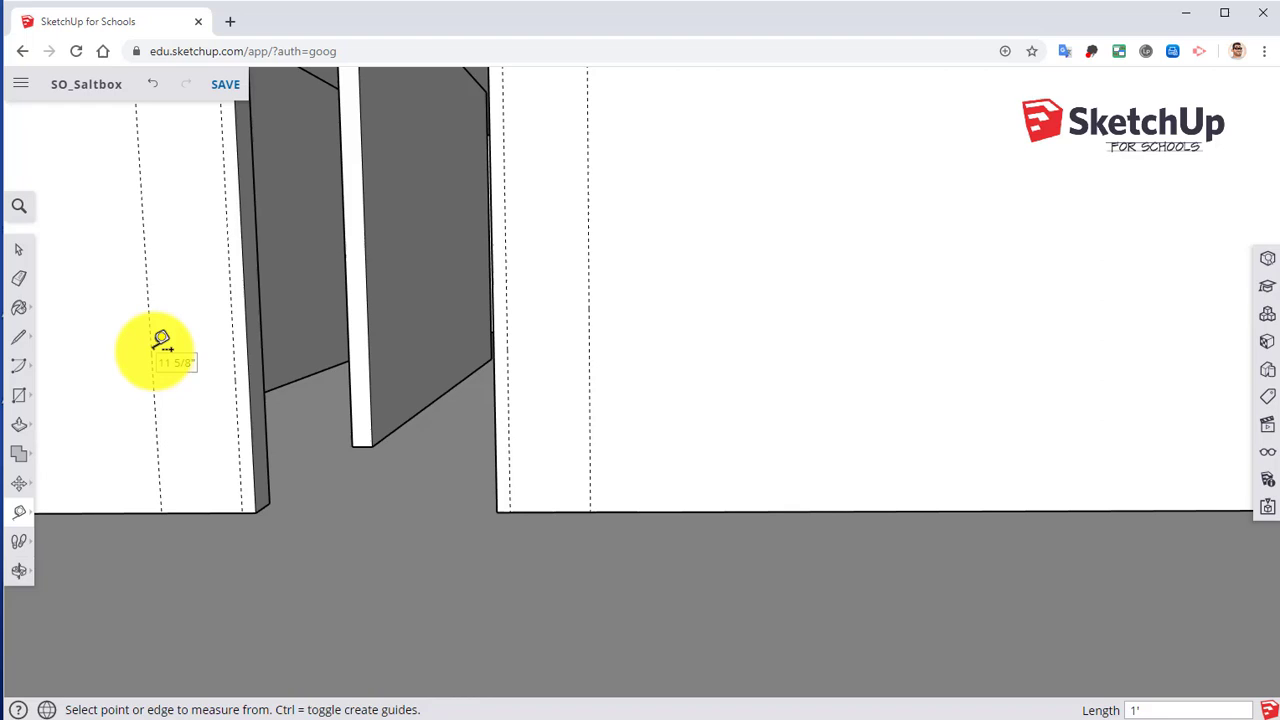
Add guides 2.5 inches out from the existing guides on both sides
middle_click_drag(186, 328, 423, 286)
left_click(402, 313)
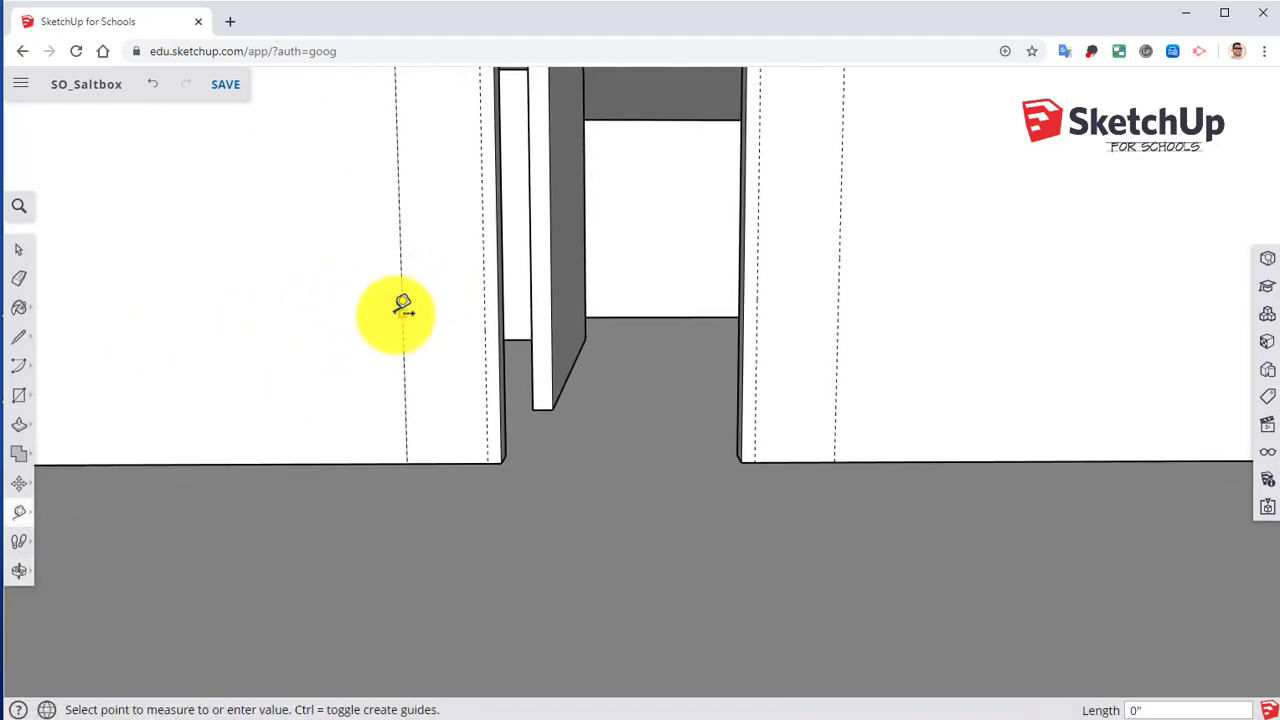
type("2")
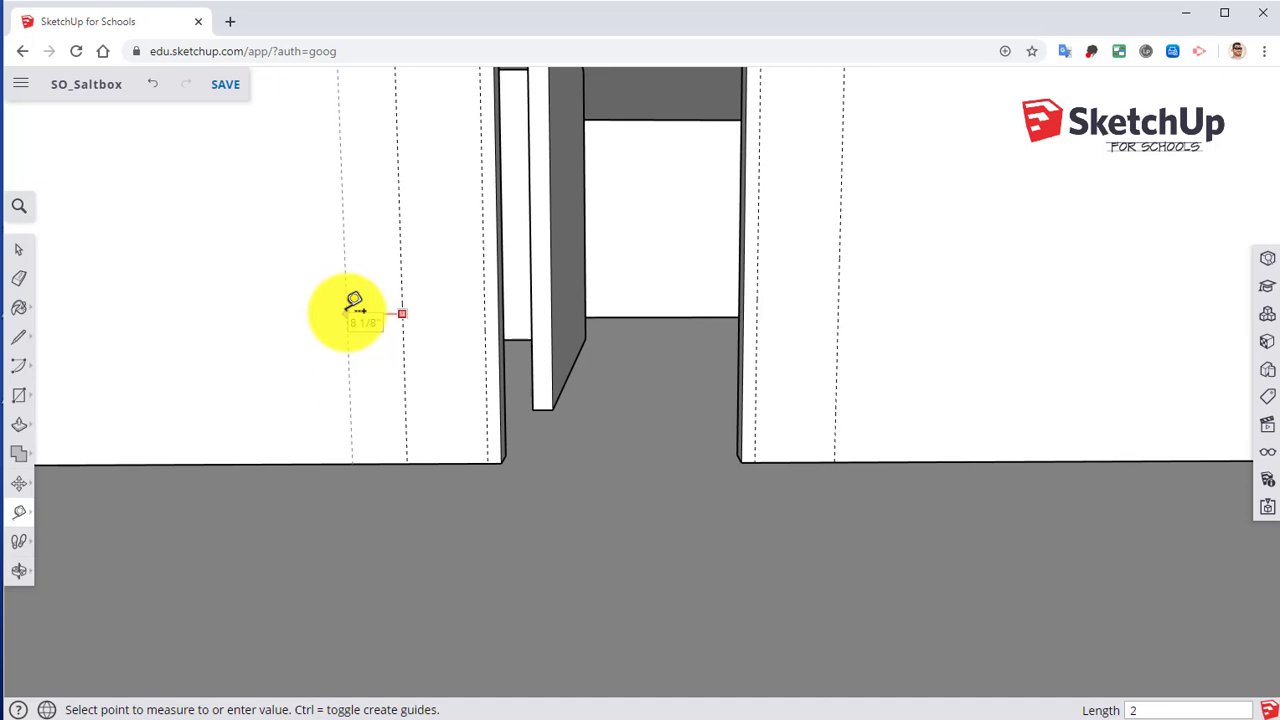
type(".5")
key("Return")
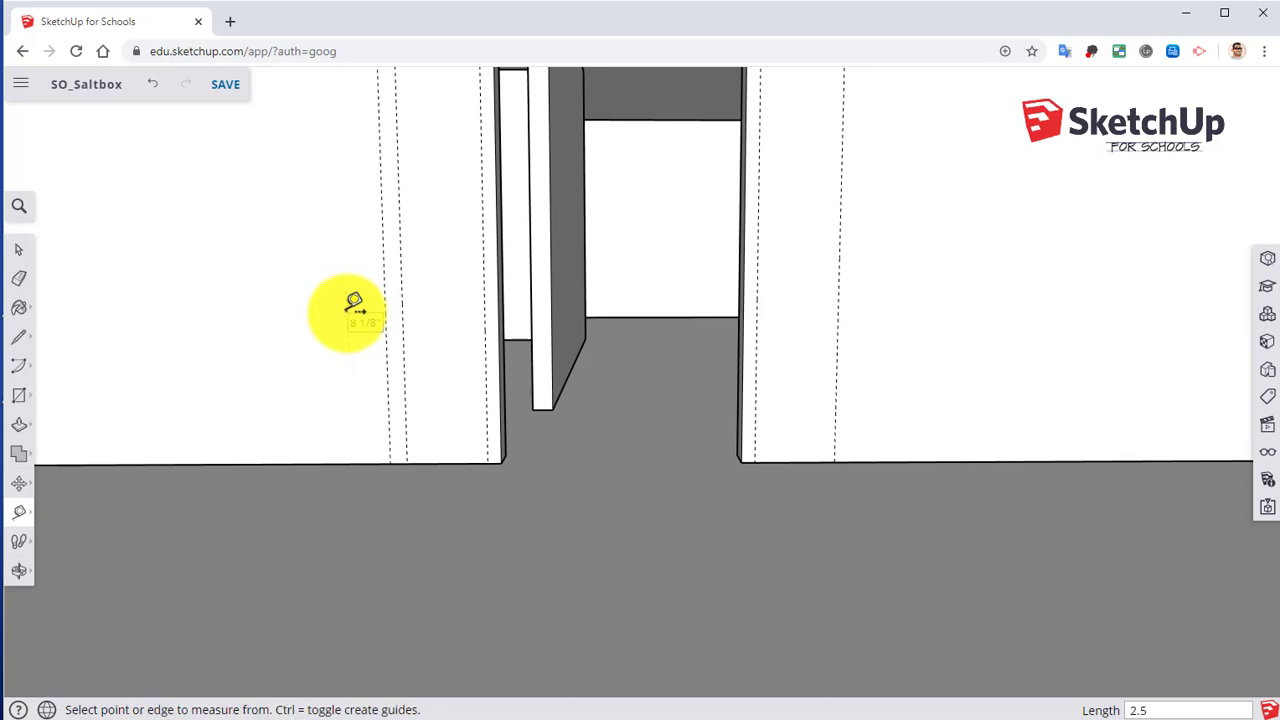
left_click(838, 295)
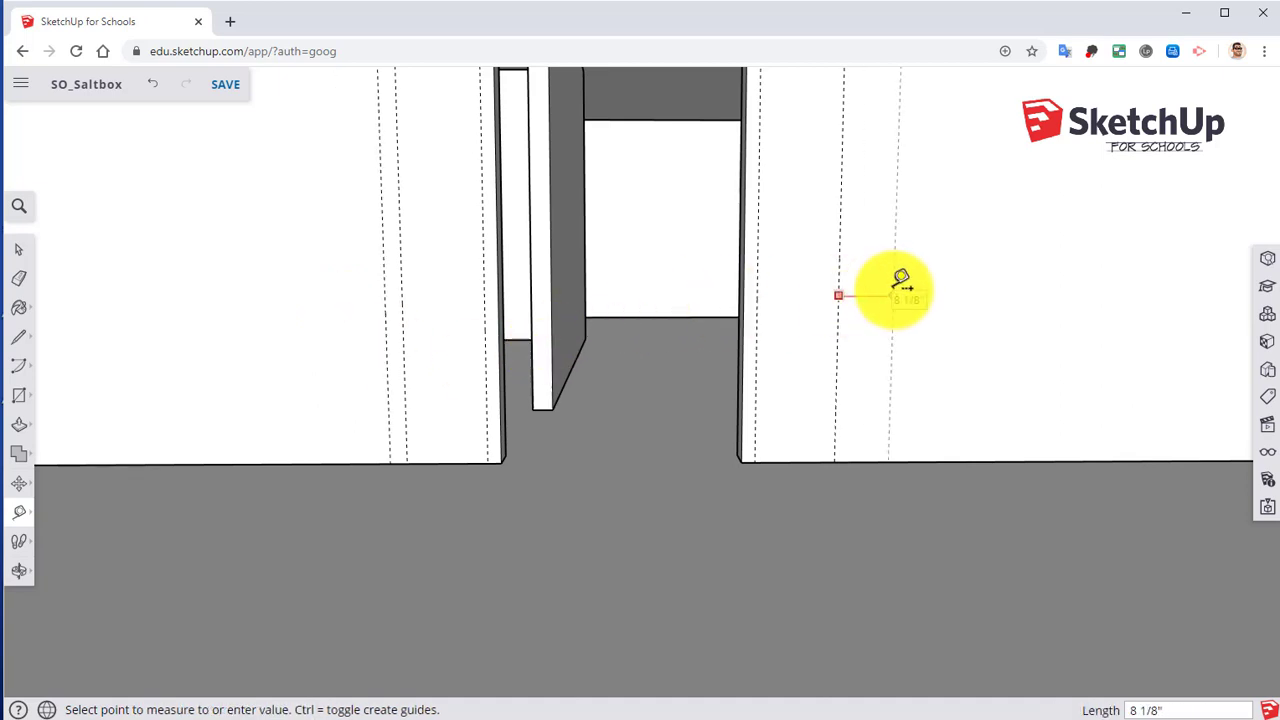
type("2.58")
key("BackSpace")
key("Return")
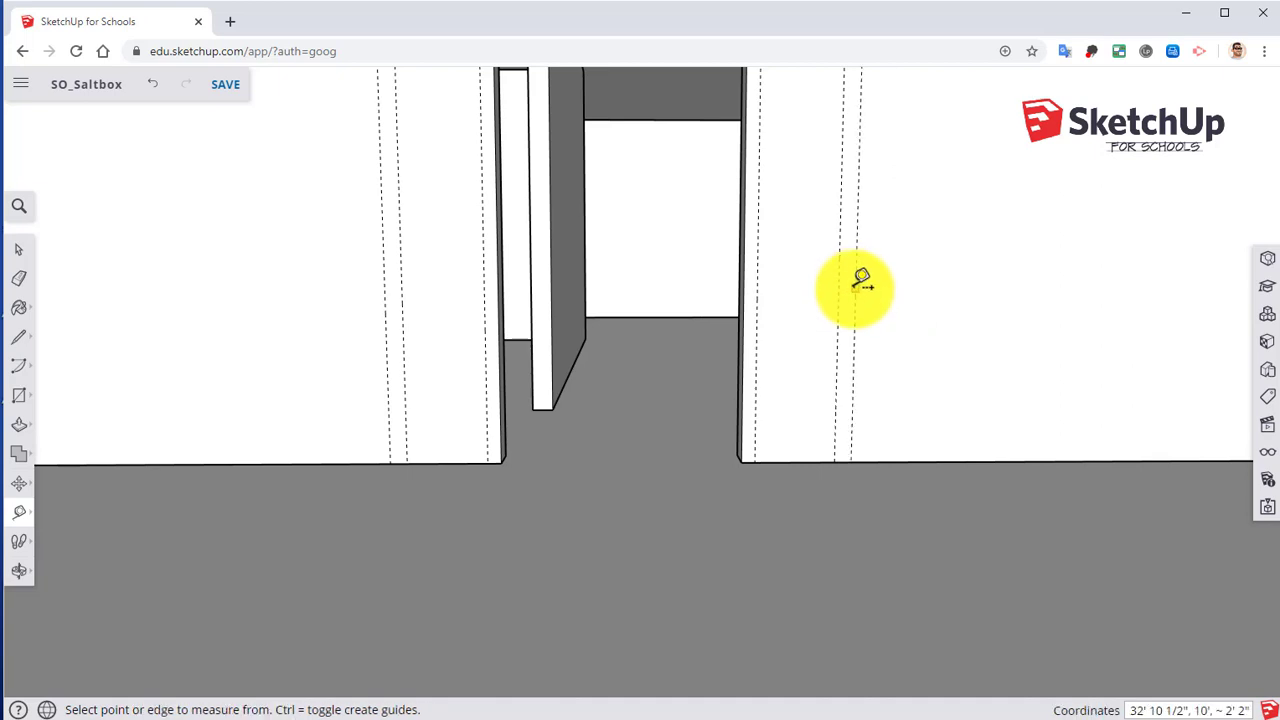
Add guides a further 5.5 inches out on the right and left sides
left_click(855, 288)
type("5.5")
key("Return")
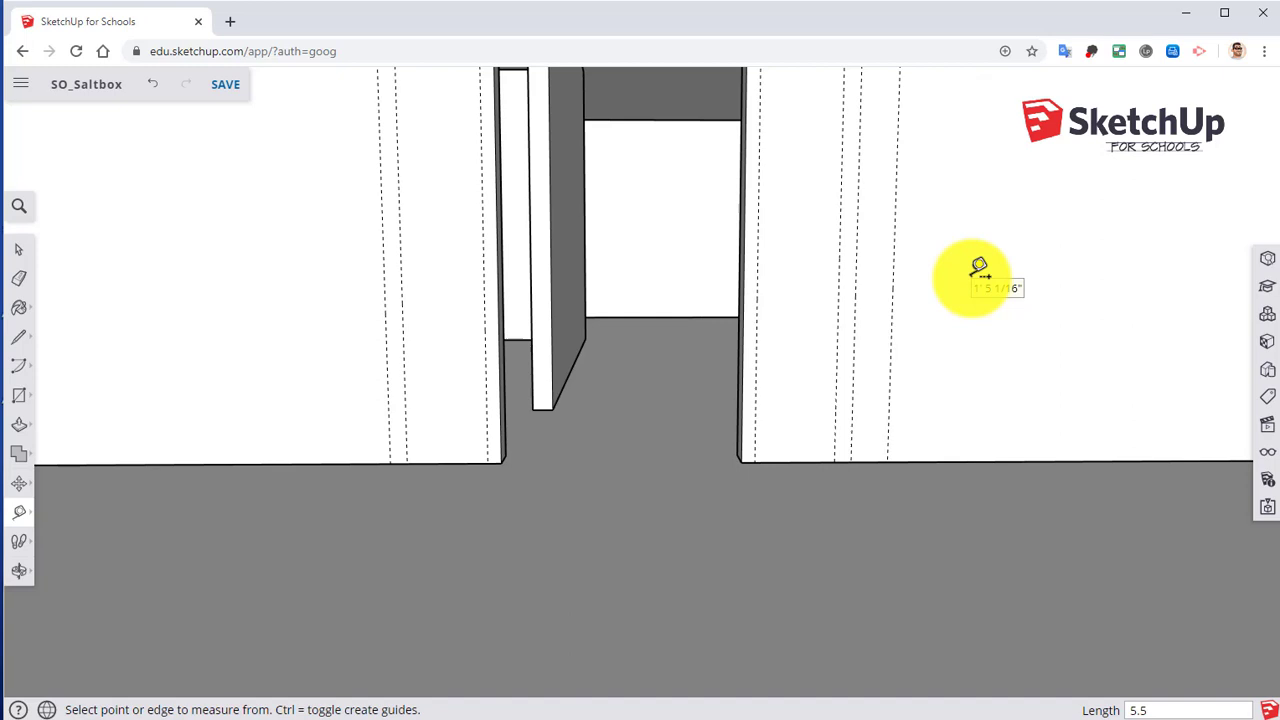
left_click(386, 322)
type("5.5")
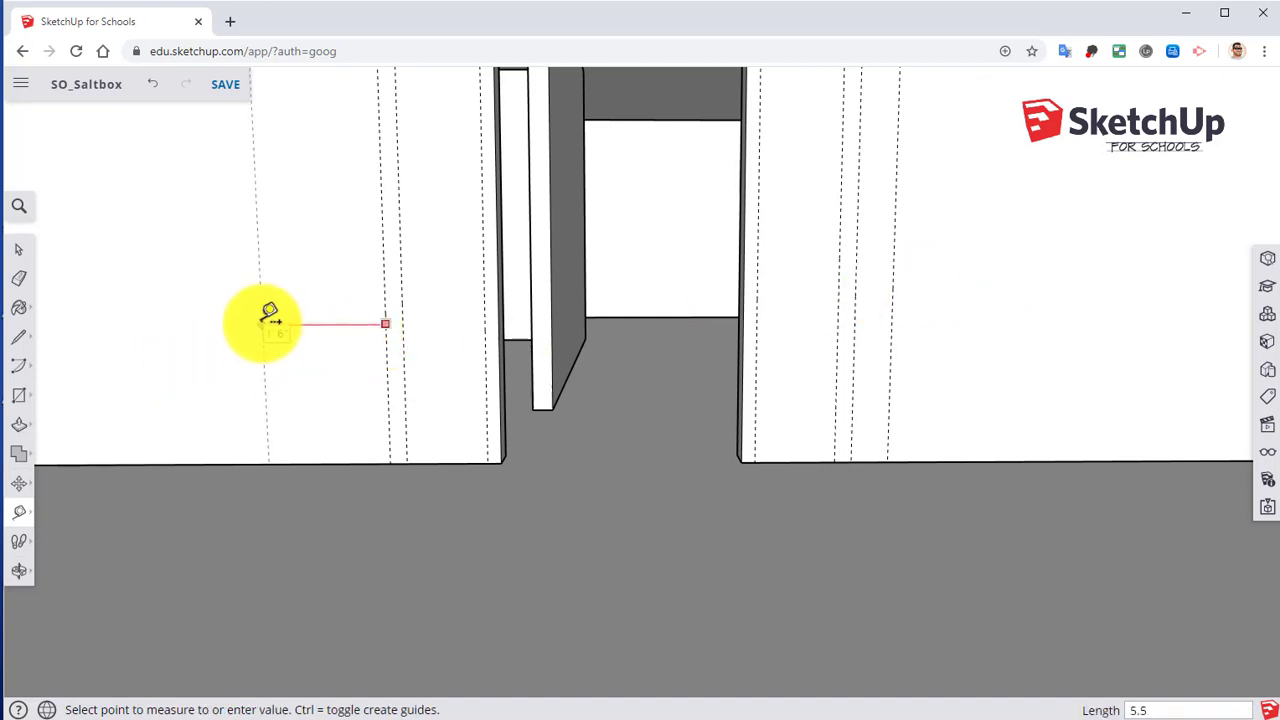
key("Return")
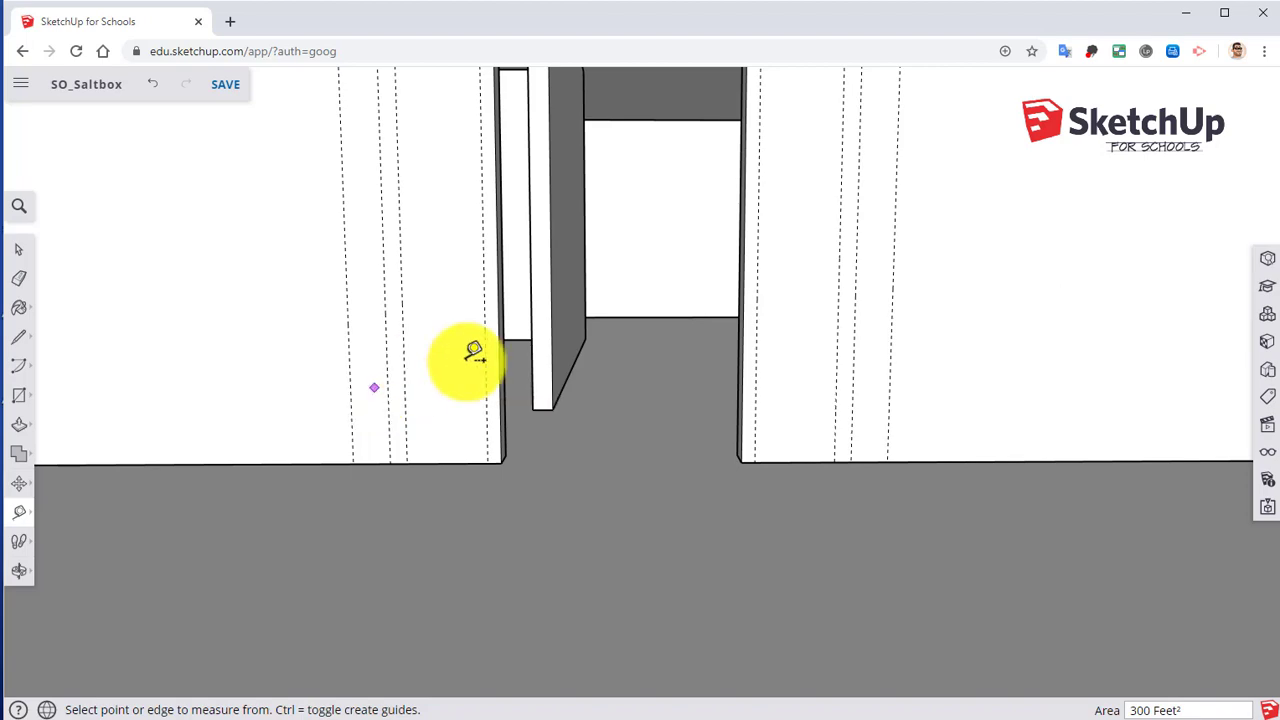
Add a horizontal guide 2.5 inches above the doorway's top guide
scroll(600, 354, "down", 3)
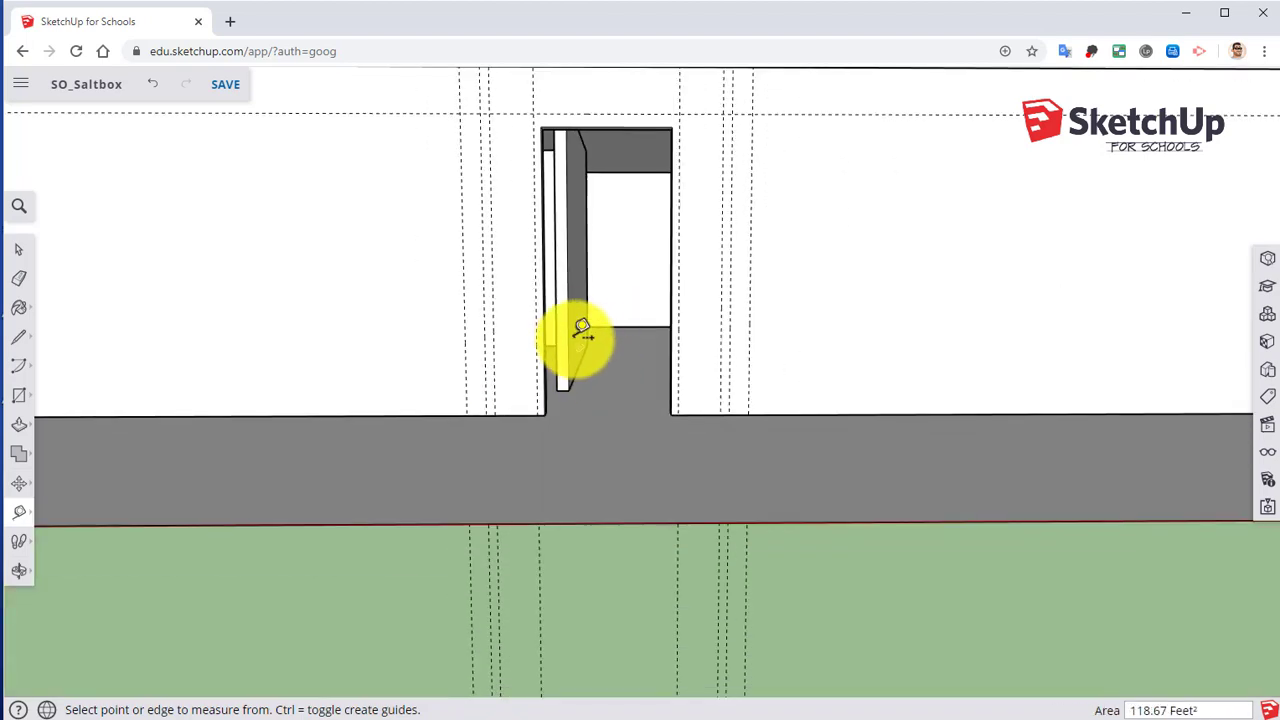
scroll(590, 370, "up", 3)
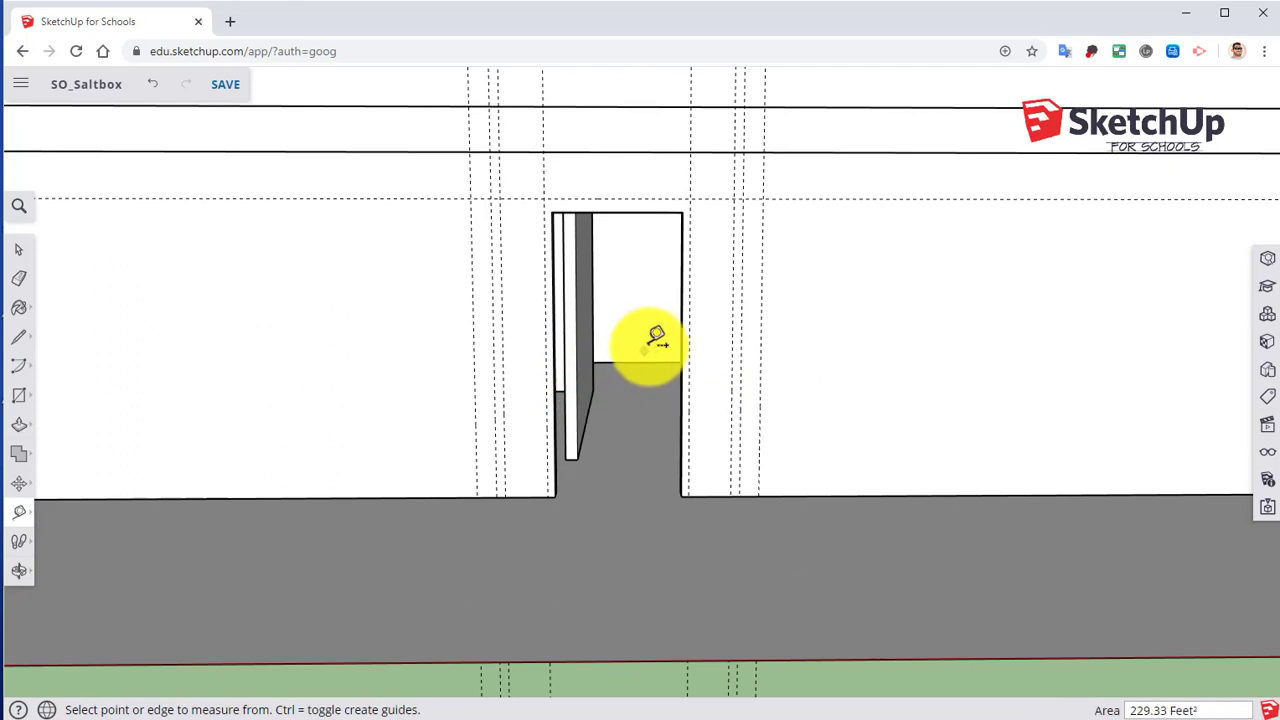
scroll(617, 206, "up", 3)
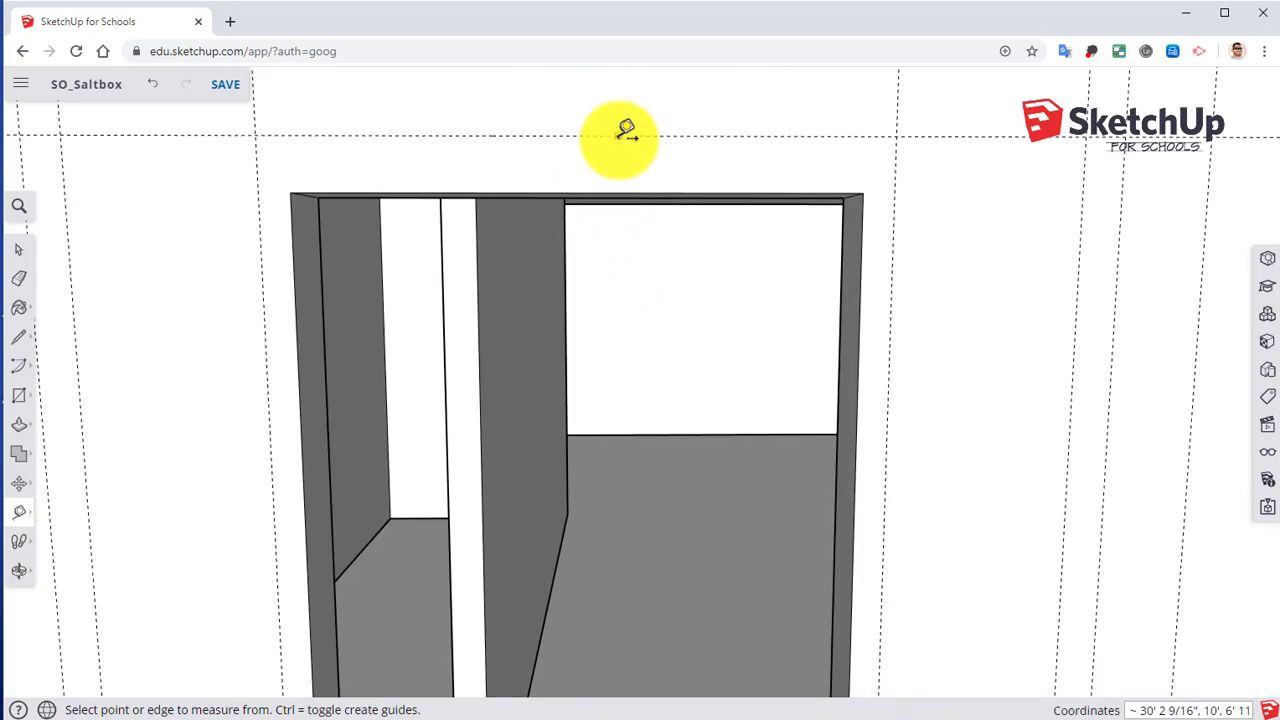
scroll(621, 160, "down", 2)
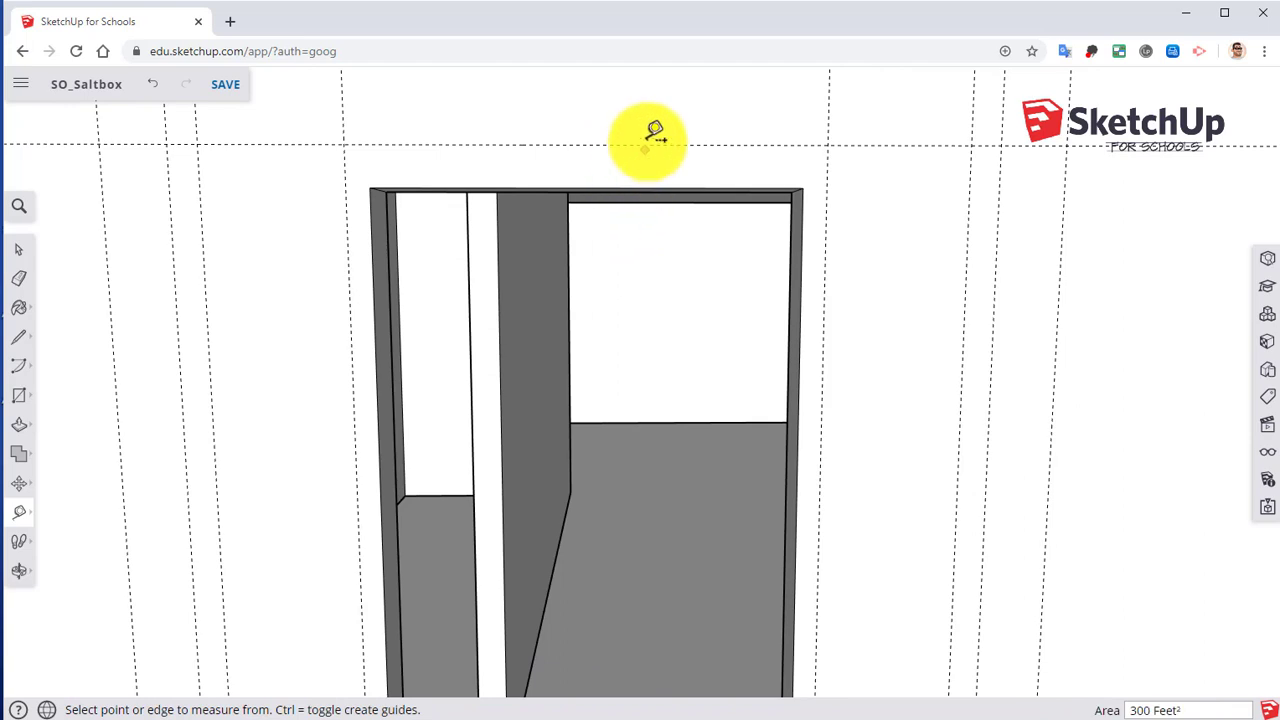
left_click(647, 145)
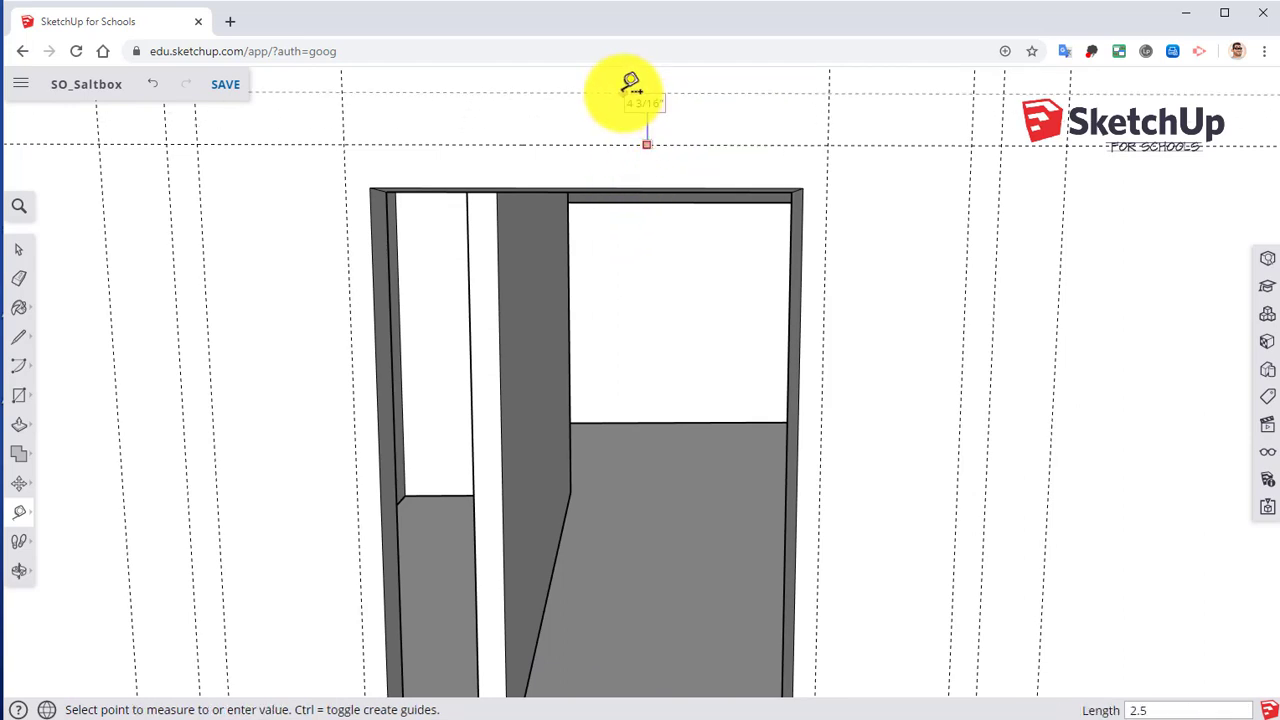
key("Return")
Add a header guide 5.5 inches above the new guide, then zoom out
middle_click_drag(520, 86, 527, 215)
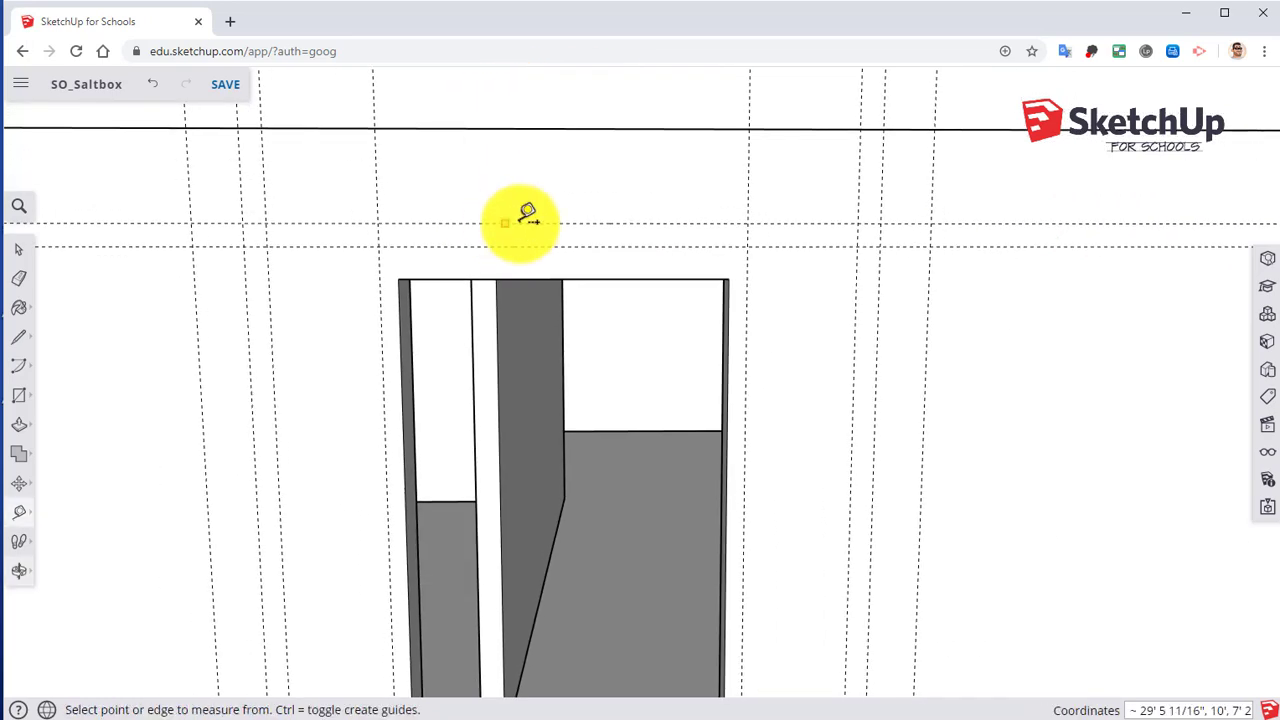
left_click(527, 222)
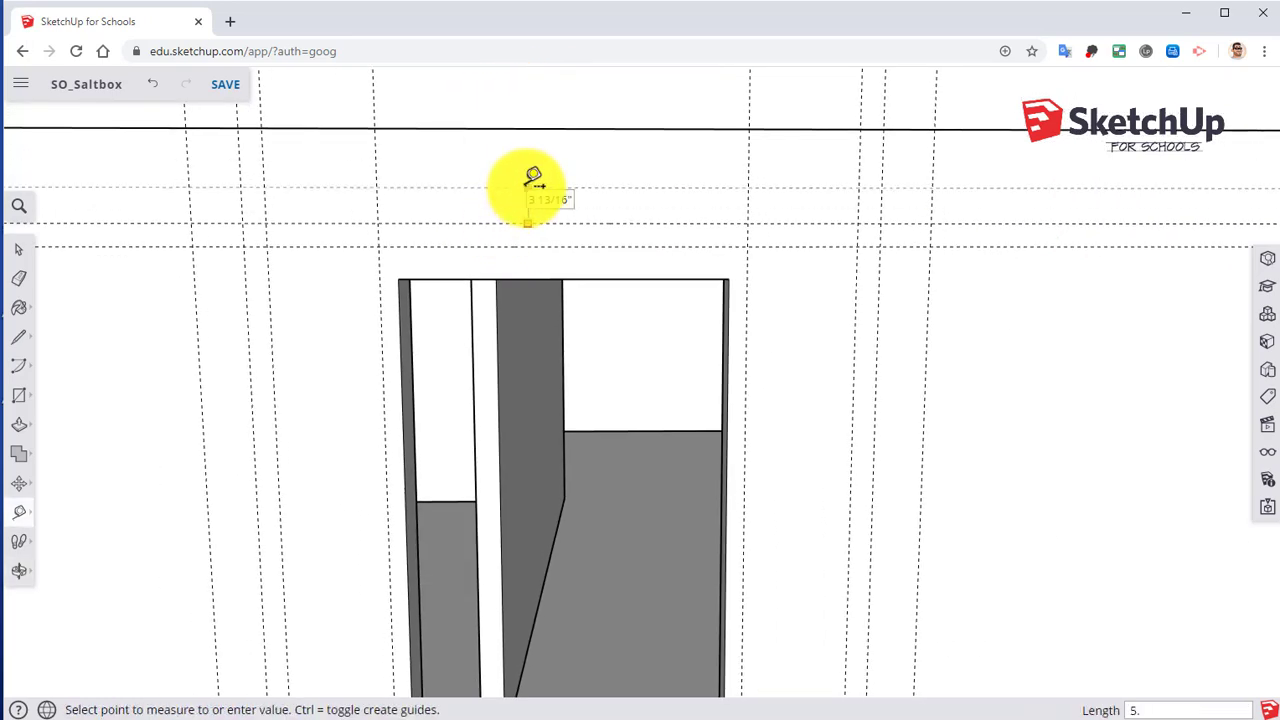
type("5.5")
key("Return")
scroll(531, 195, "down", 3)
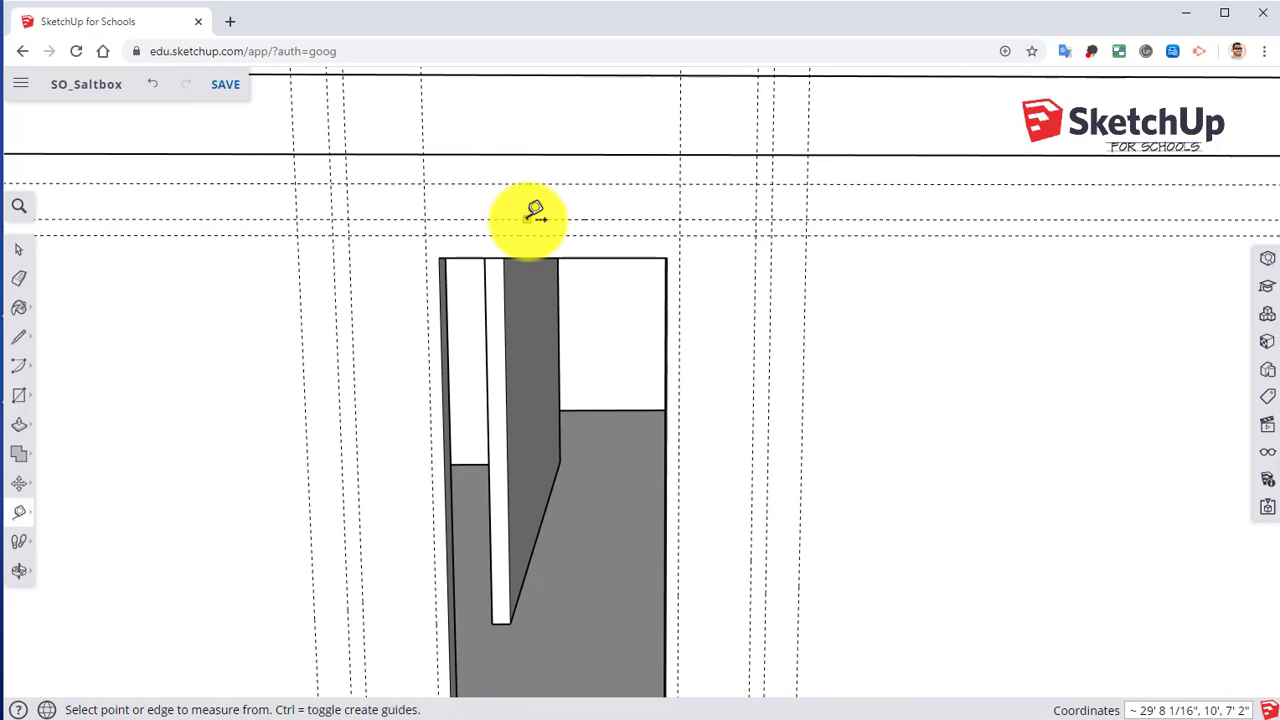
middle_click_drag(388, 422, 486, 423)
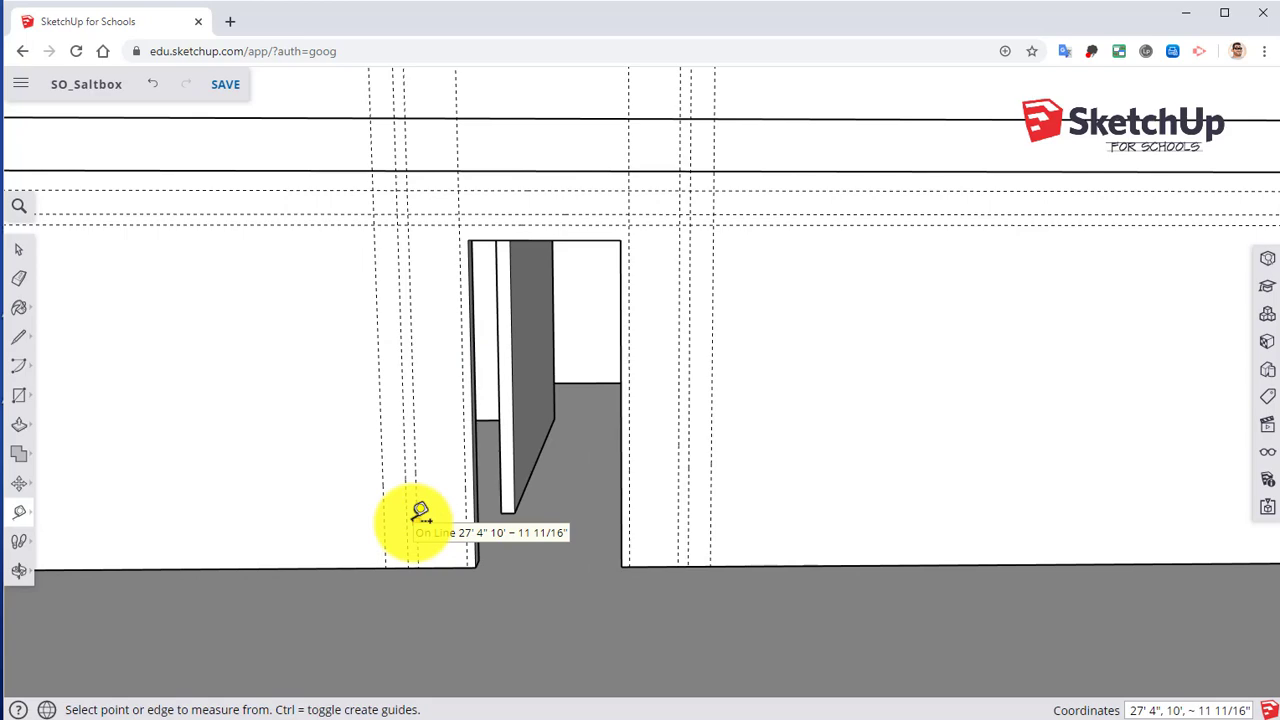
scroll(530, 480, "down", 4)
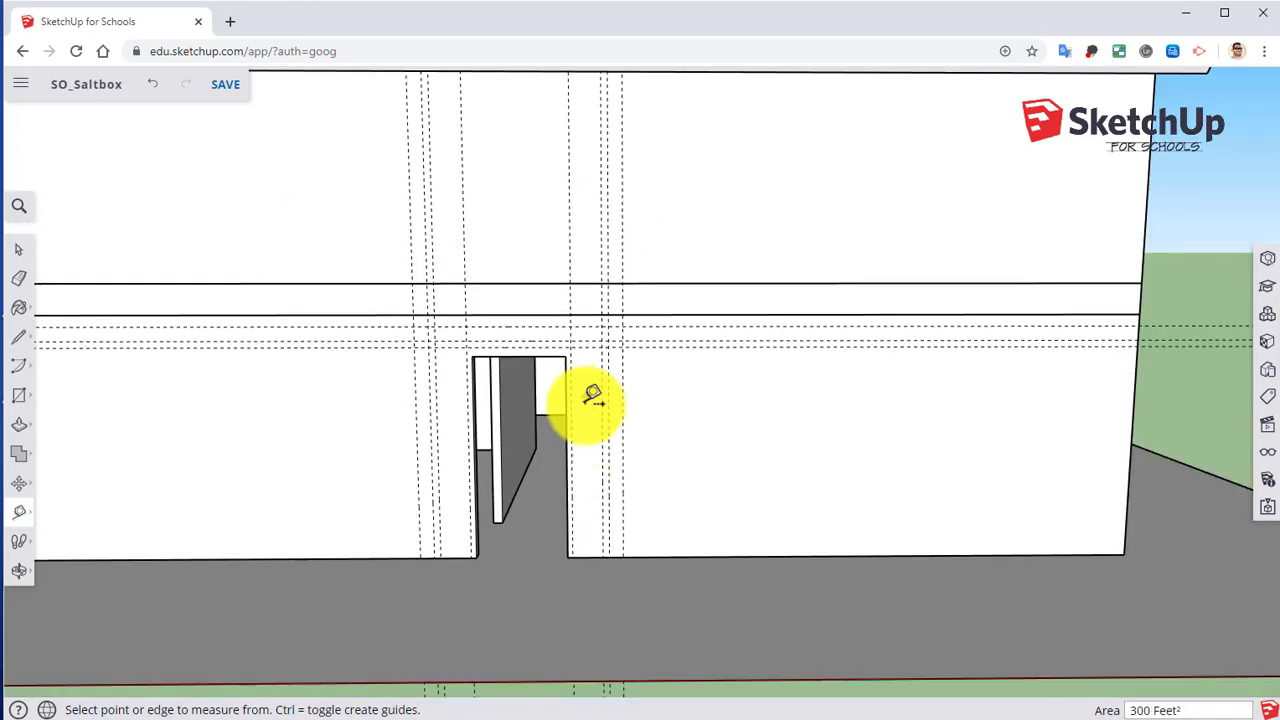
left_click(18, 248)
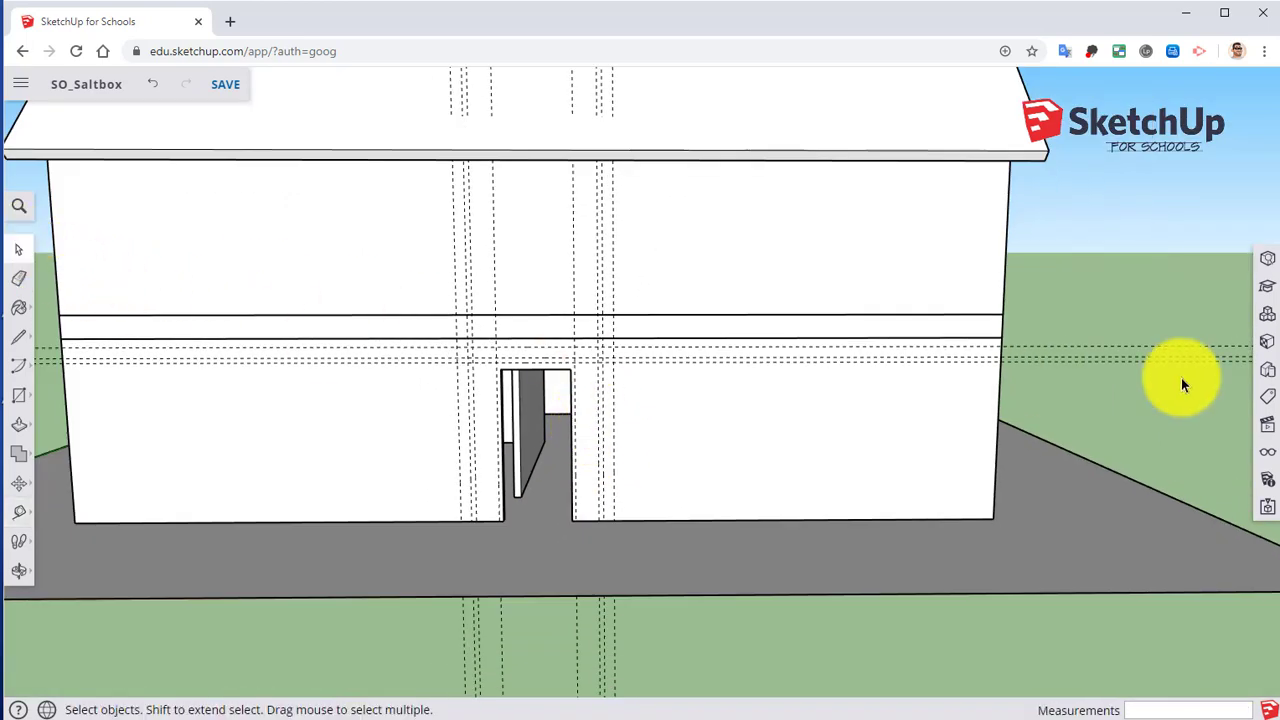
right_click(1120, 302)
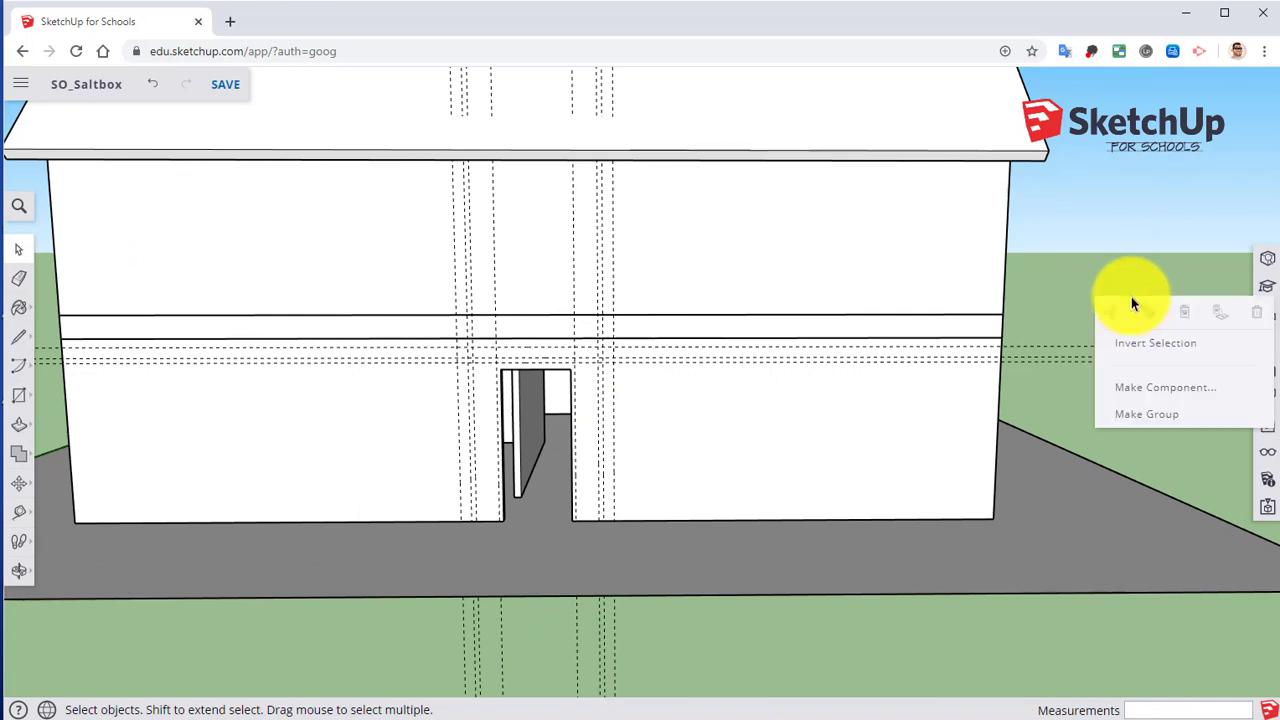
left_click(1018, 234)
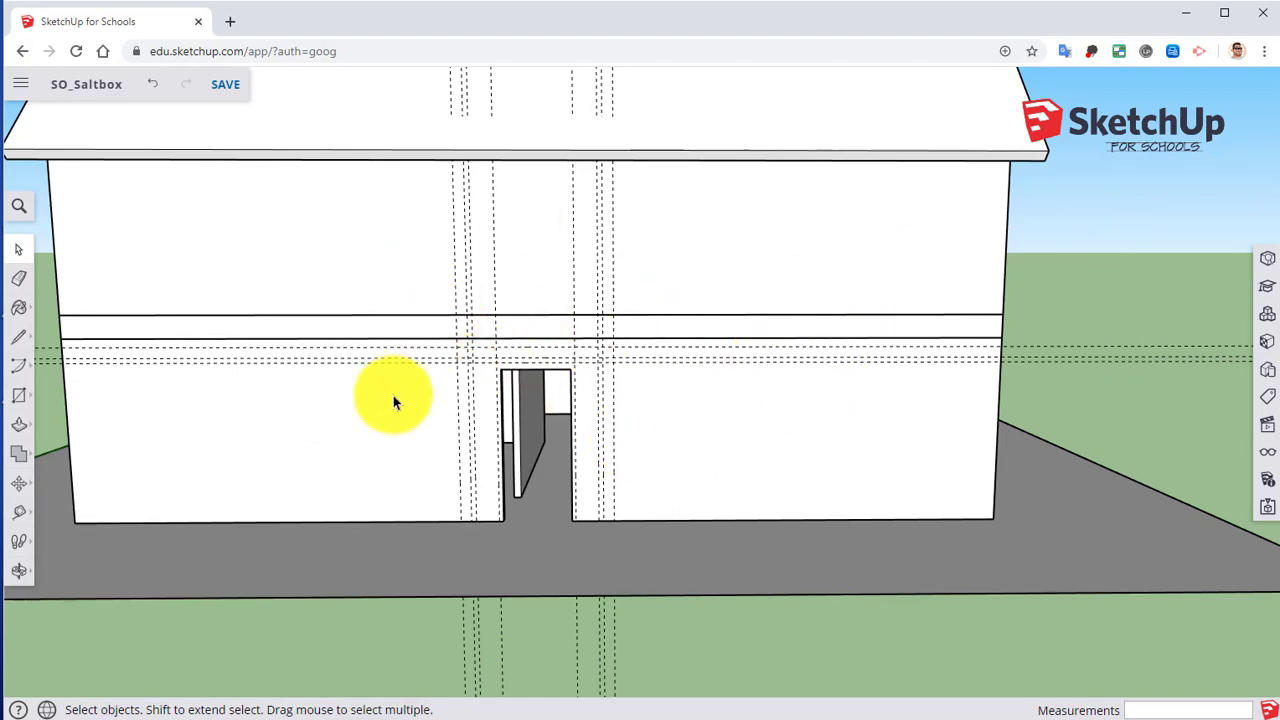
scroll(451, 400, "up", 5)
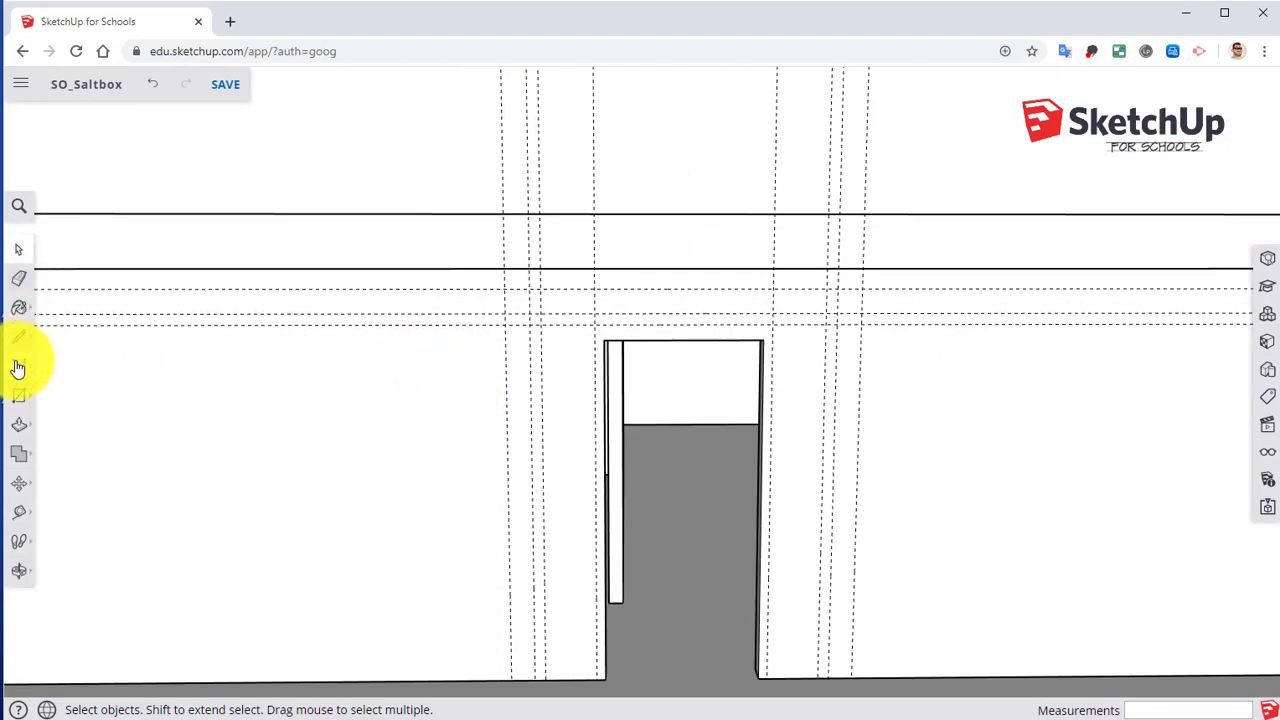
Snap three rectangles between guide intersections: left jamb, header strip and right jamb
left_click(18, 402)
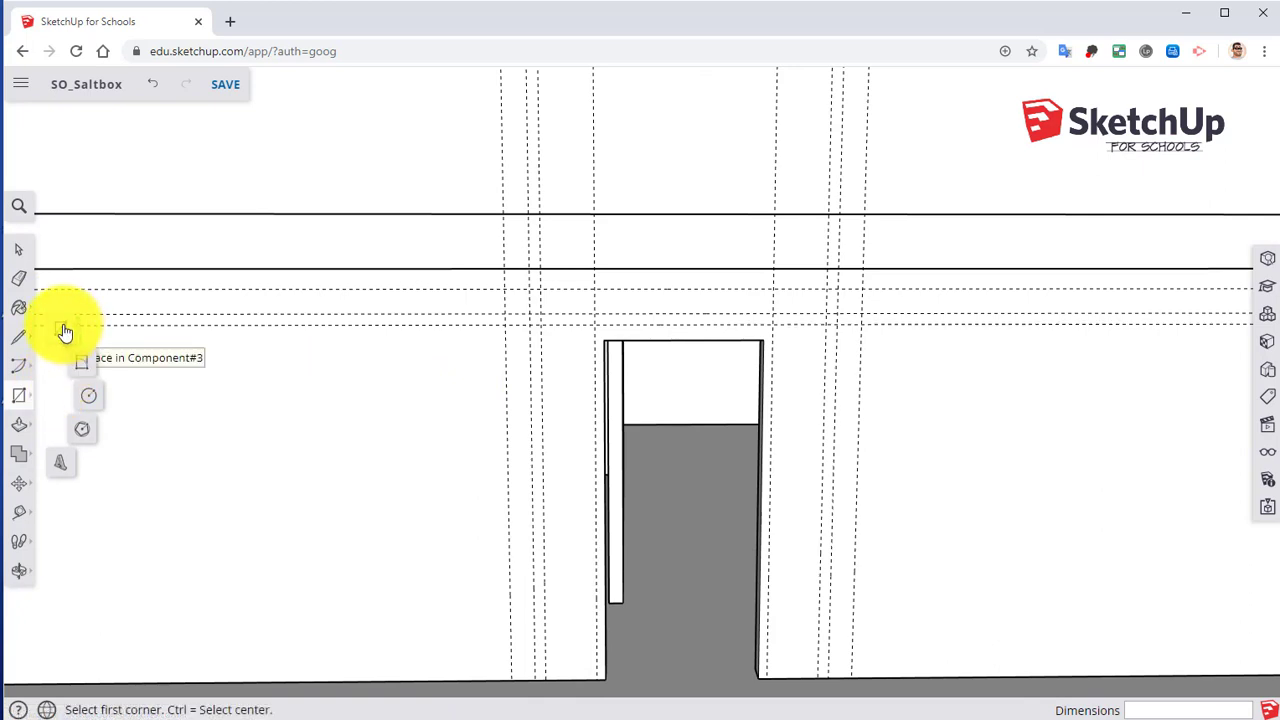
left_click(515, 677)
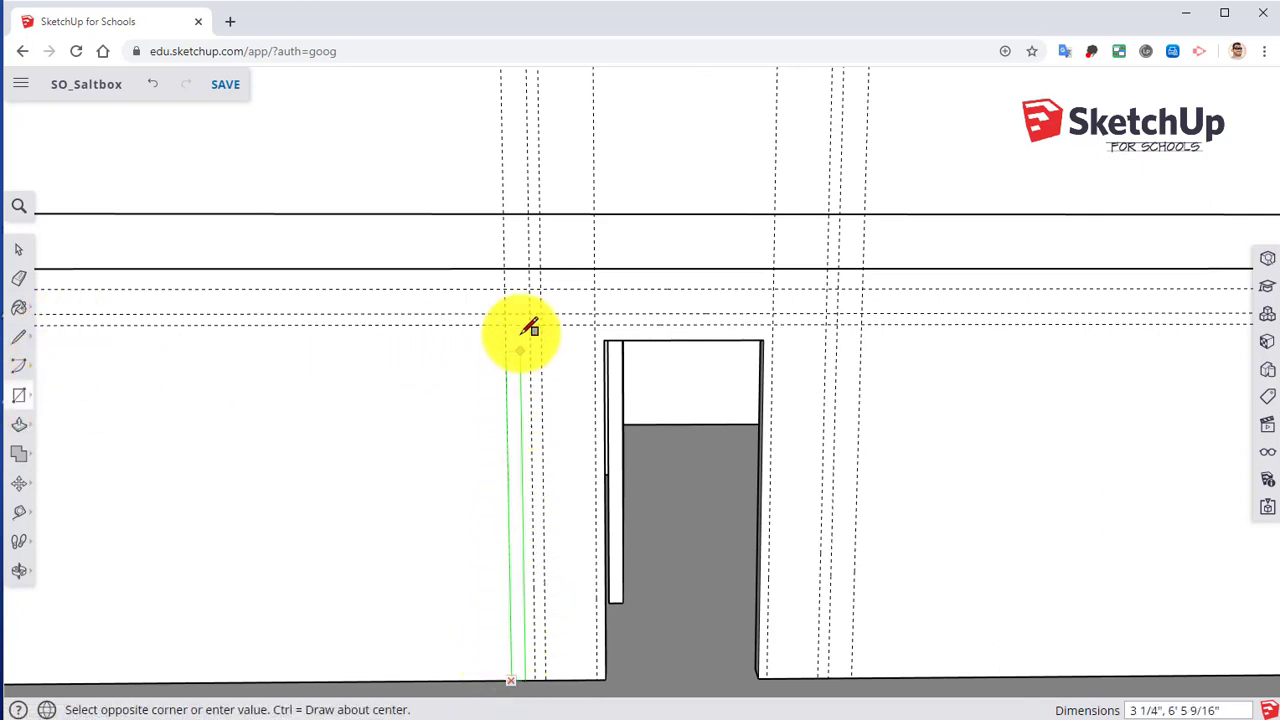
scroll(540, 312, "up", 2)
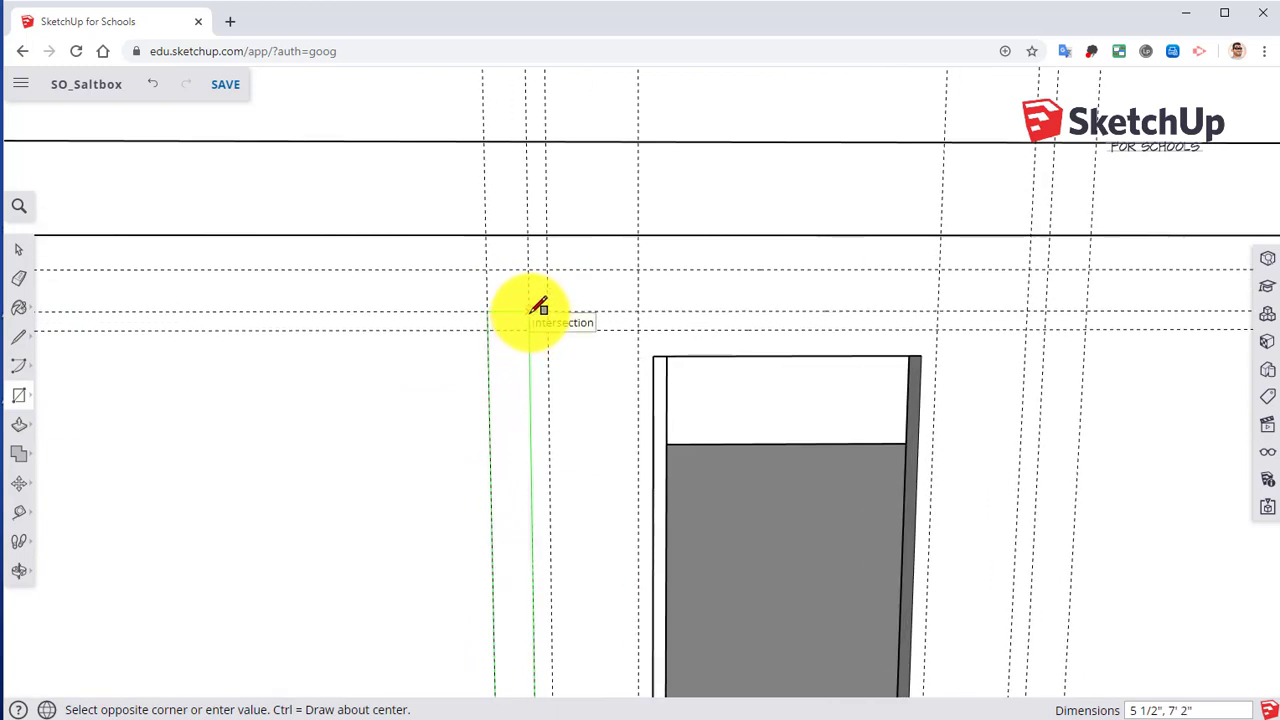
left_click(530, 311)
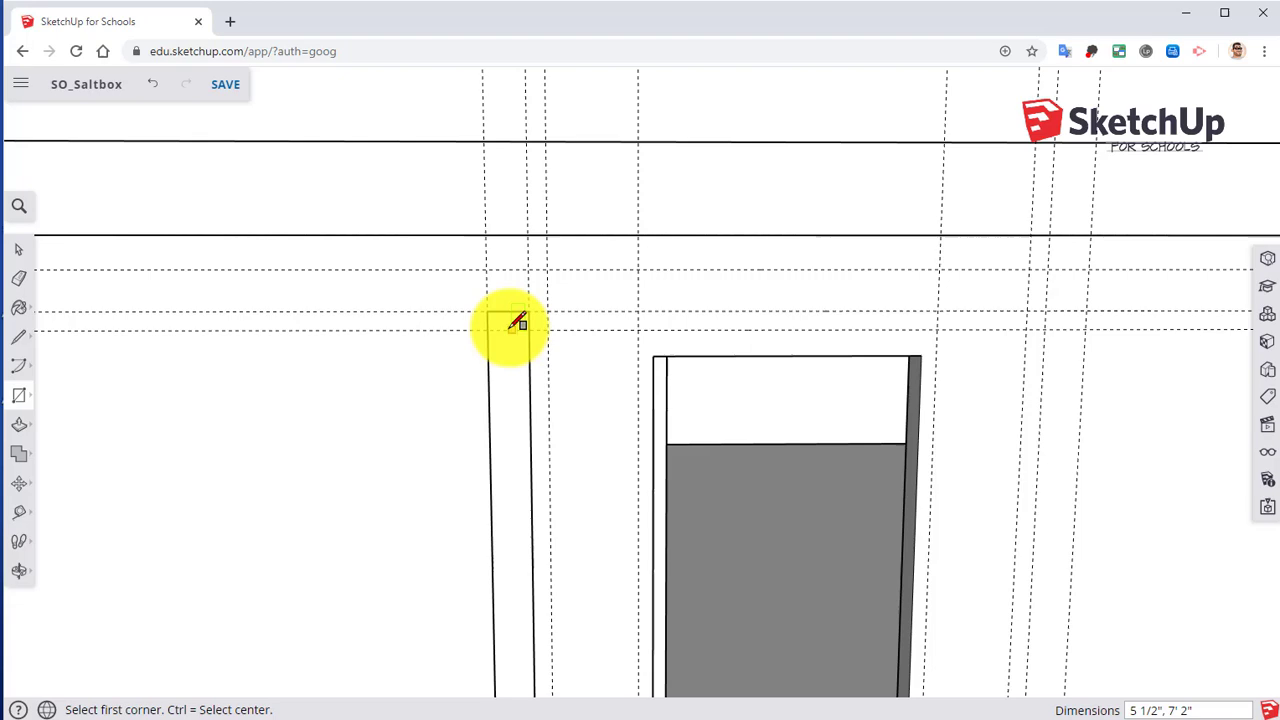
left_click(490, 311)
middle_click_drag(857, 306, 670, 295, "shift")
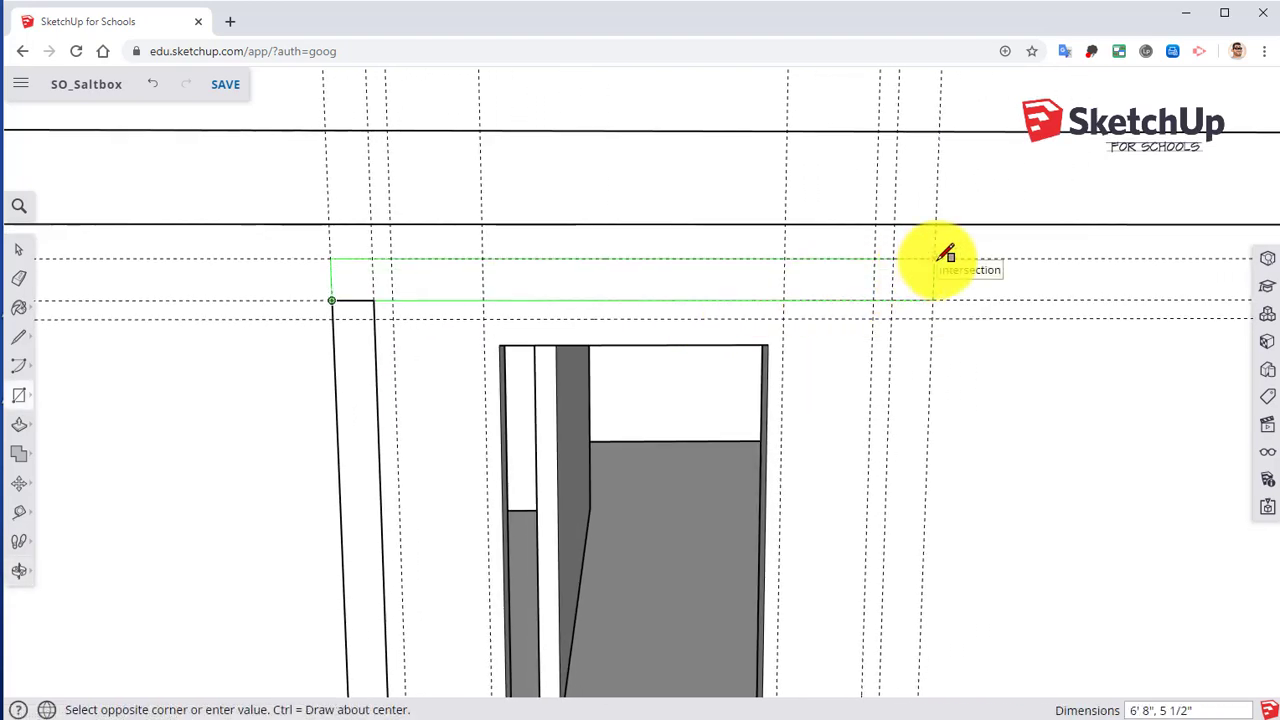
left_click(936, 258)
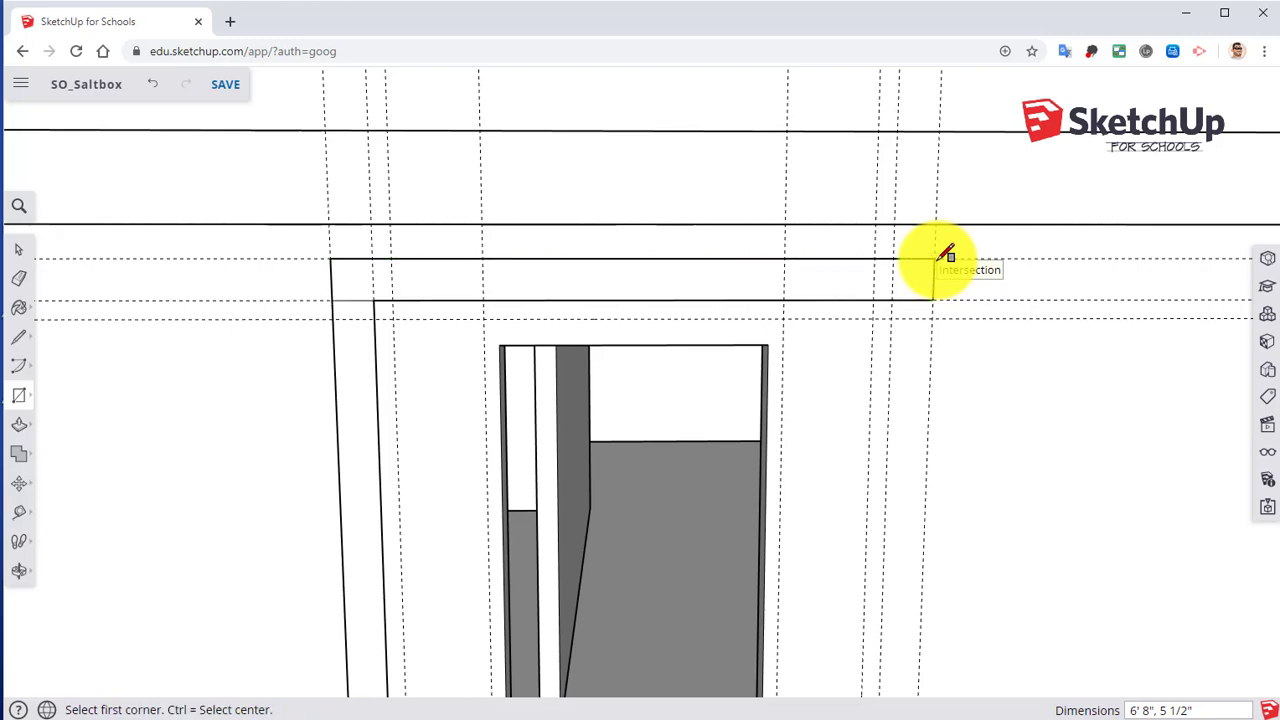
left_click(931, 299)
middle_click_drag(905, 443, 826, 428, "shift")
left_click(820, 607)
scroll(810, 430, "down", 5)
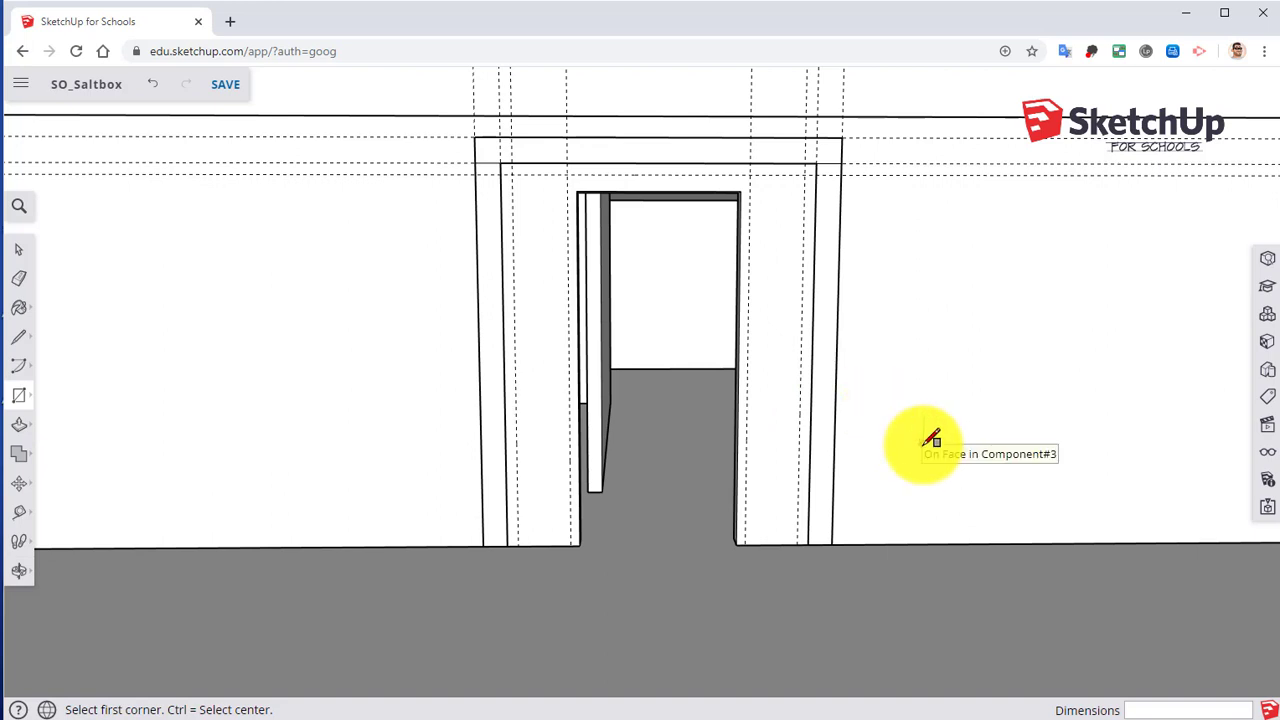
Push/Pull the left jamb, header and right jamb out 5 1/2 inches from the wall
left_click(18, 424)
middle_click_drag(276, 366, 471, 400)
left_click(489, 397)
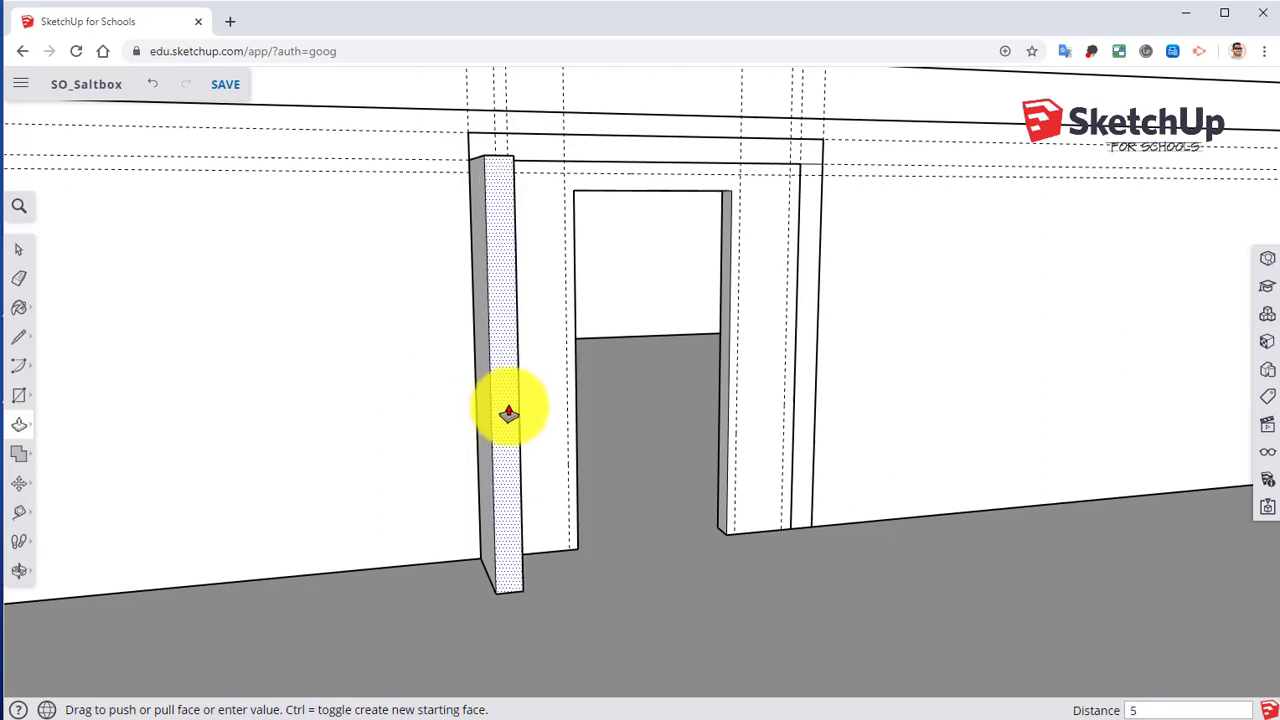
key("Return")
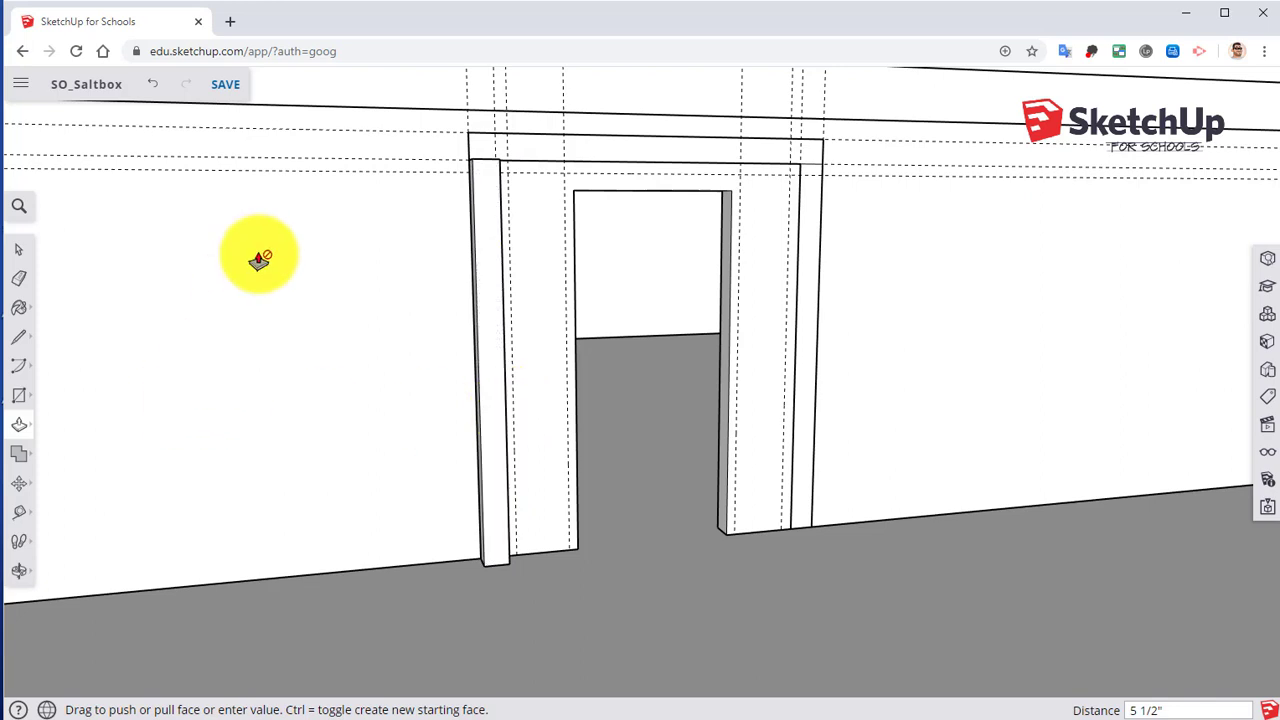
left_click(494, 149)
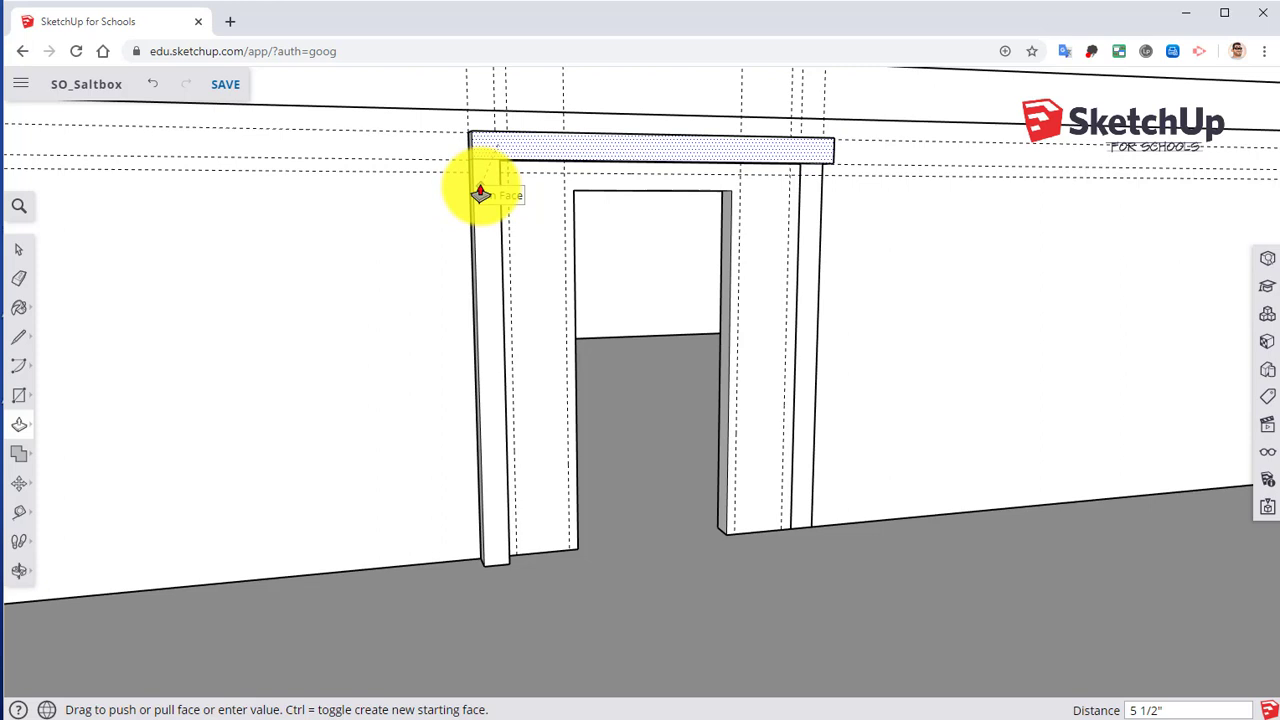
left_click(480, 192)
left_click(808, 192)
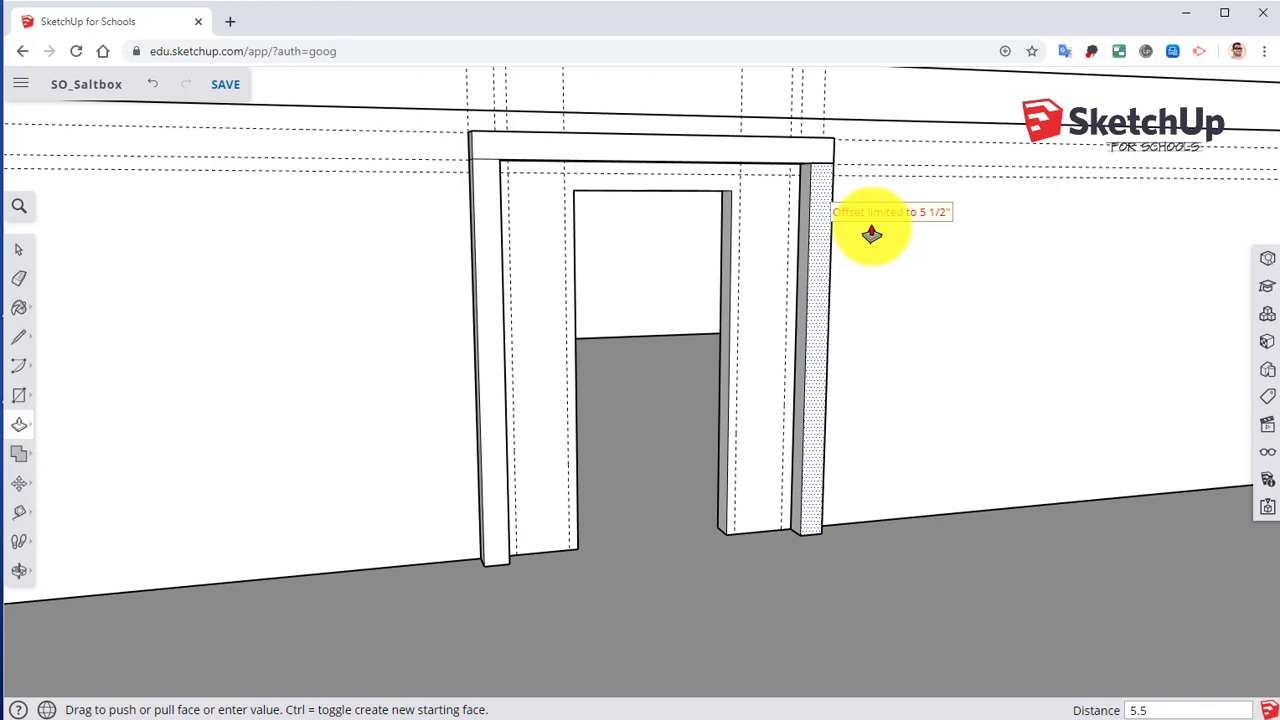
type("5.5")
key("Return")
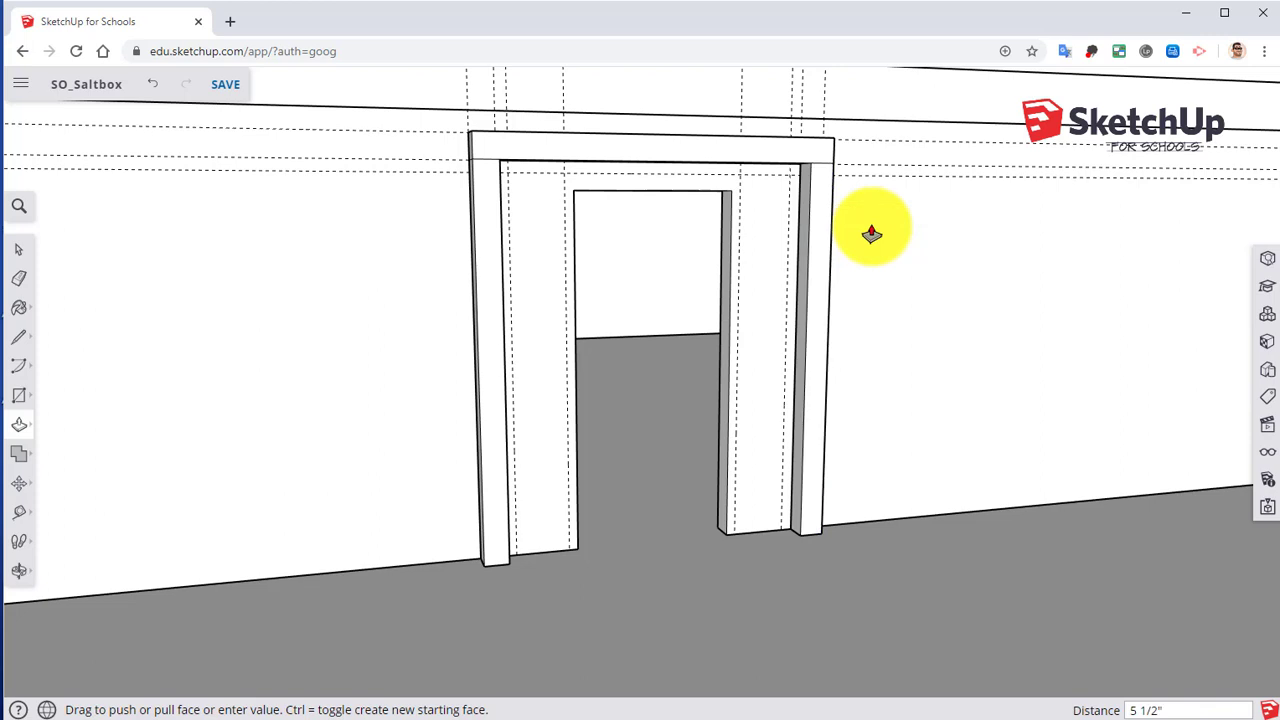
left_click(19, 249)
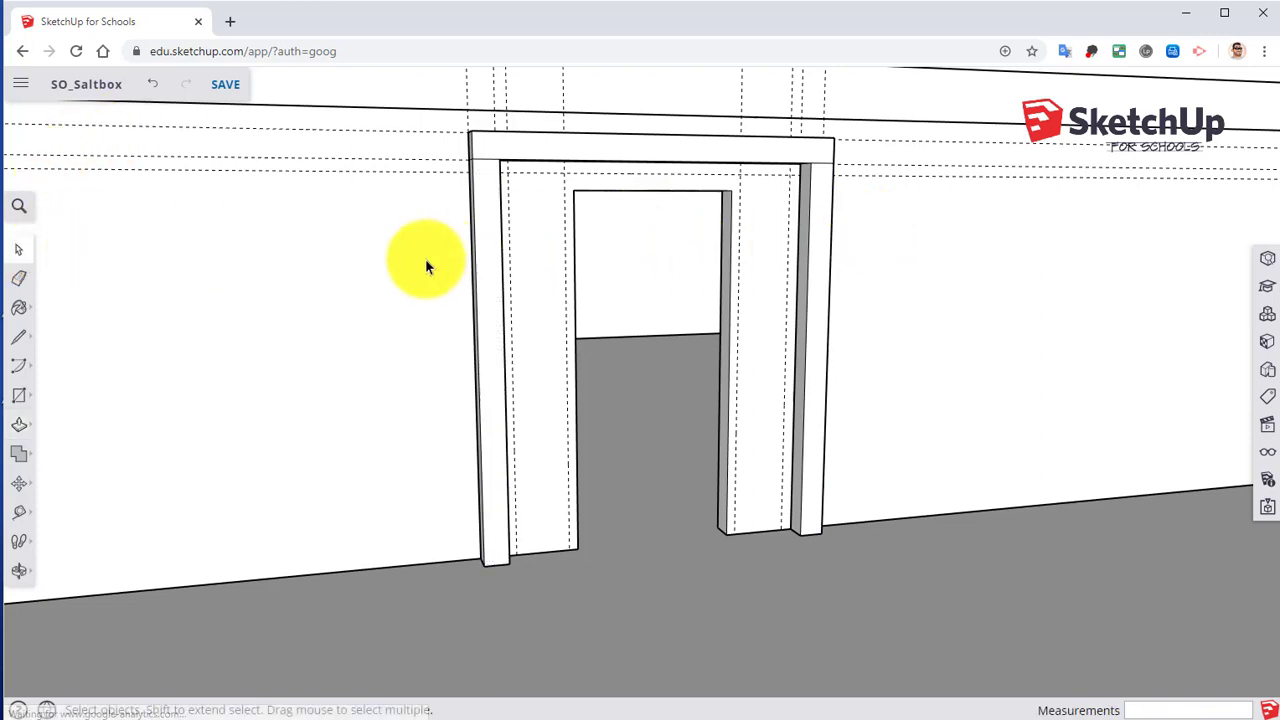
Make the whole door frame, header and both jambs, into a component
triple_click(485, 258)
right_click(484, 258)
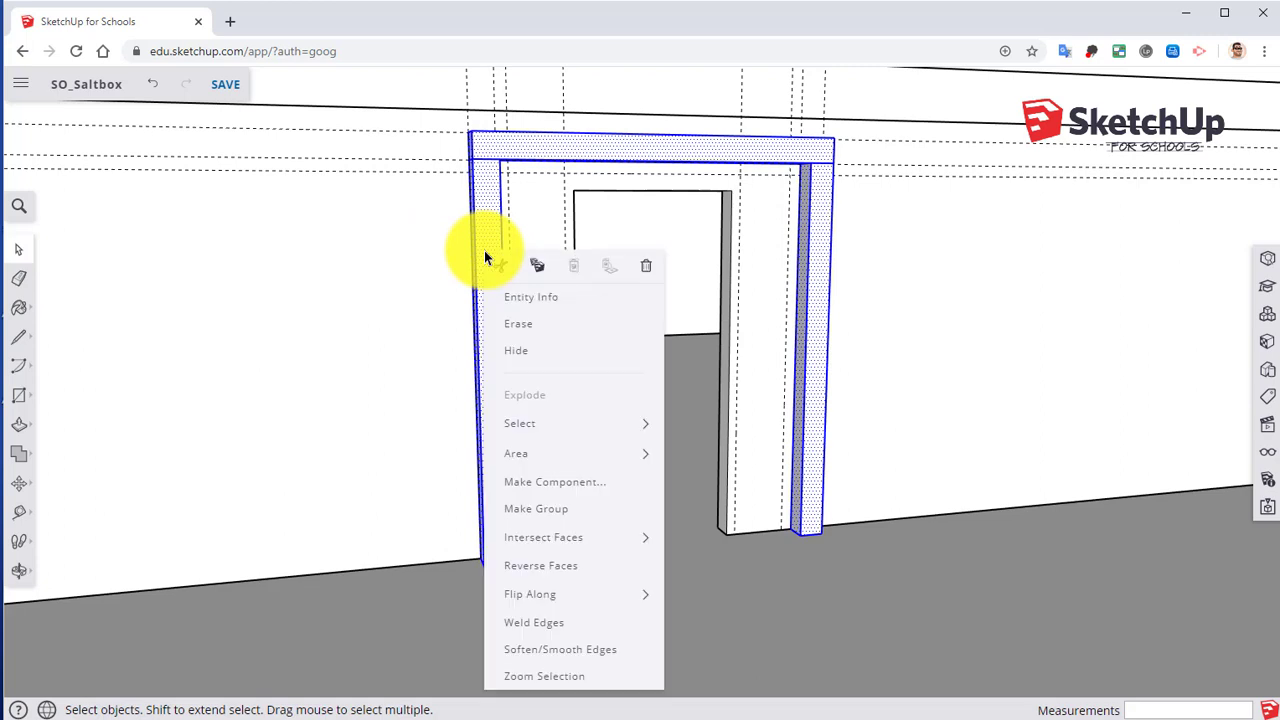
left_click(548, 491)
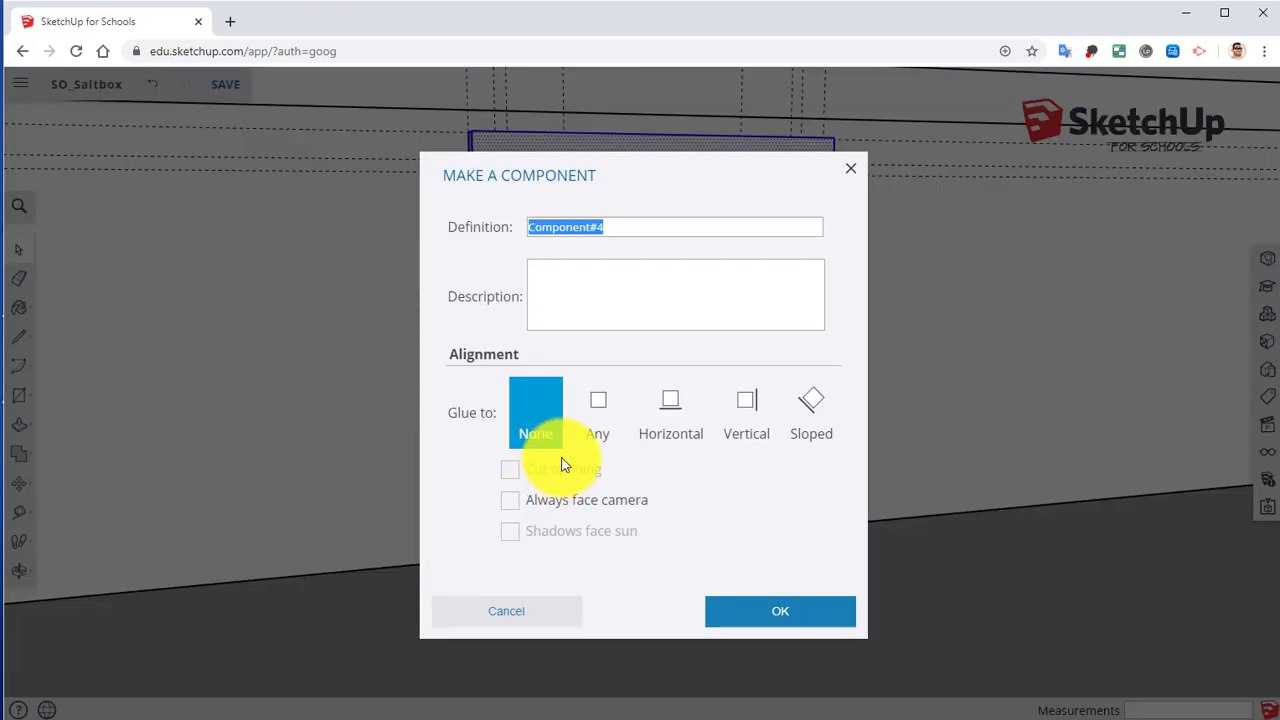
left_click(748, 610)
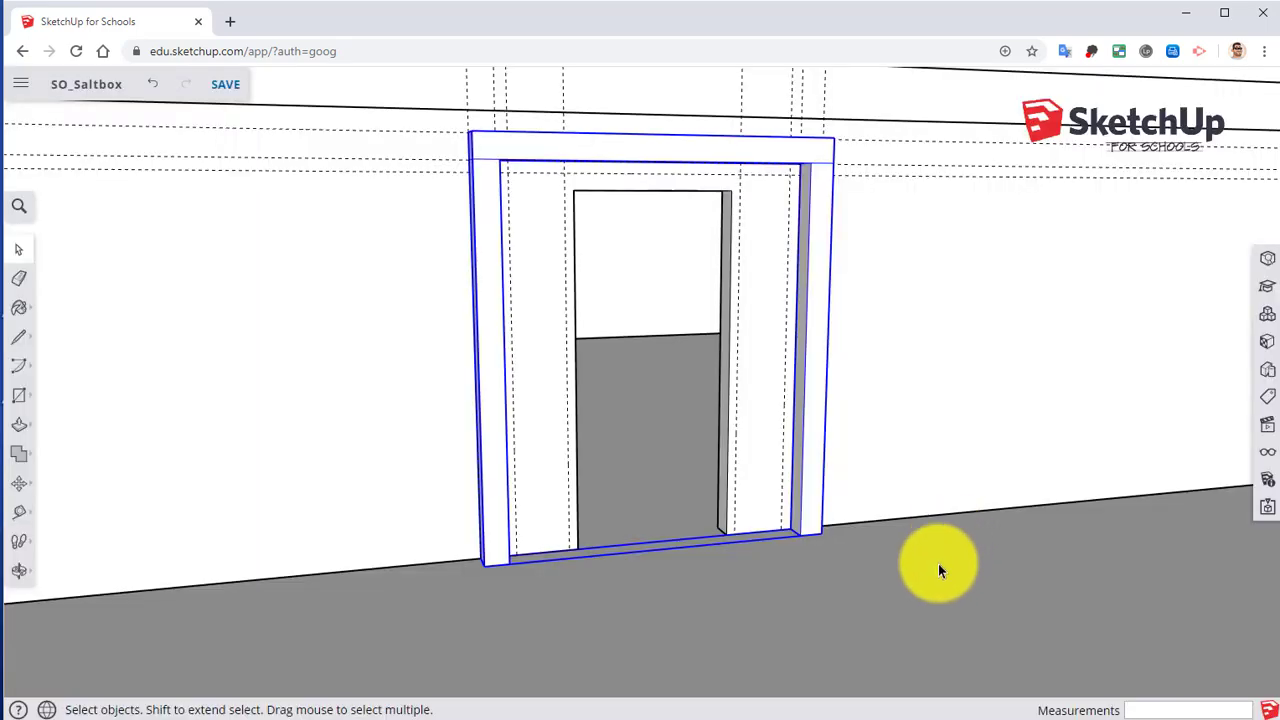
Deselect the frame and orbit around the doorway
left_click(937, 568)
key("o")
left_click_drag(943, 543, 797, 492)
key("space")
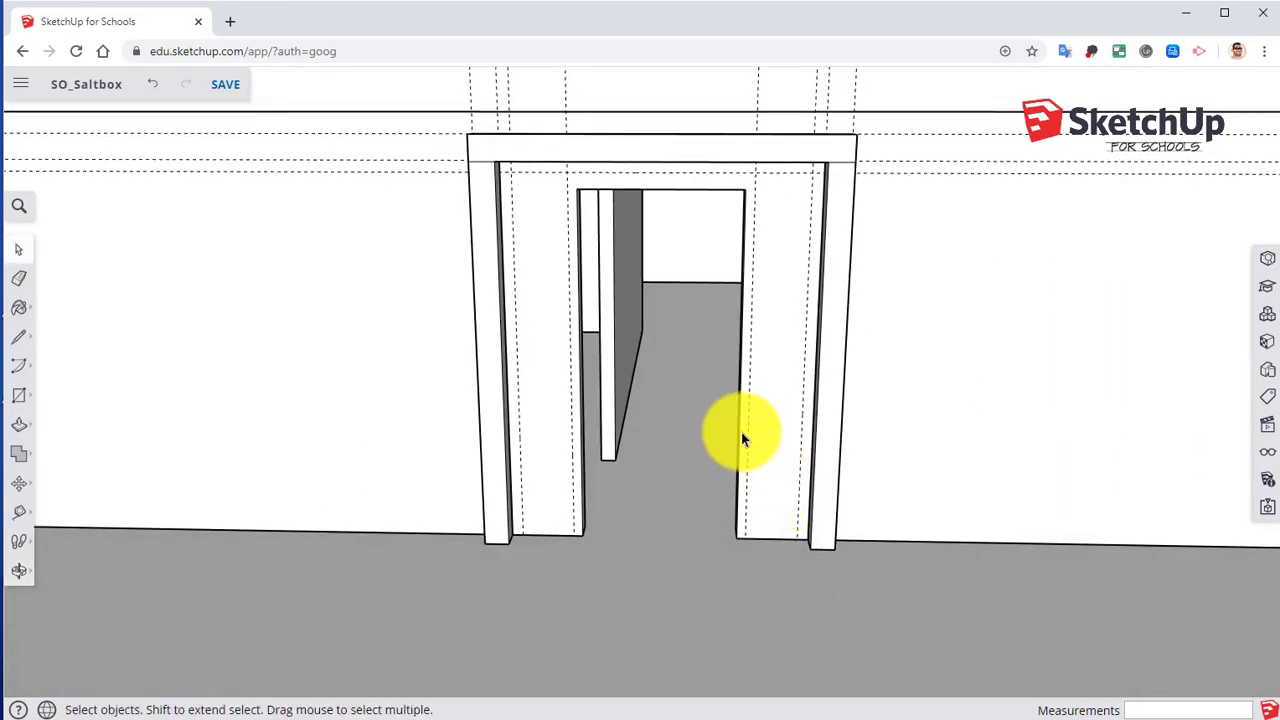
Enter the house group, then the wall component, and select the front wall face
middle_click_drag(767, 296, 730, 249, "shift")
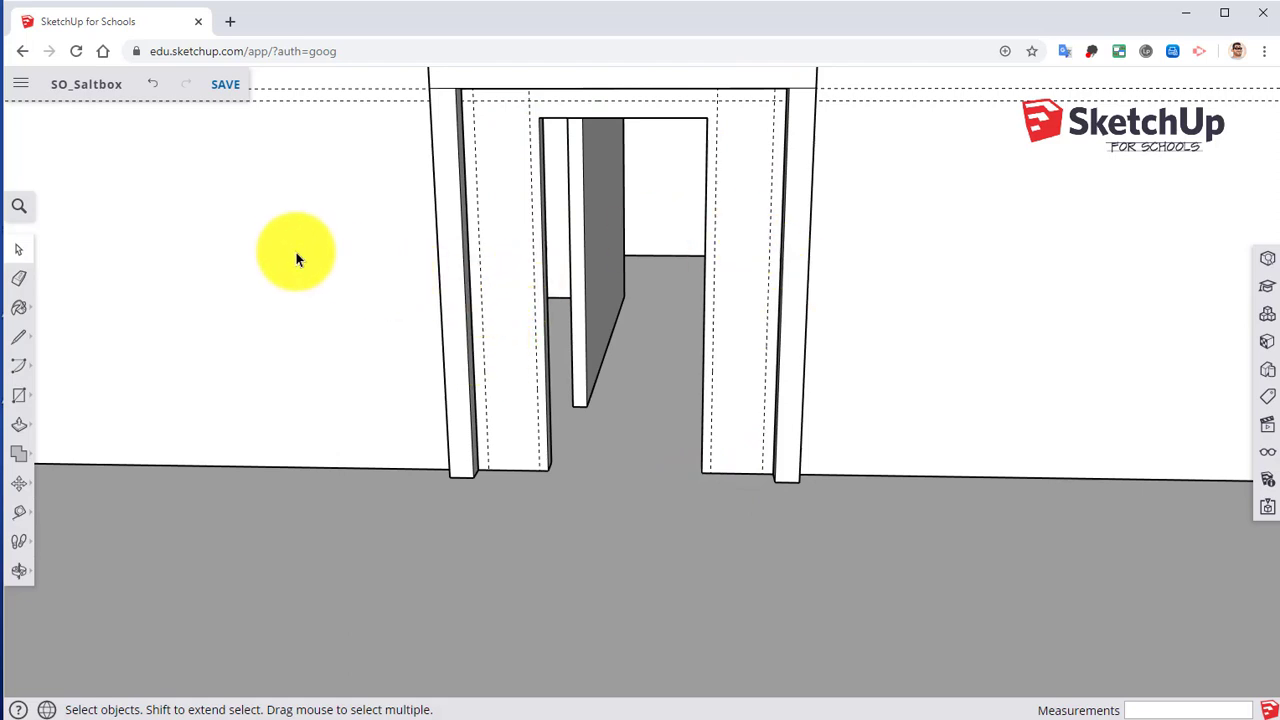
right_click(344, 220)
left_click(427, 435)
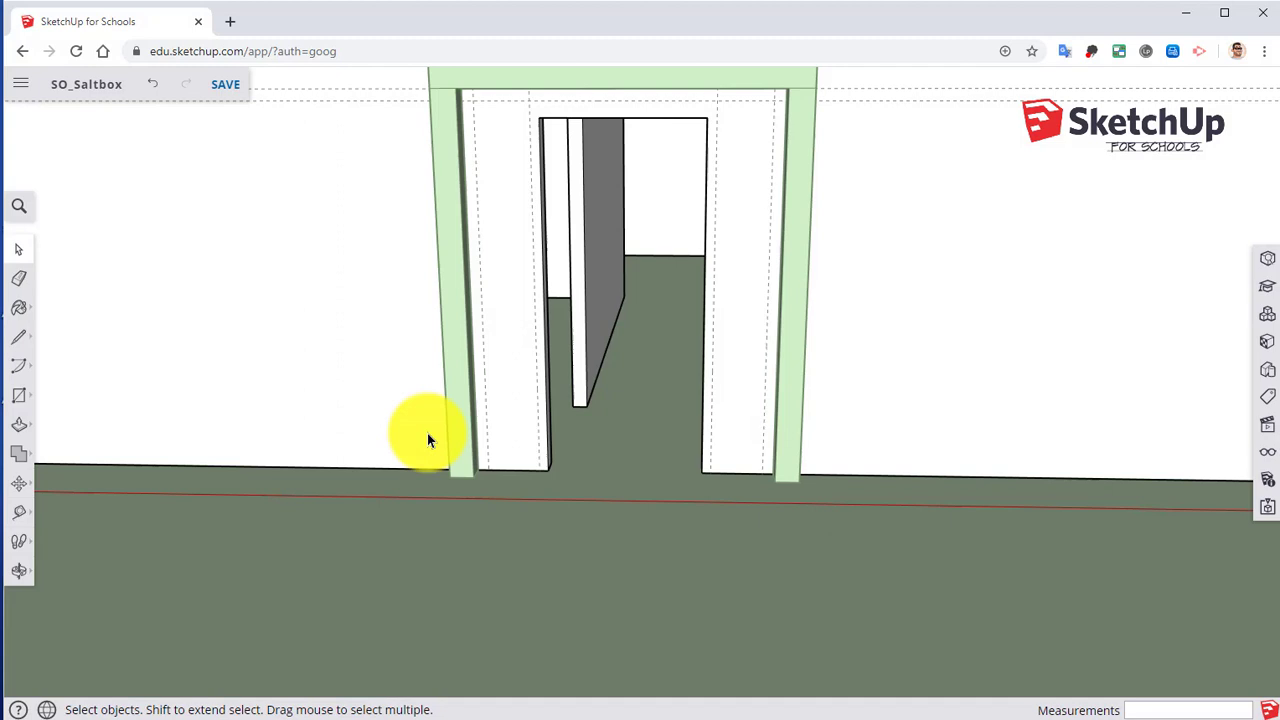
right_click(376, 308)
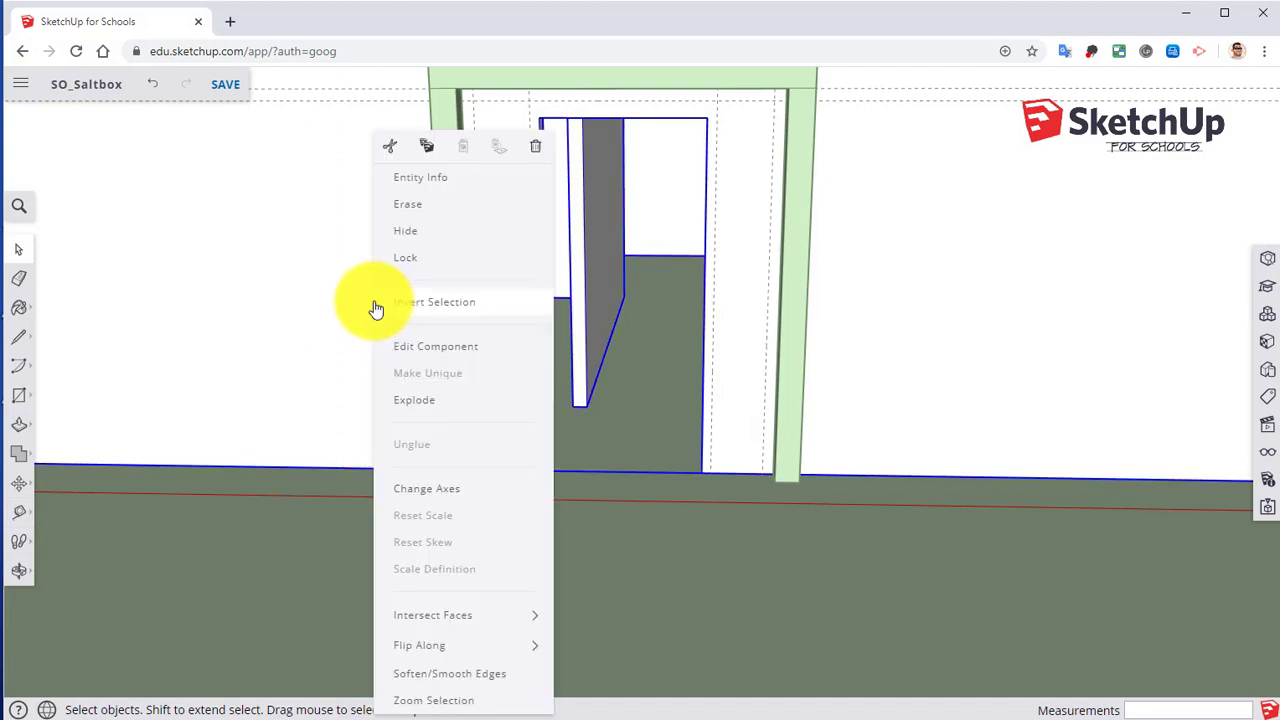
left_click(415, 347)
left_click(419, 323)
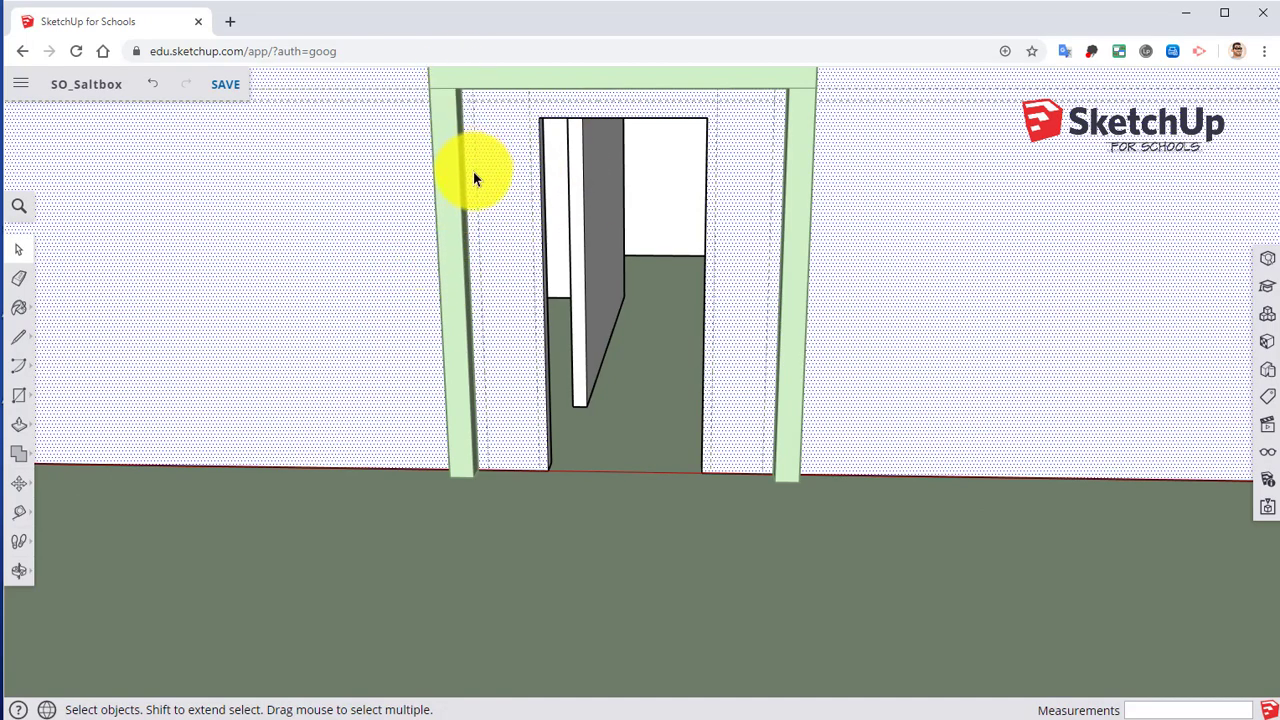
Draw left and right sidelight rectangles between the trim and the door opening, frame top to floor
left_click(21, 398)
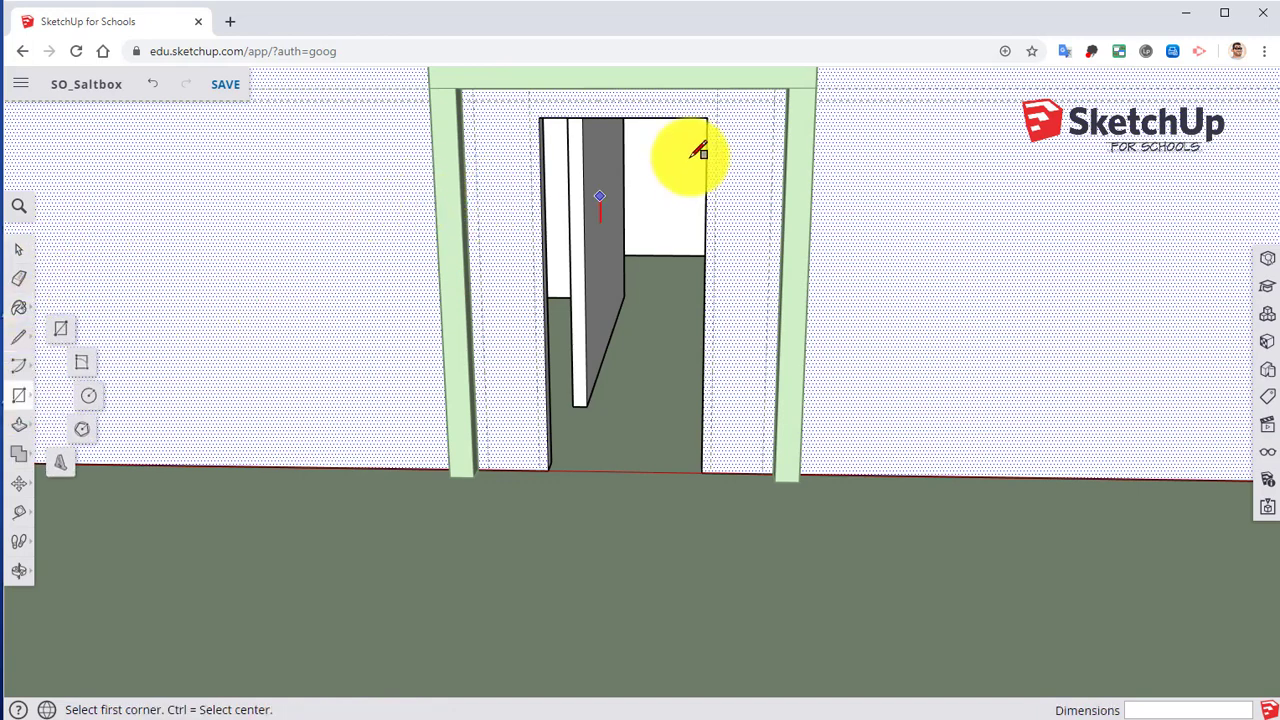
left_click(473, 100)
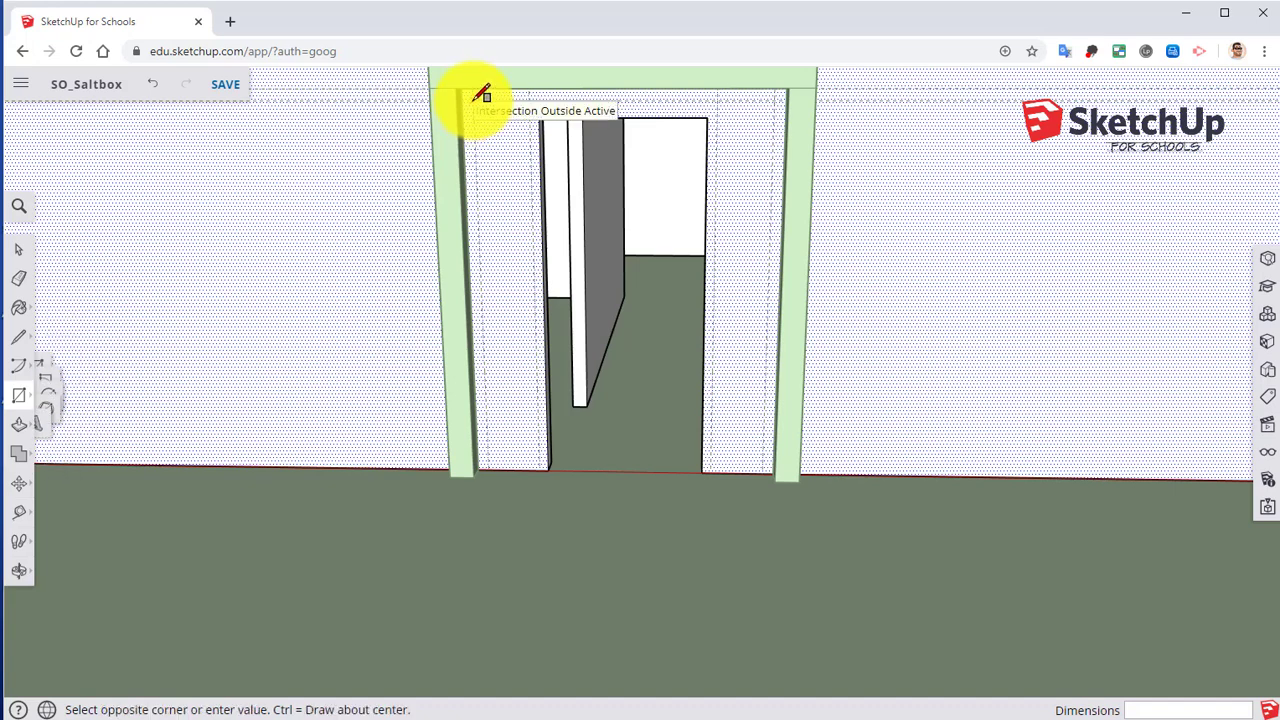
left_click(545, 467)
scroll(623, 449, "up", 3)
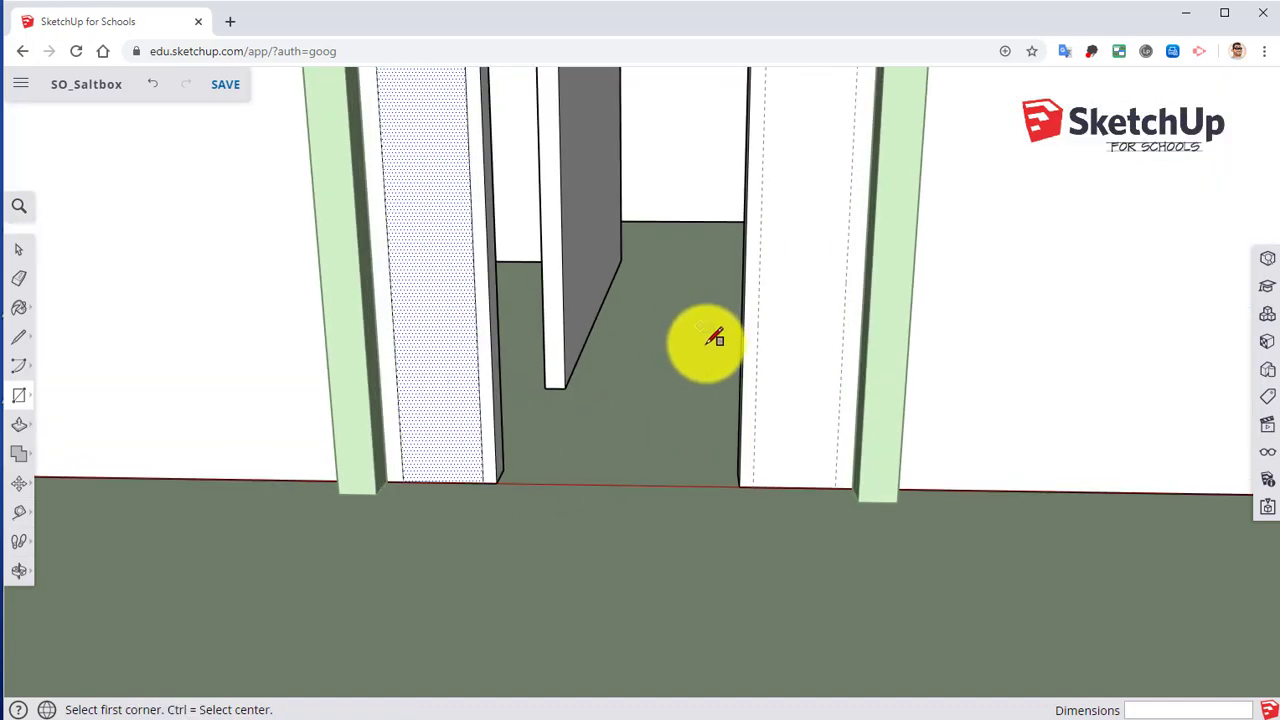
left_click(830, 482)
middle_click_drag(830, 482, 752, 437)
left_click(742, 271)
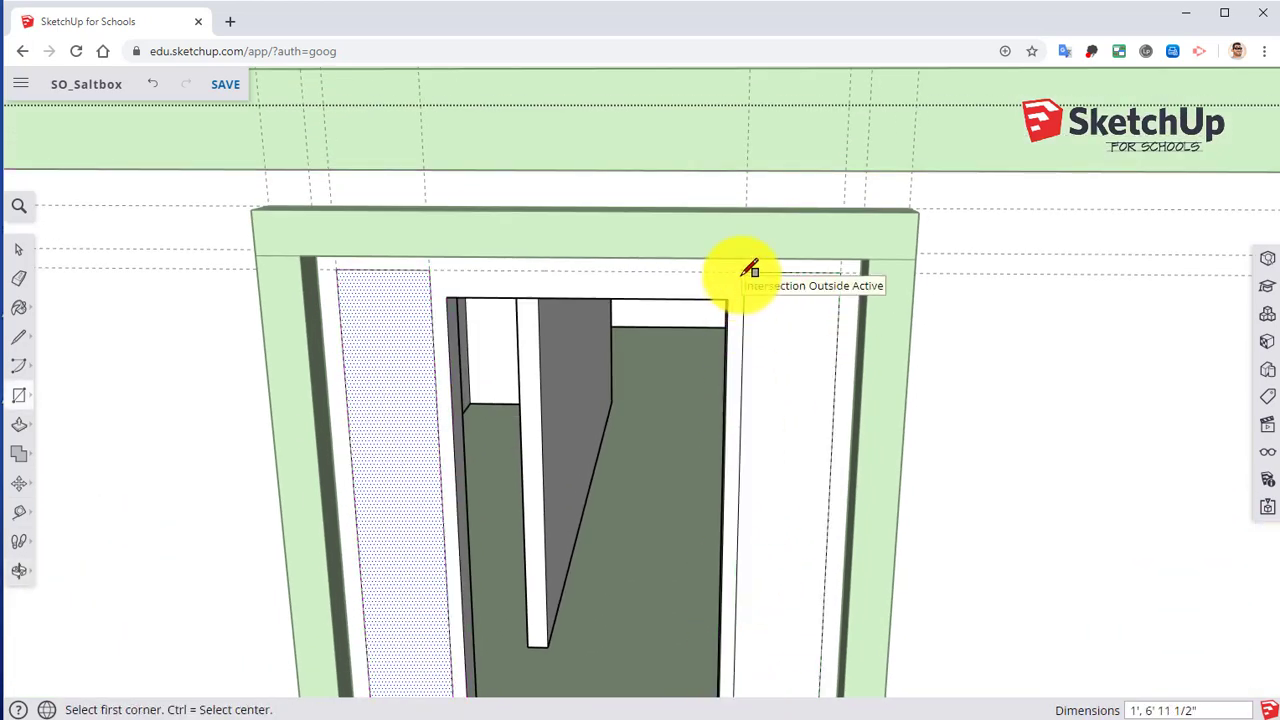
middle_click_drag(716, 396, 723, 343)
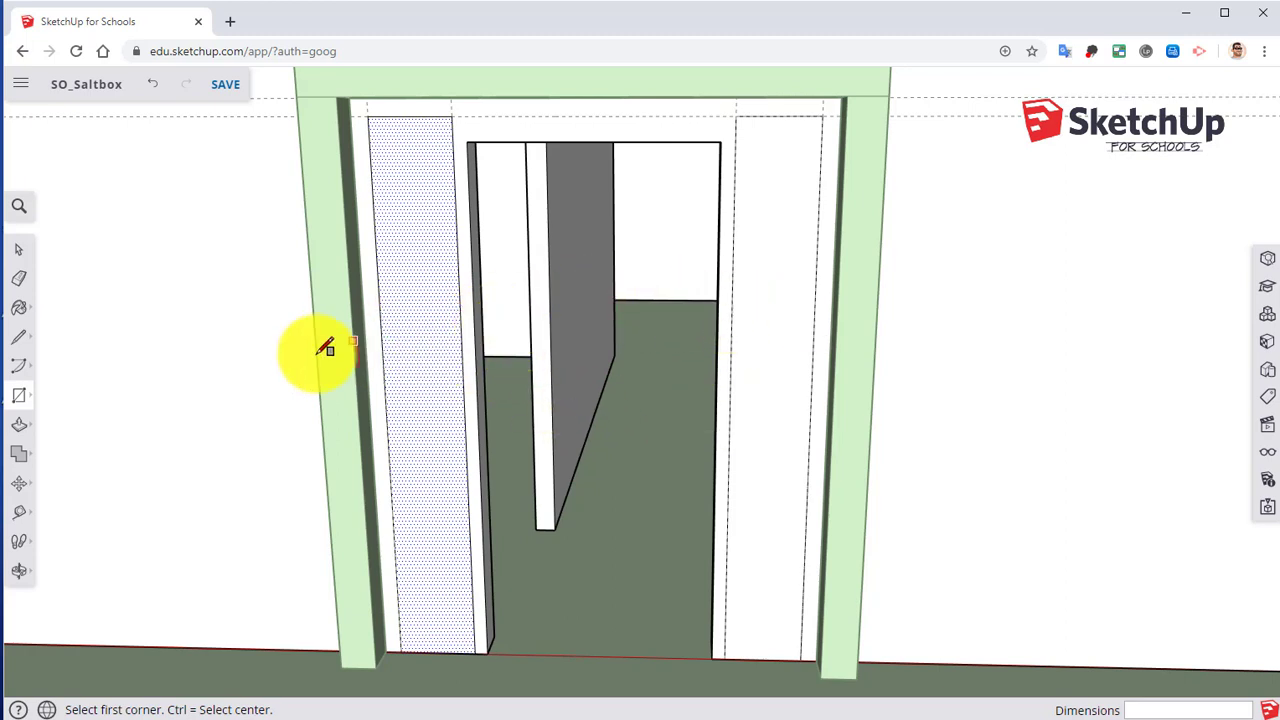
Offset the left sidelight panel's outline 3.5 inches inward
left_click(20, 490)
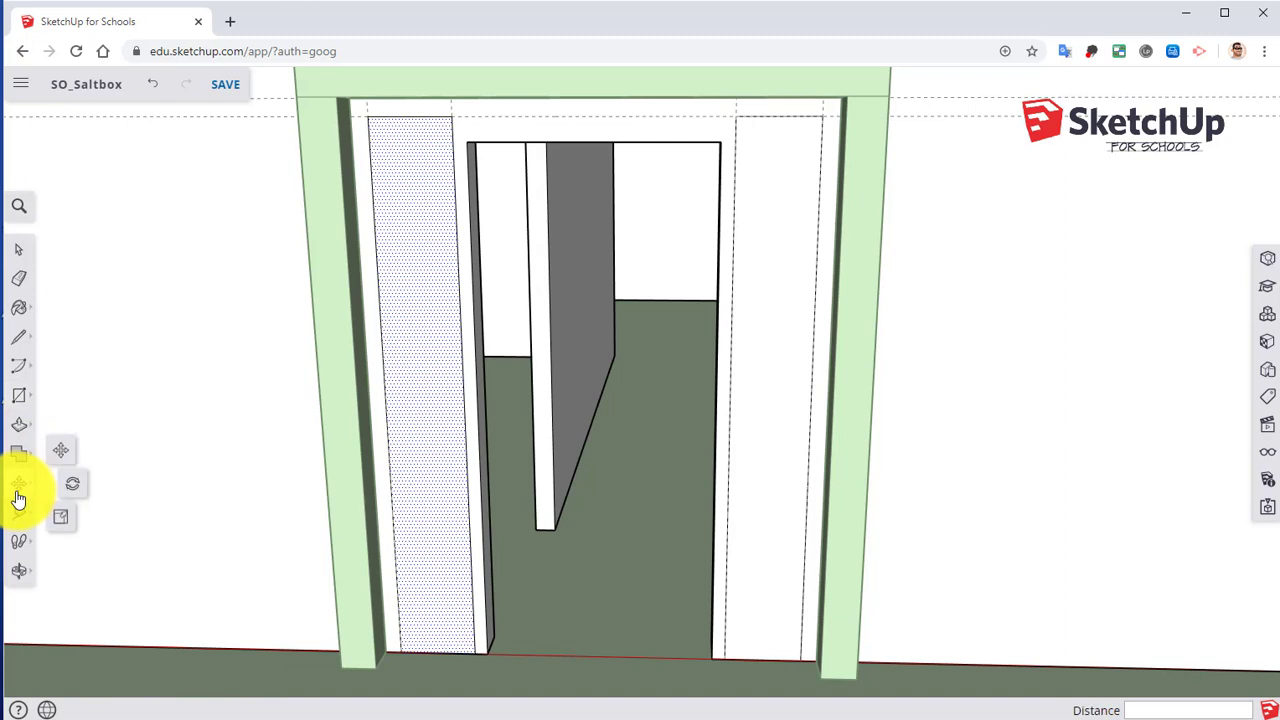
left_click(20, 424)
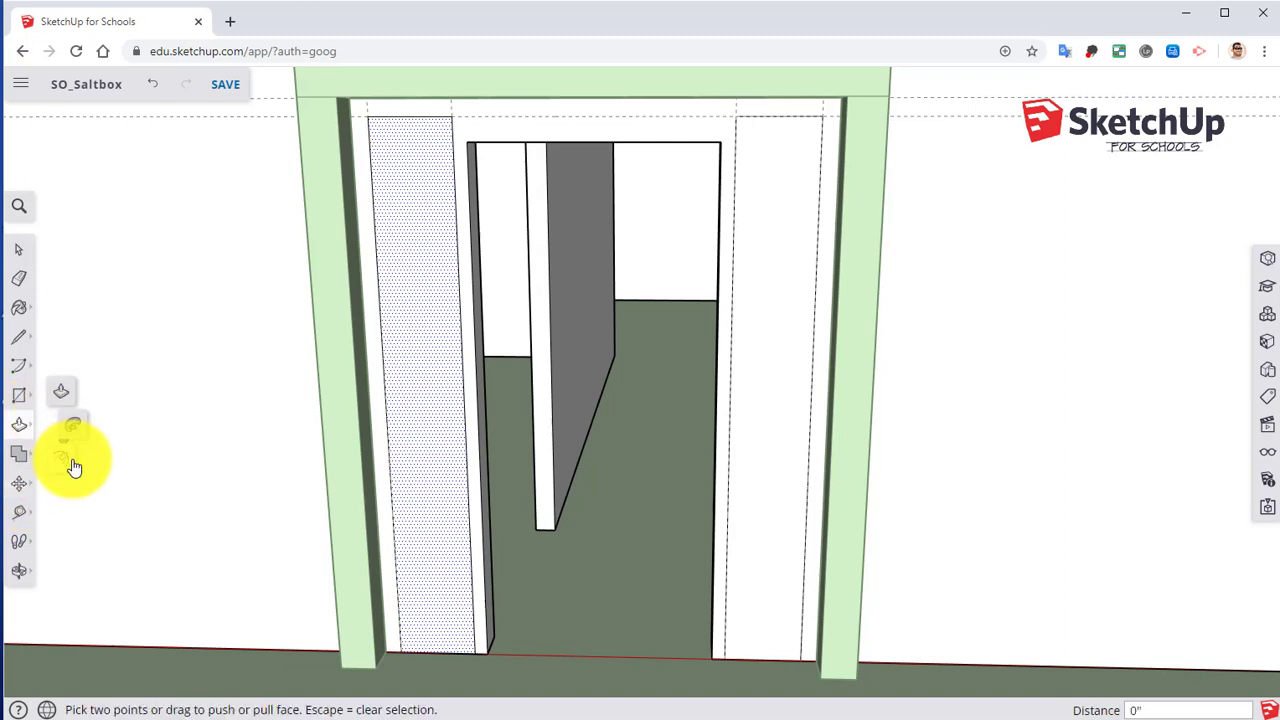
left_click(63, 466)
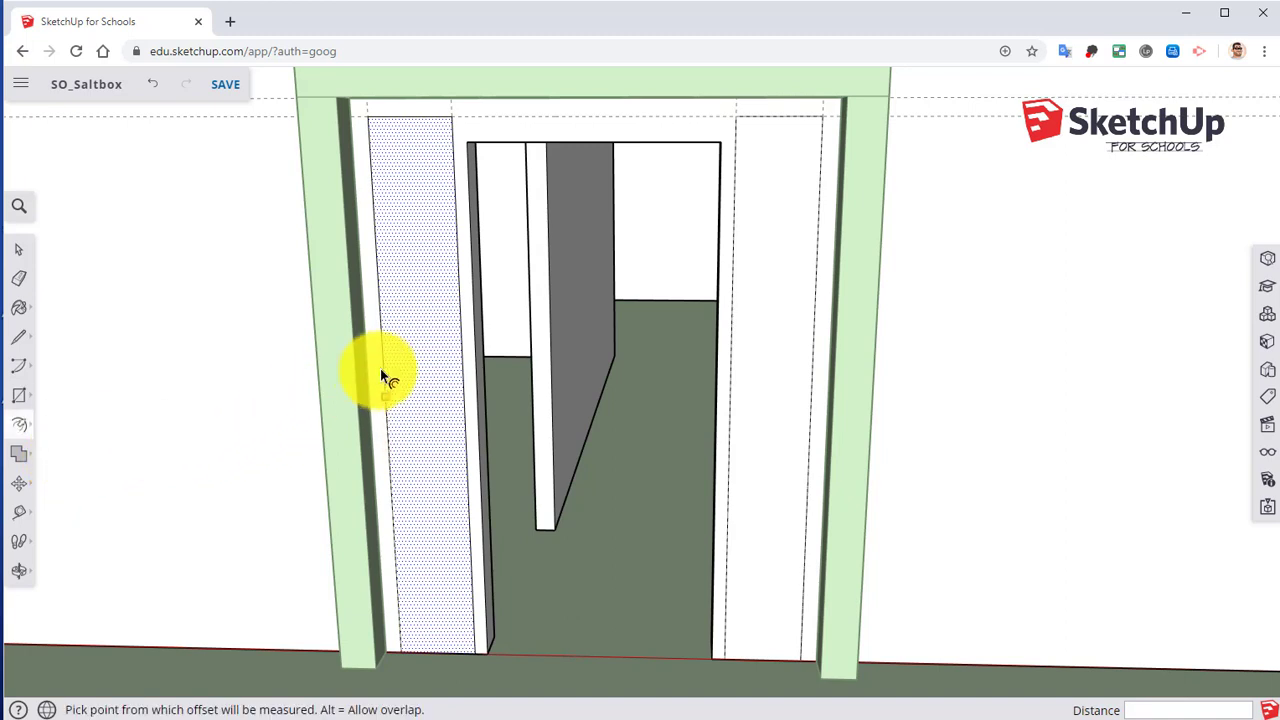
left_click(400, 319)
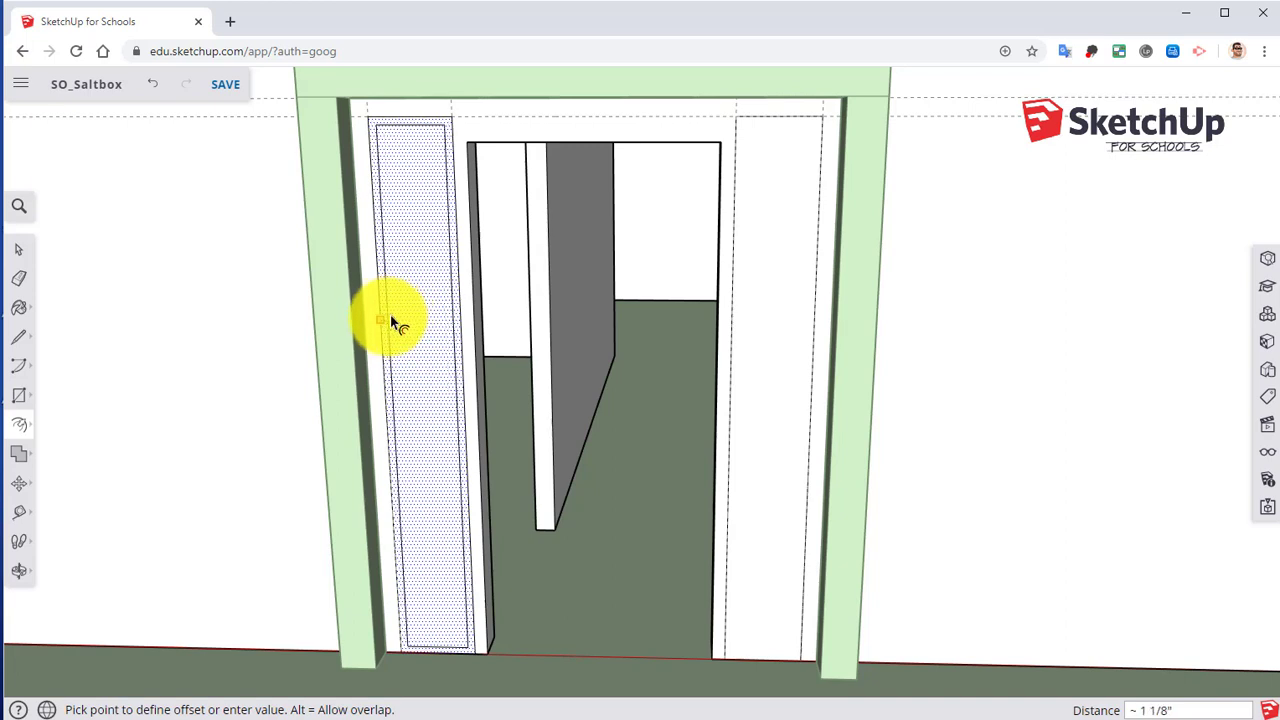
key("Return")
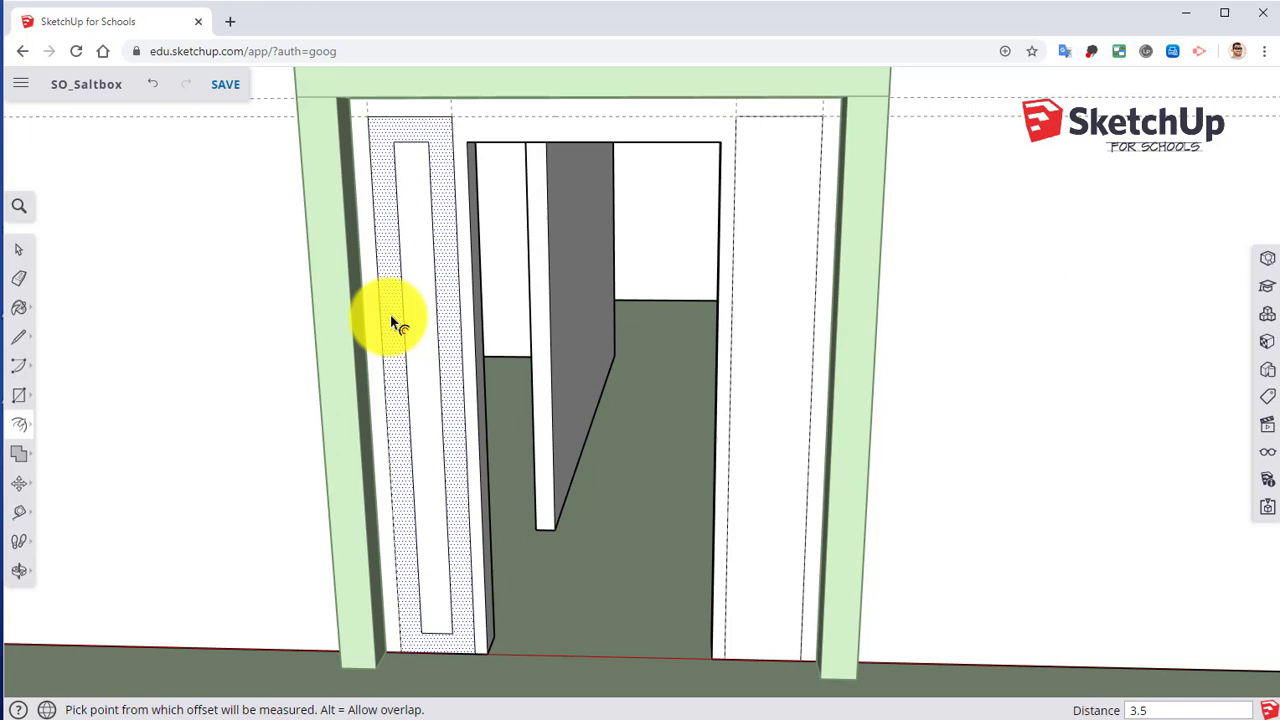
Cancel a stray offset and offset the right sidelight panel 3.5 inches inward
left_click(456, 228)
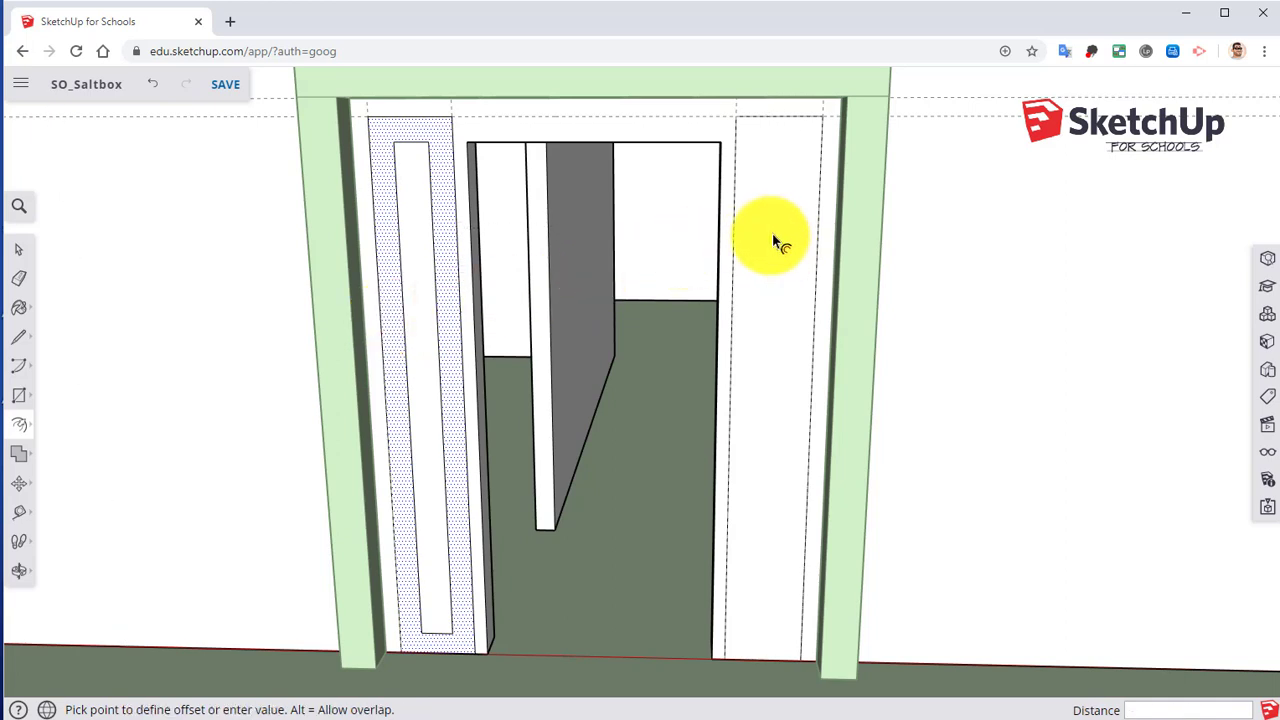
key("Escape")
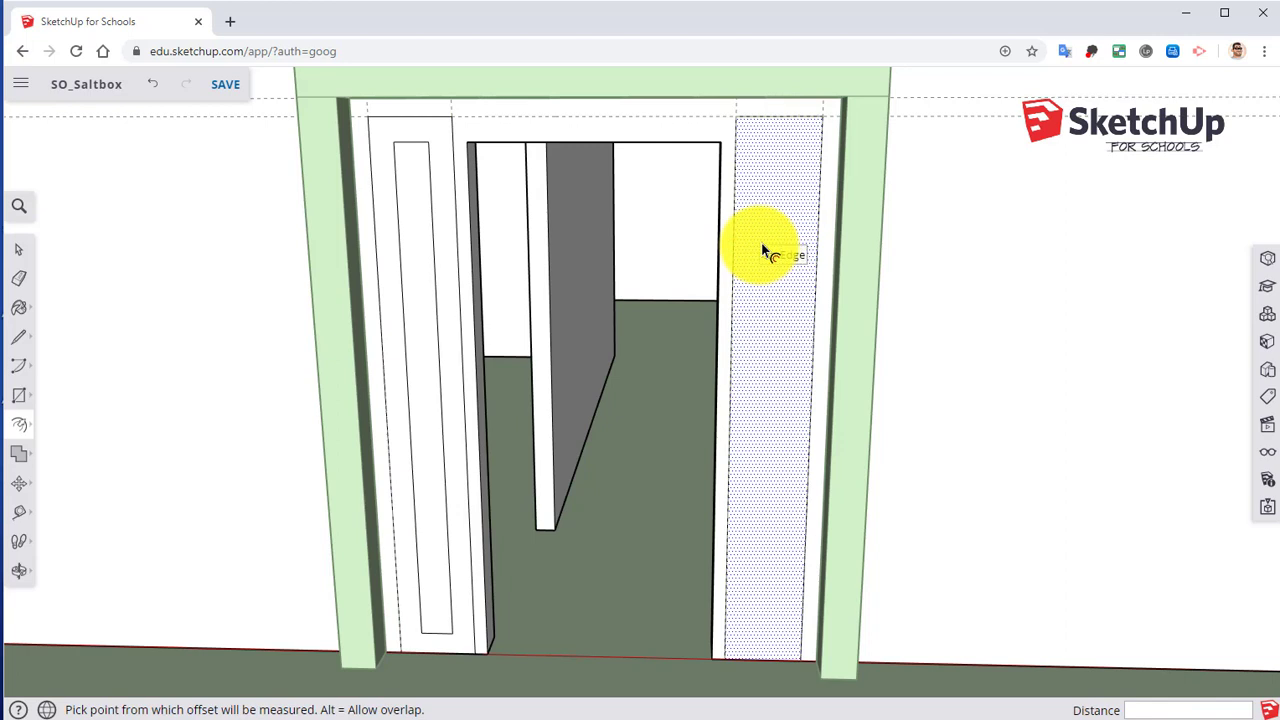
left_click(759, 216)
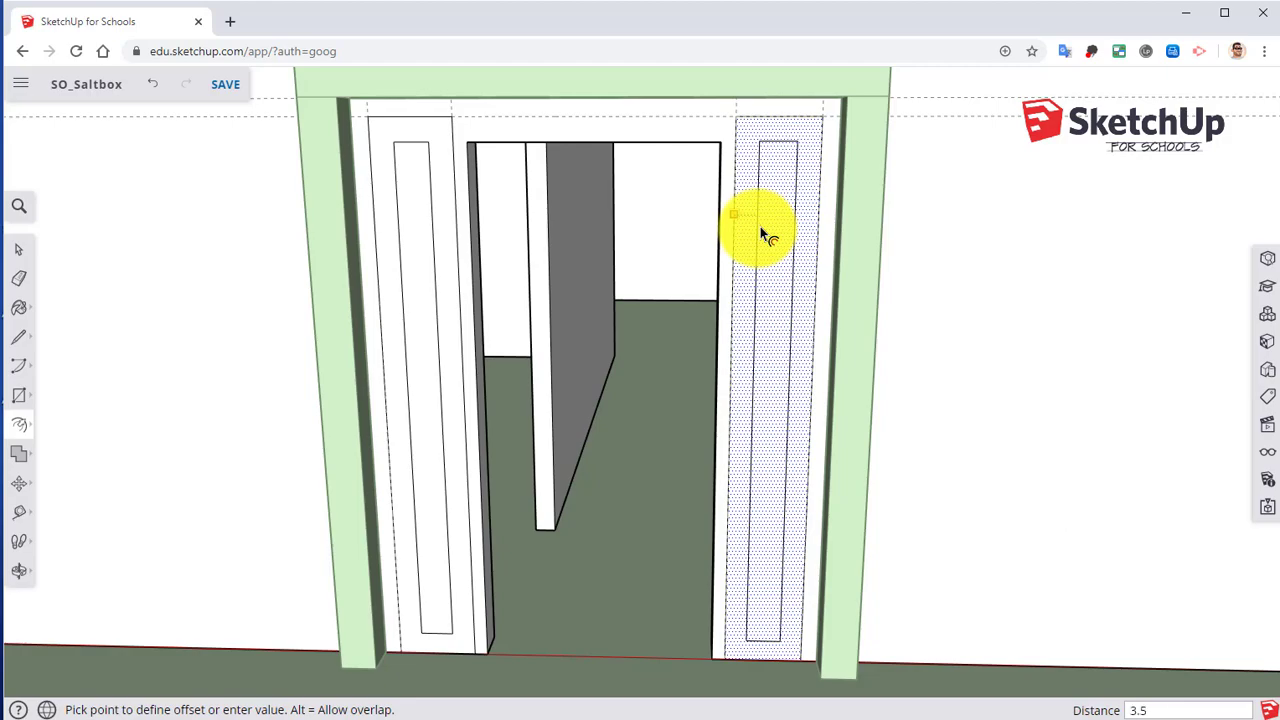
key("Return")
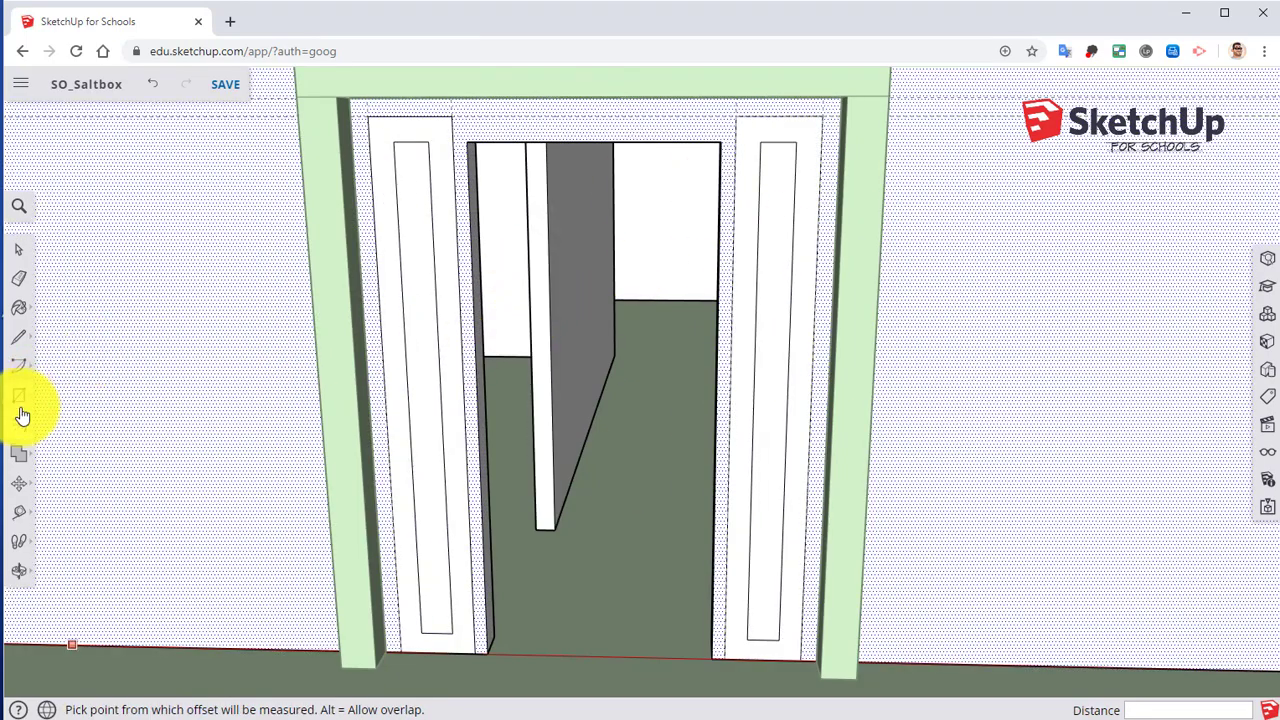
With Push/Pull, push the inner sidelight jamb face back 6 inches into the wall
left_click(60, 403)
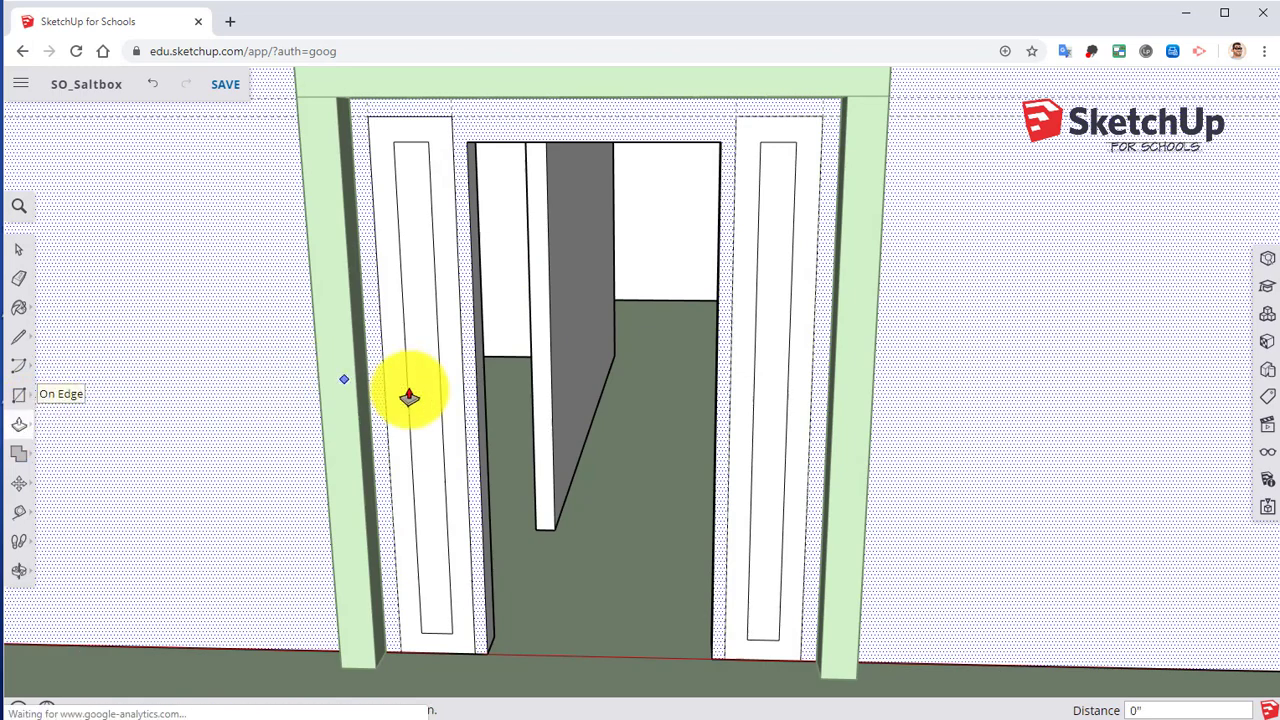
middle_click_drag(414, 391, 334, 443)
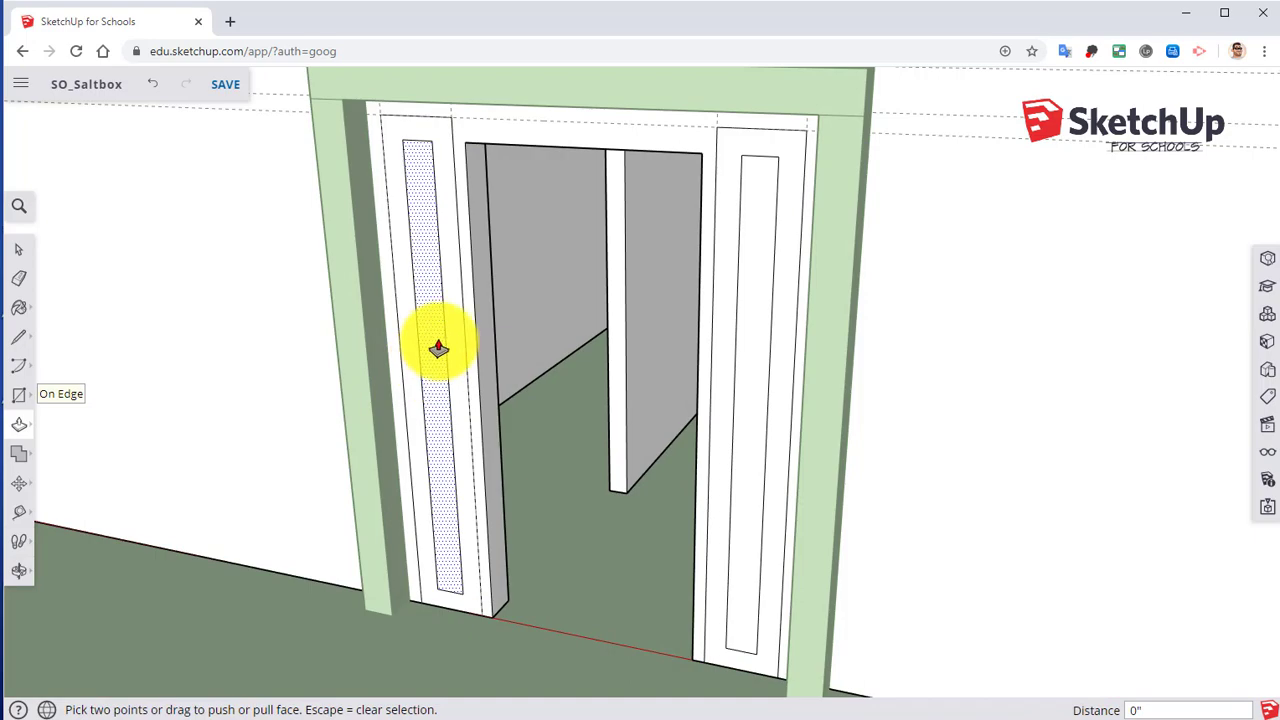
middle_click_drag(437, 349, 443, 314)
left_click_drag(436, 320, 497, 306)
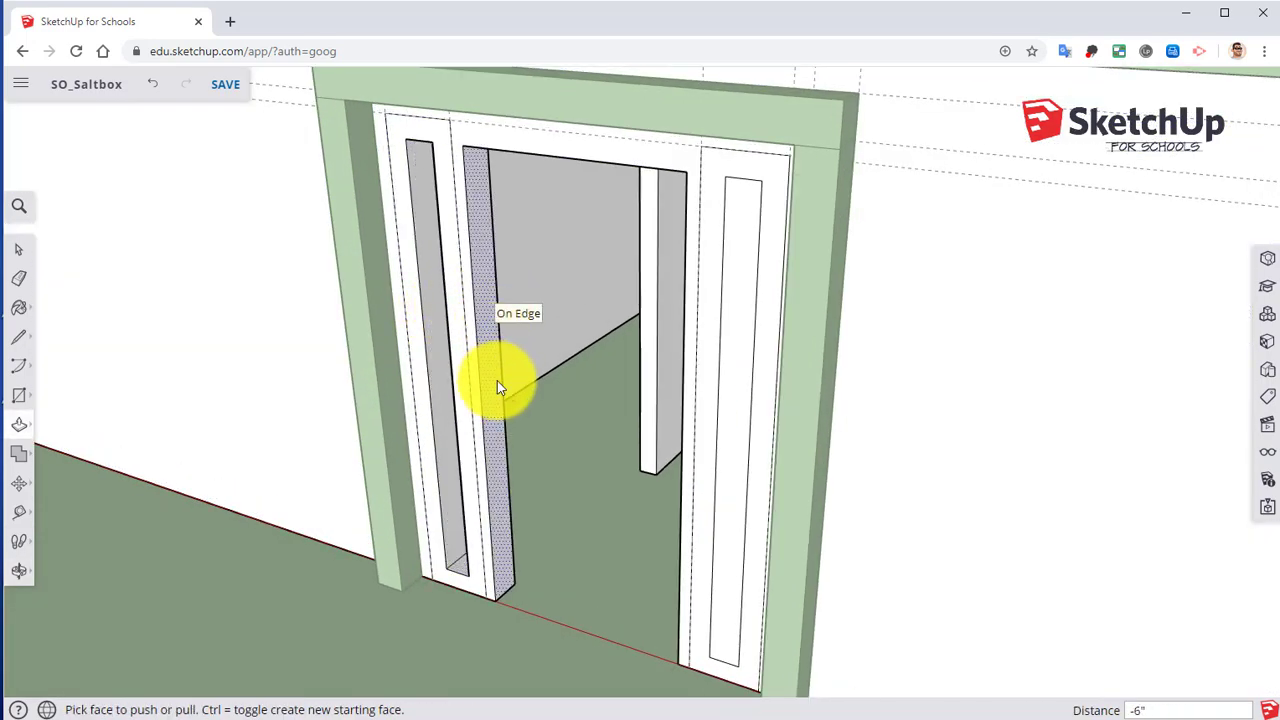
middle_click_drag(497, 380, 756, 368)
Adjust the right sidelight's recess depth and orbit to view the whole door frame
left_click_drag(755, 363, 645, 321)
scroll(700, 345, "up", 5)
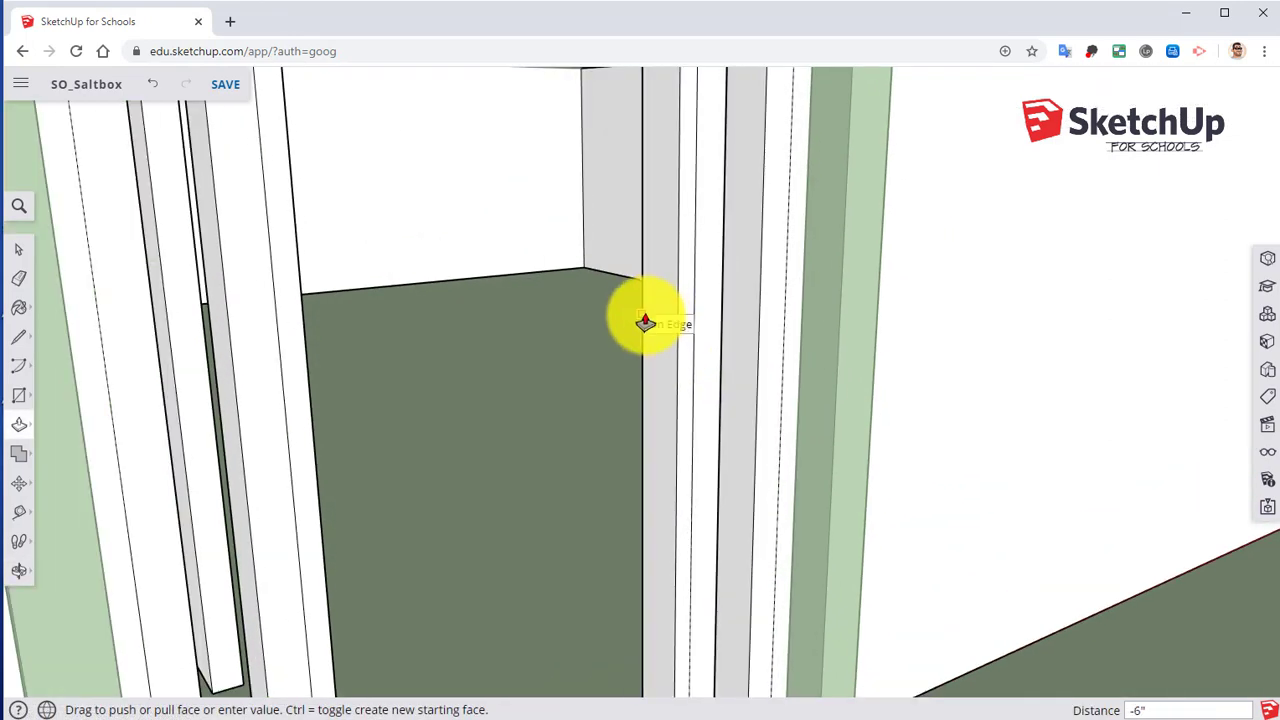
mouse_move(645, 321)
left_mouse_down()
mouse_move(1154, 606)
mouse_move(1154, 694)
mouse_move(646, 314)
left_mouse_up()
scroll(646, 314, "down", 5)
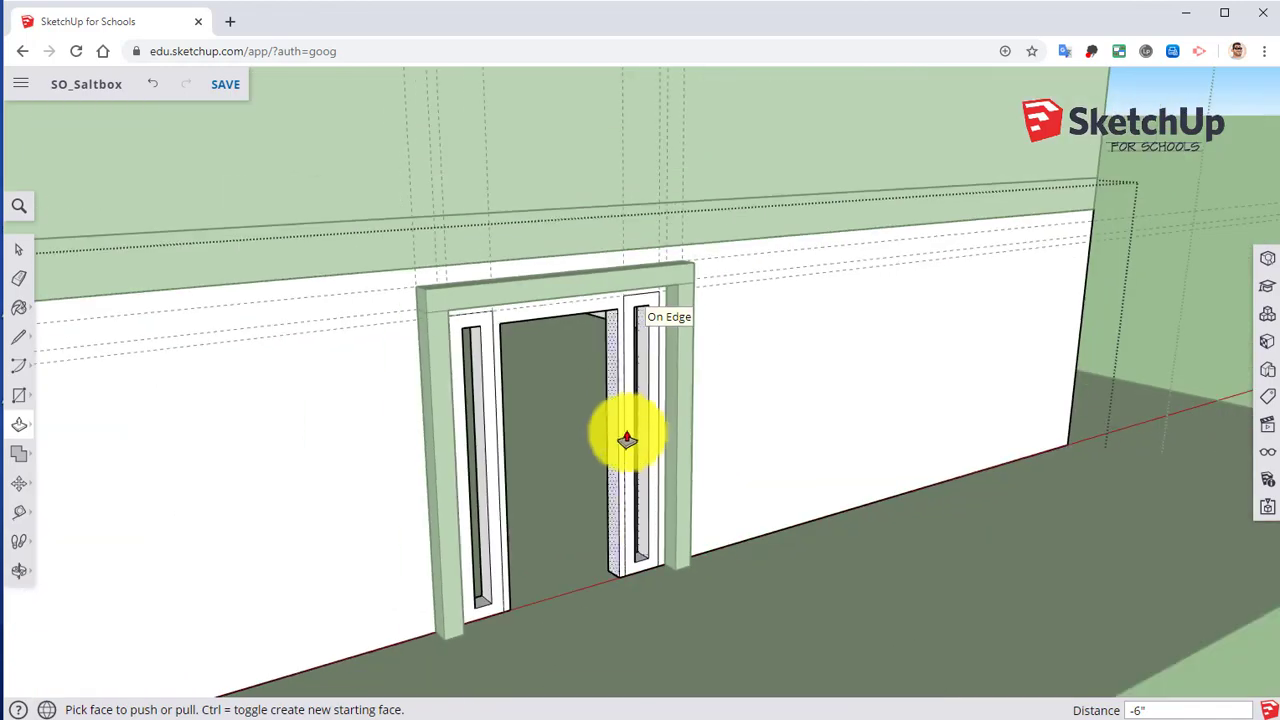
middle_click_drag(623, 429, 275, 412)
scroll(443, 457, "up", 3)
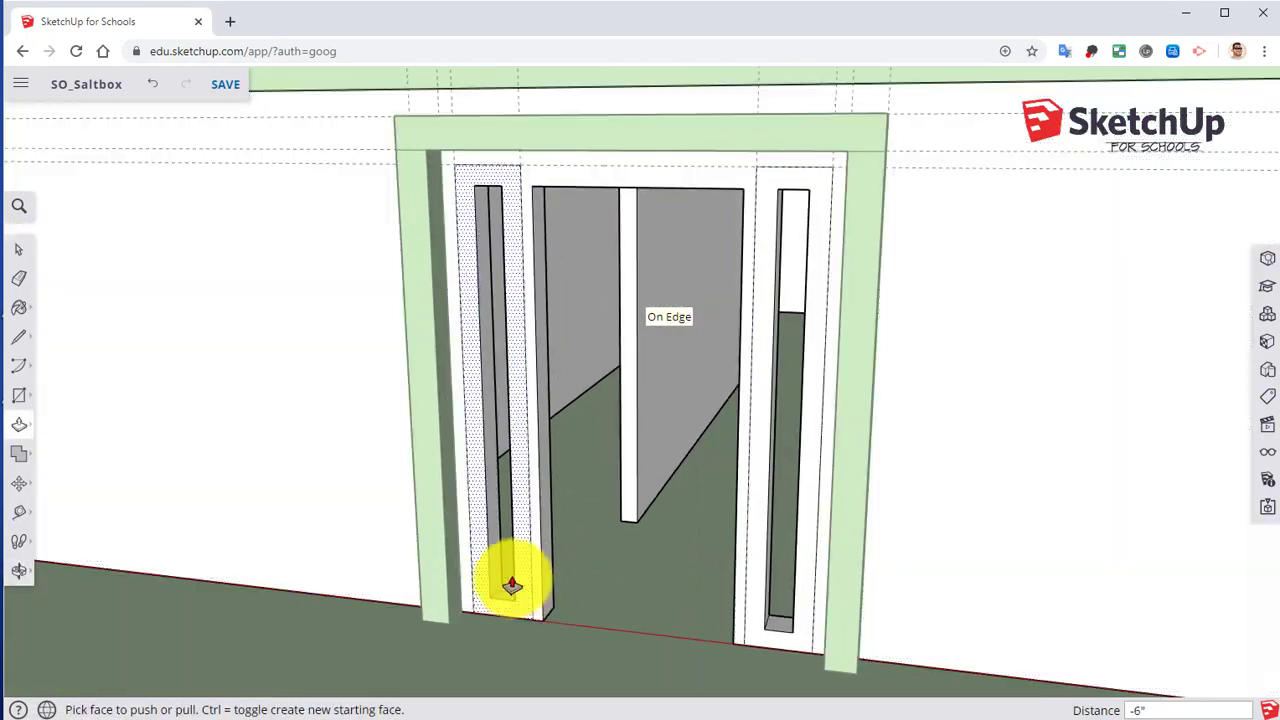
Push the left jamb face back the same 6 inches and start a guide from the floor edge
double_click(511, 596)
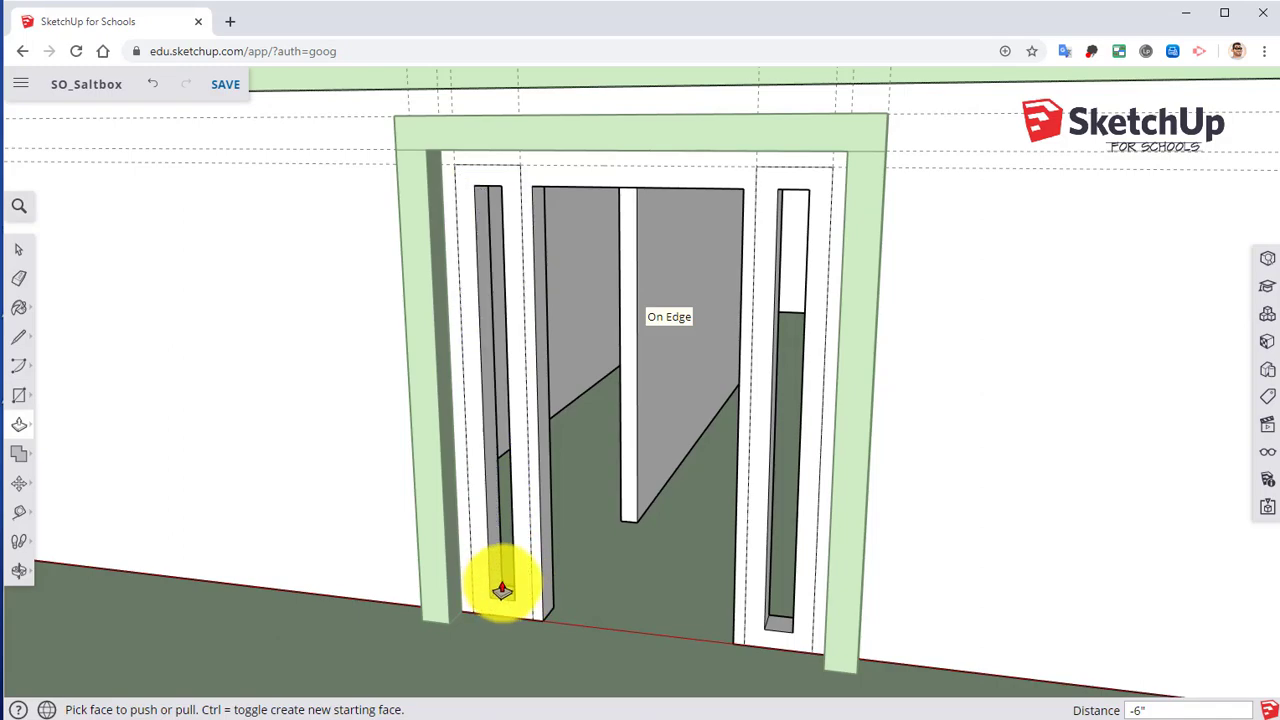
left_click(19, 514)
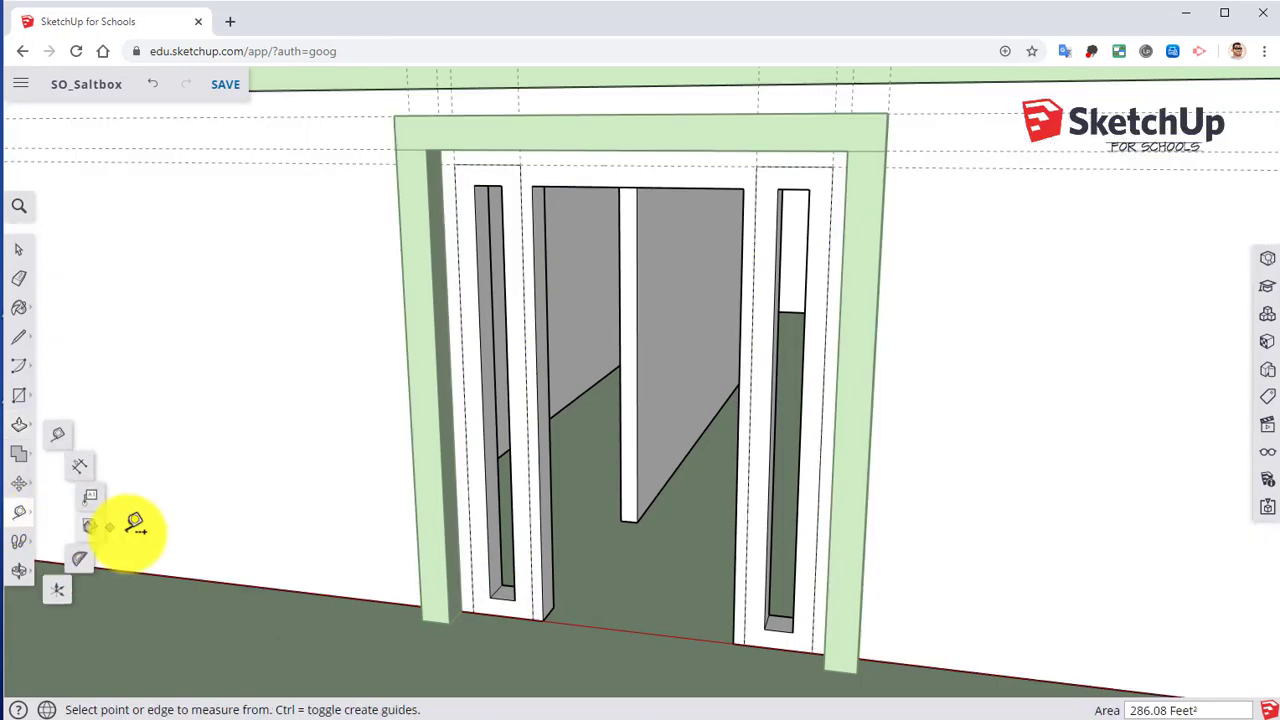
left_click(172, 576)
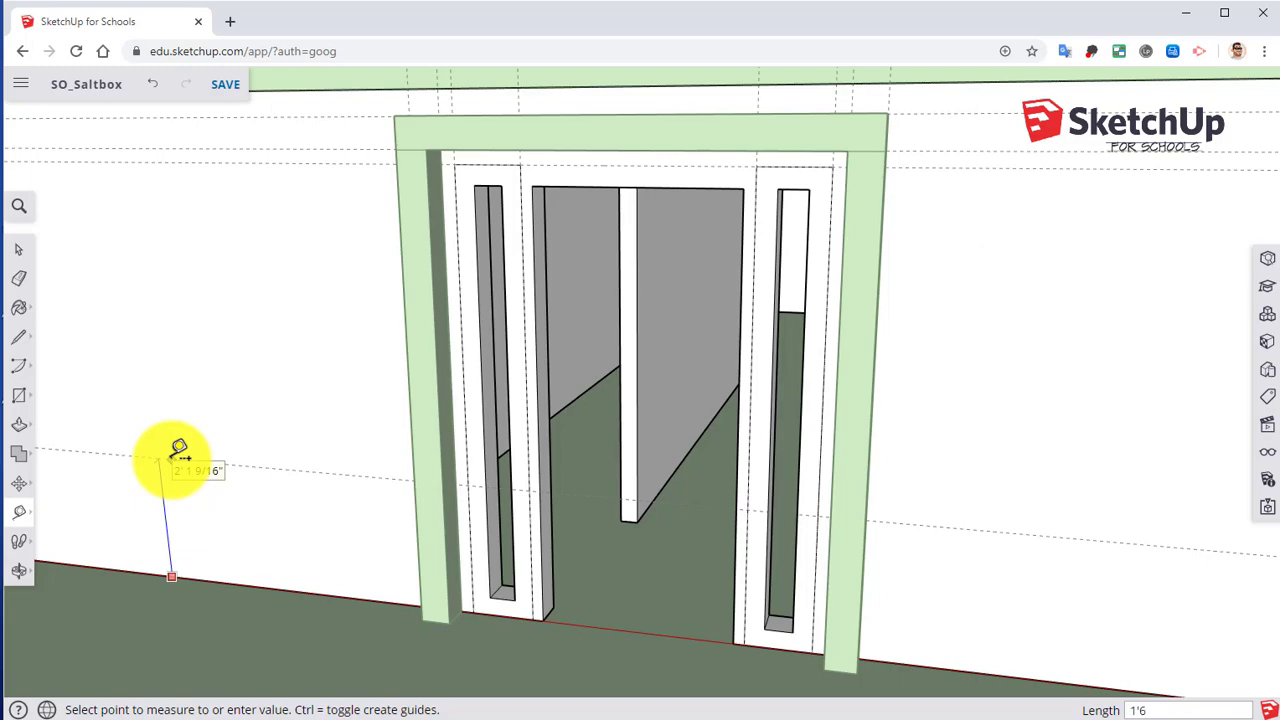
Raise both sidelights' bottom faces up to the guide at 1' 2 1/2"
left_click(26, 434)
scroll(509, 543, "up", 5)
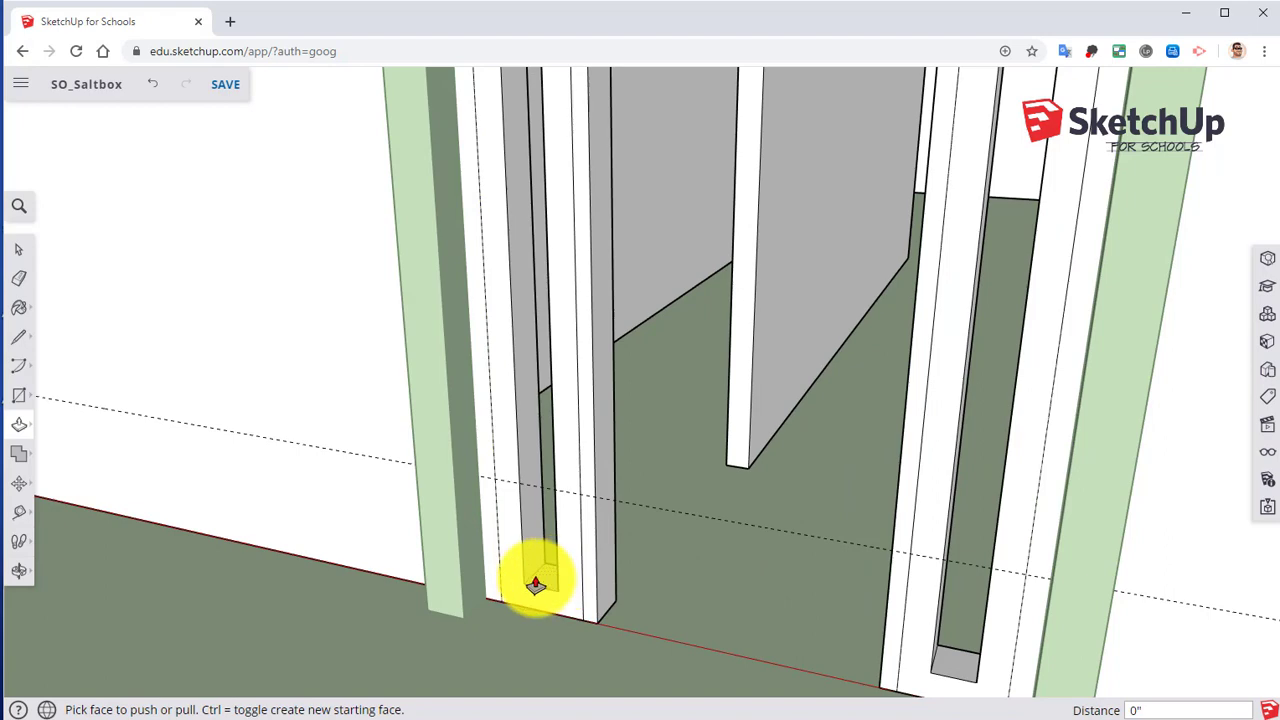
left_click_drag(535, 585, 348, 459)
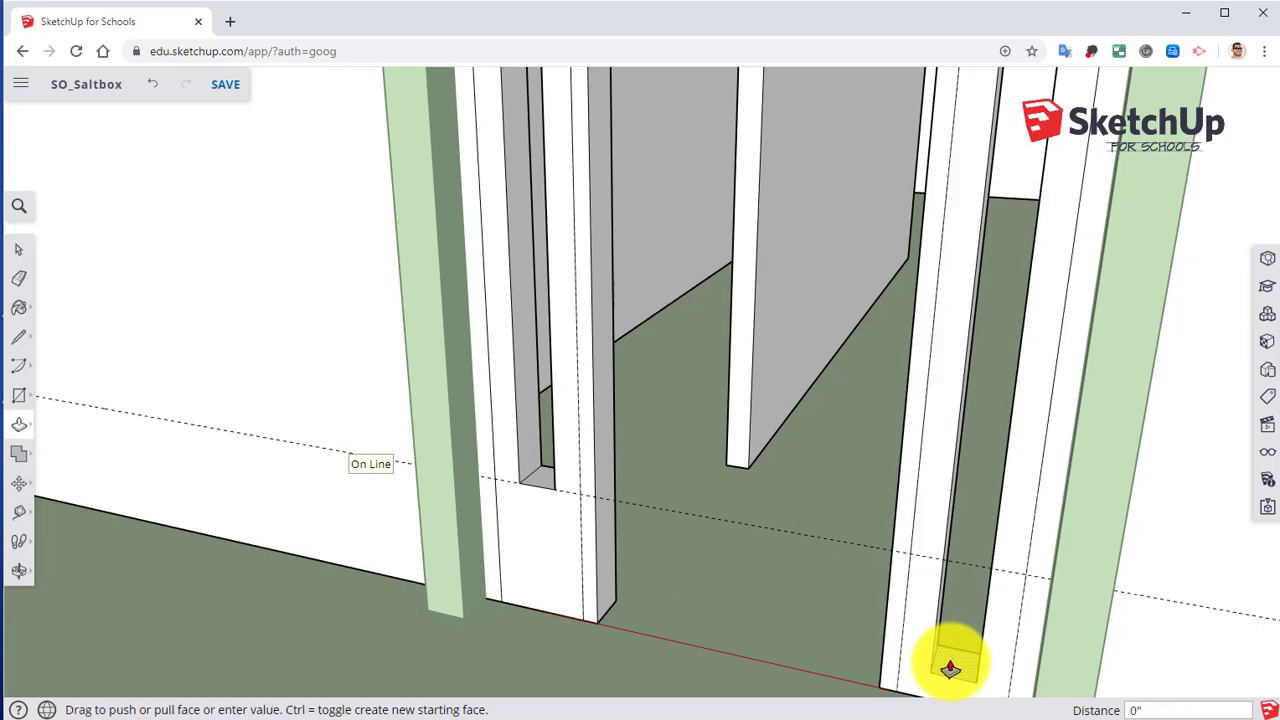
left_click_drag(950, 668, 736, 527)
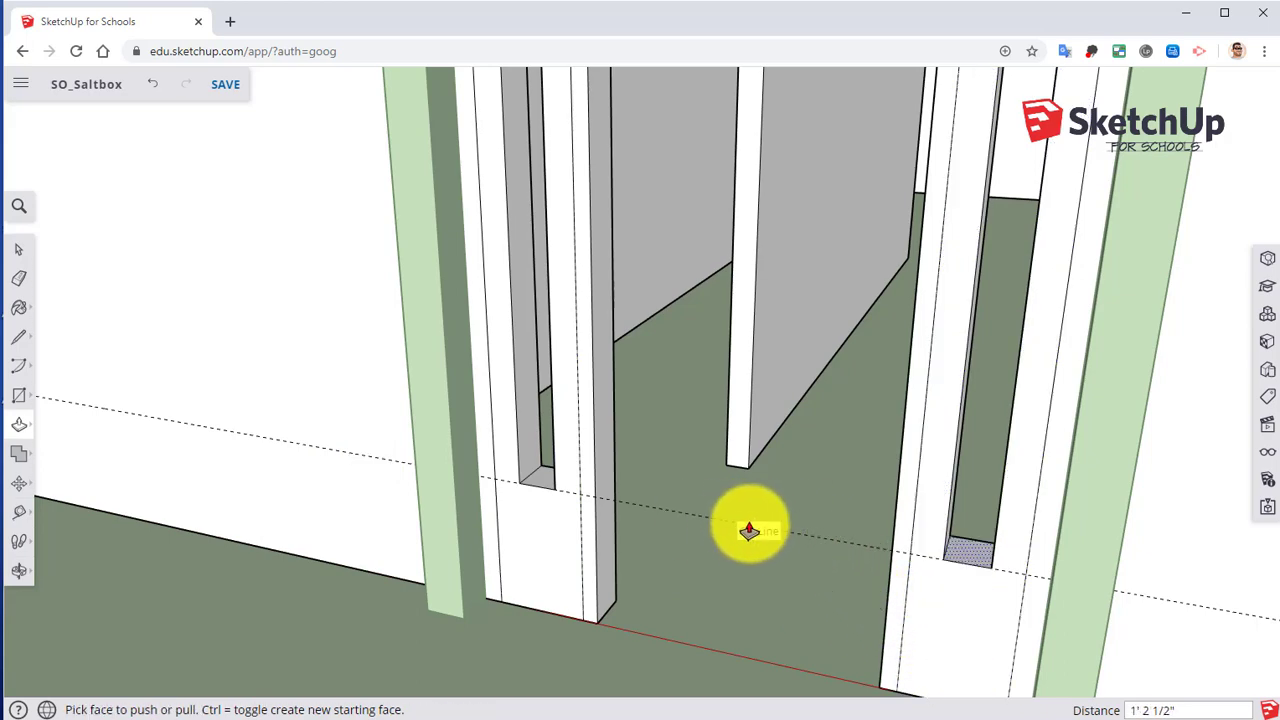
middle_click_drag(794, 601, 830, 548)
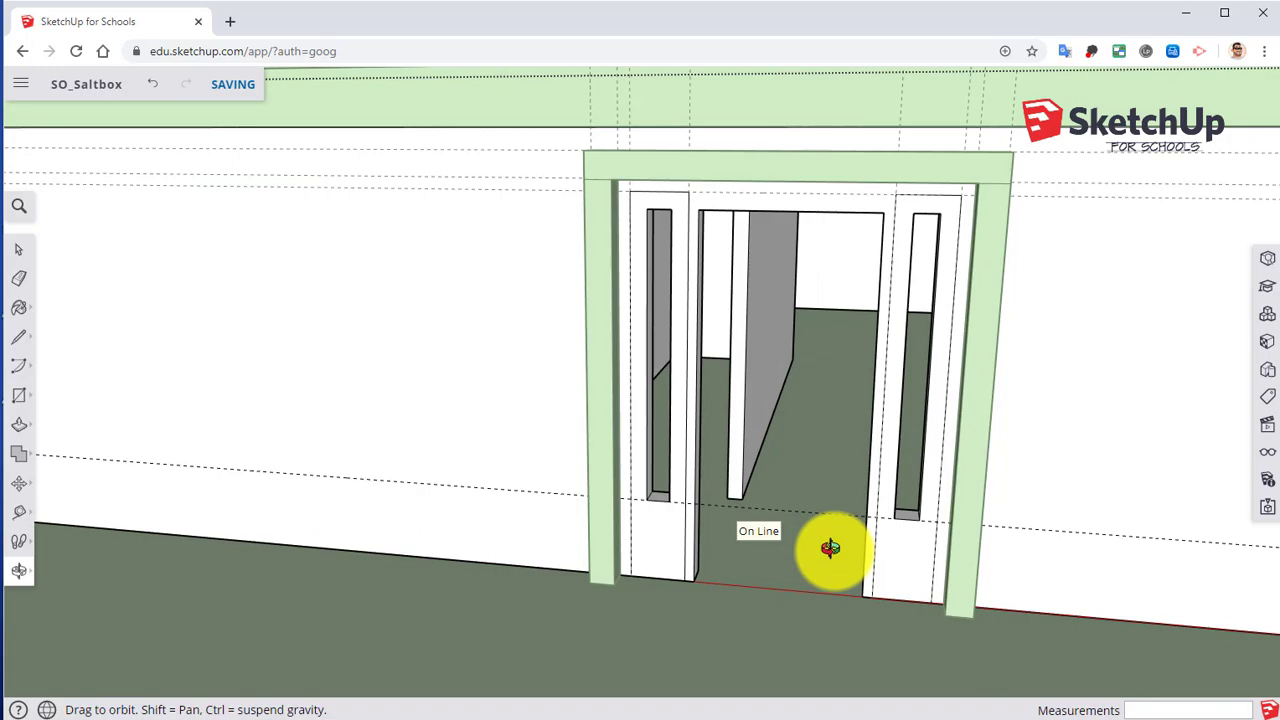
Draw short edges at both sidelight tops and a line across the door head, outlining a 3' 4" strip 2" below it
left_click(18, 337)
middle_click_drag(864, 285, 628, 258)
scroll(628, 258, "up", 3)
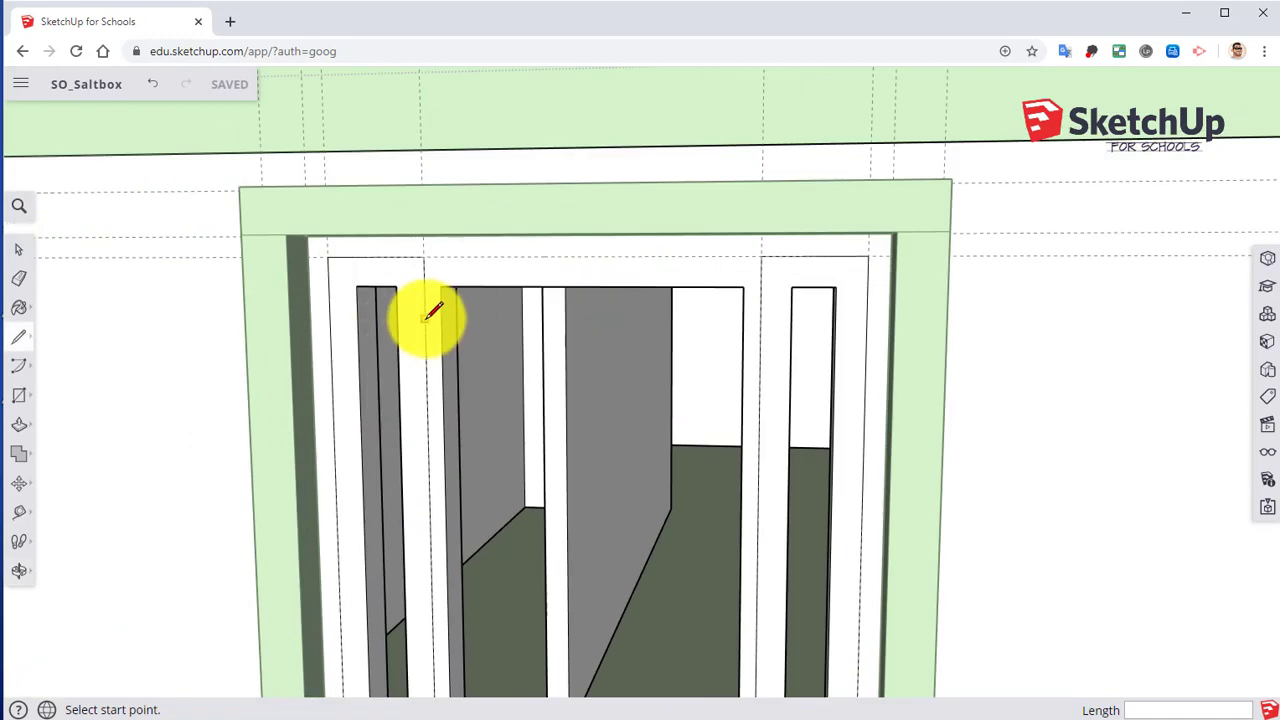
left_click(431, 288)
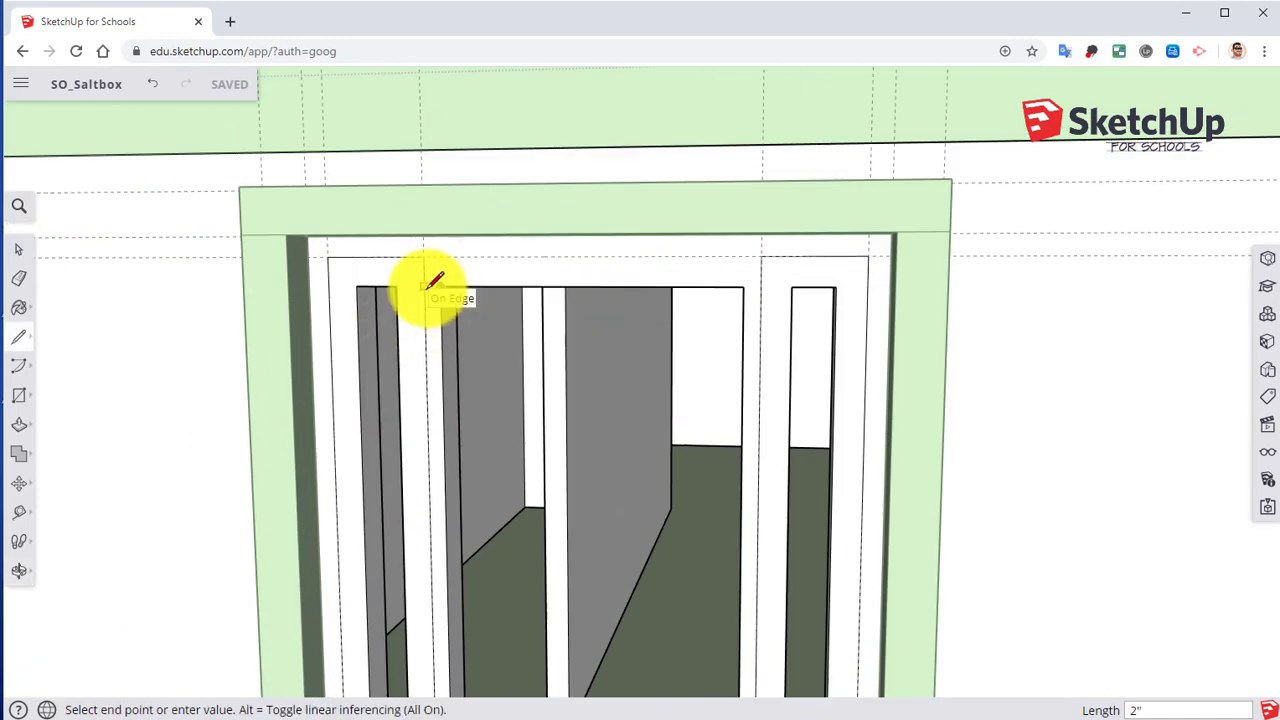
left_click(424, 287)
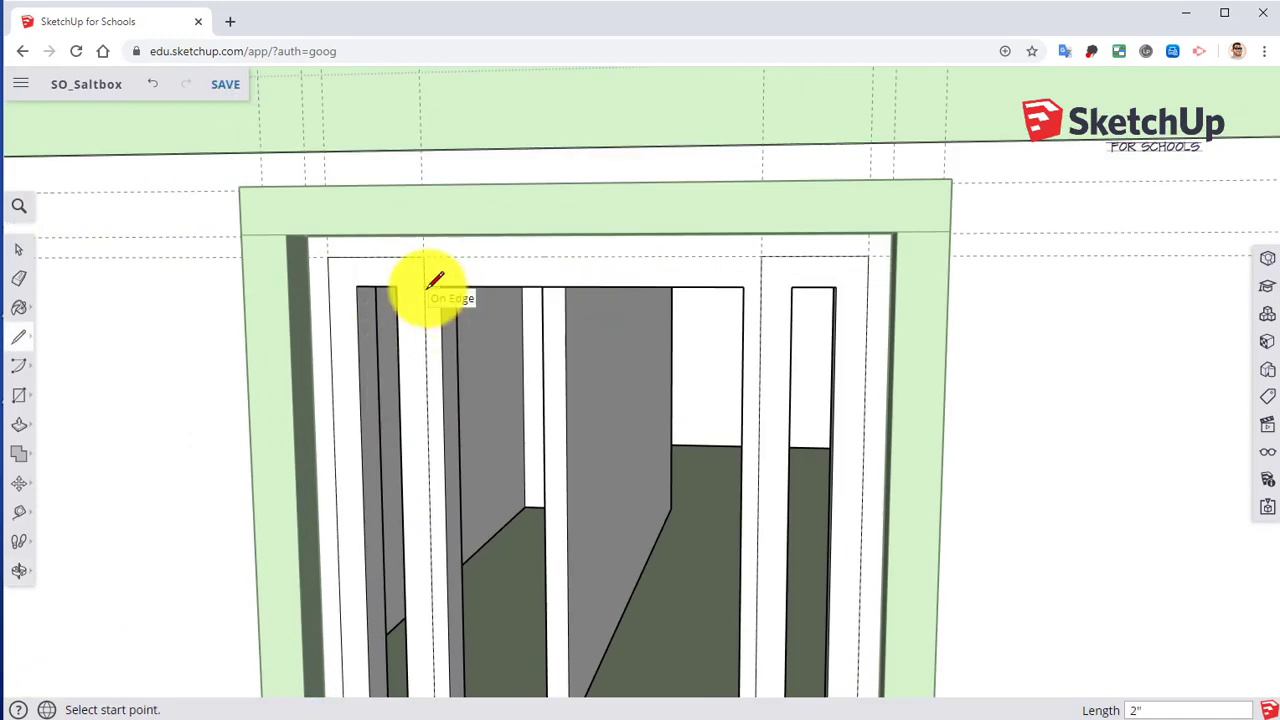
left_click(762, 288)
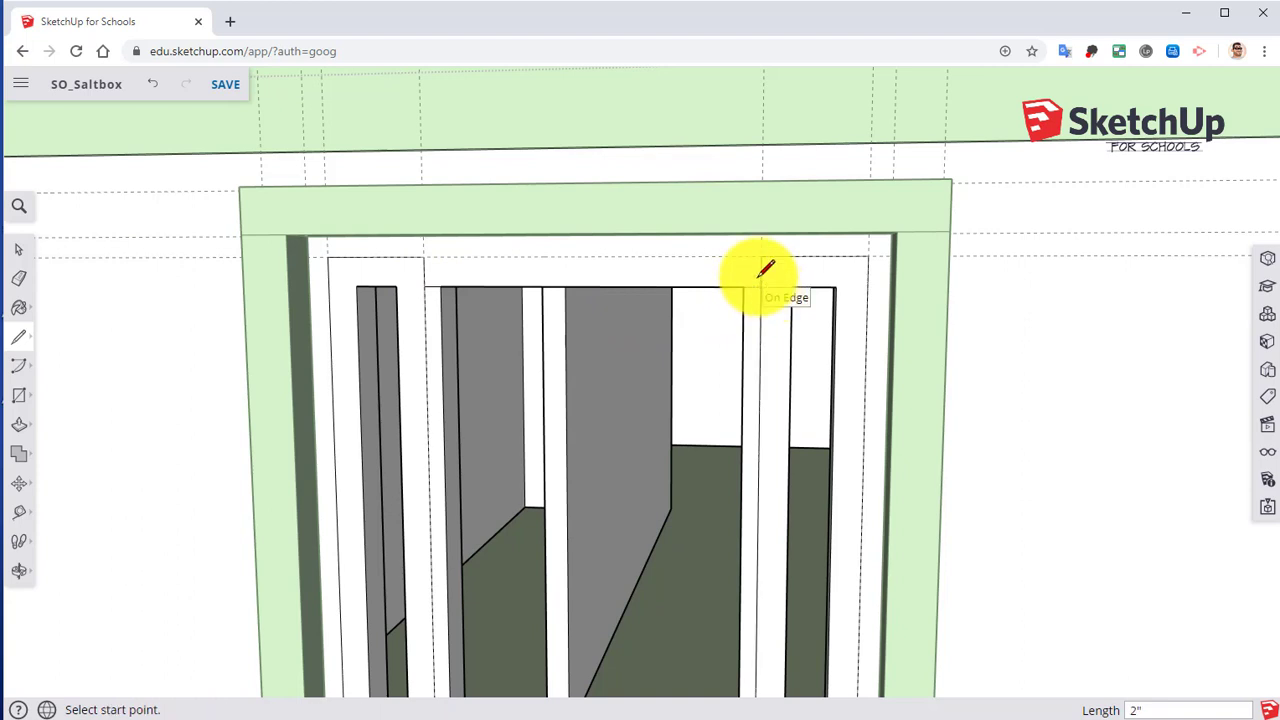
left_click(426, 257)
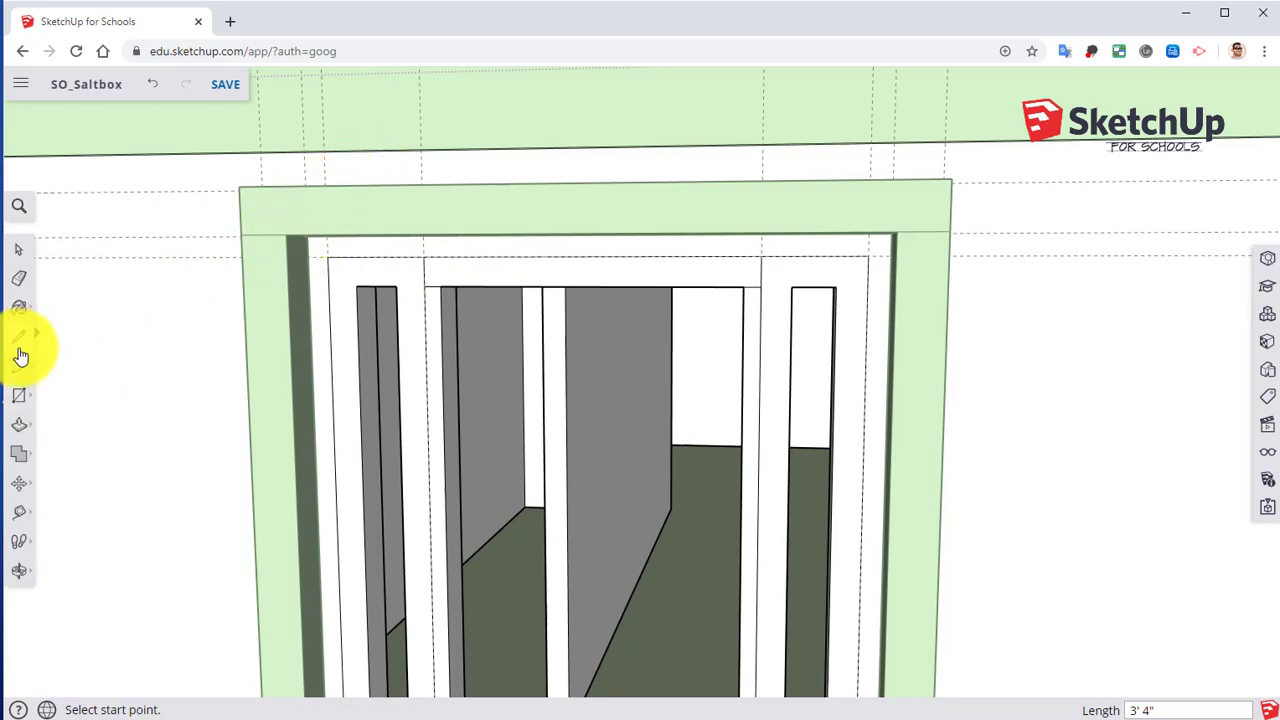
Draw a 2" header rectangle from the frame head's inner left corner to its inner right end
left_click(24, 400)
scroll(323, 280, "up", 4)
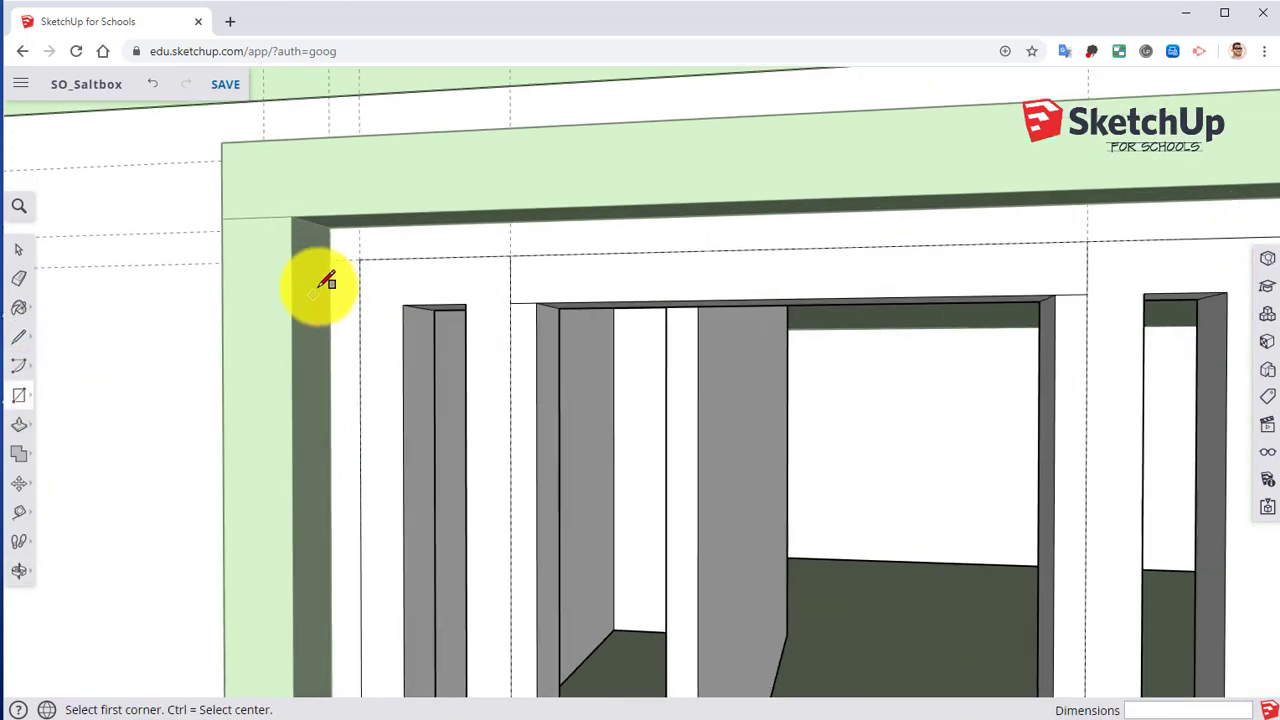
left_click(359, 258)
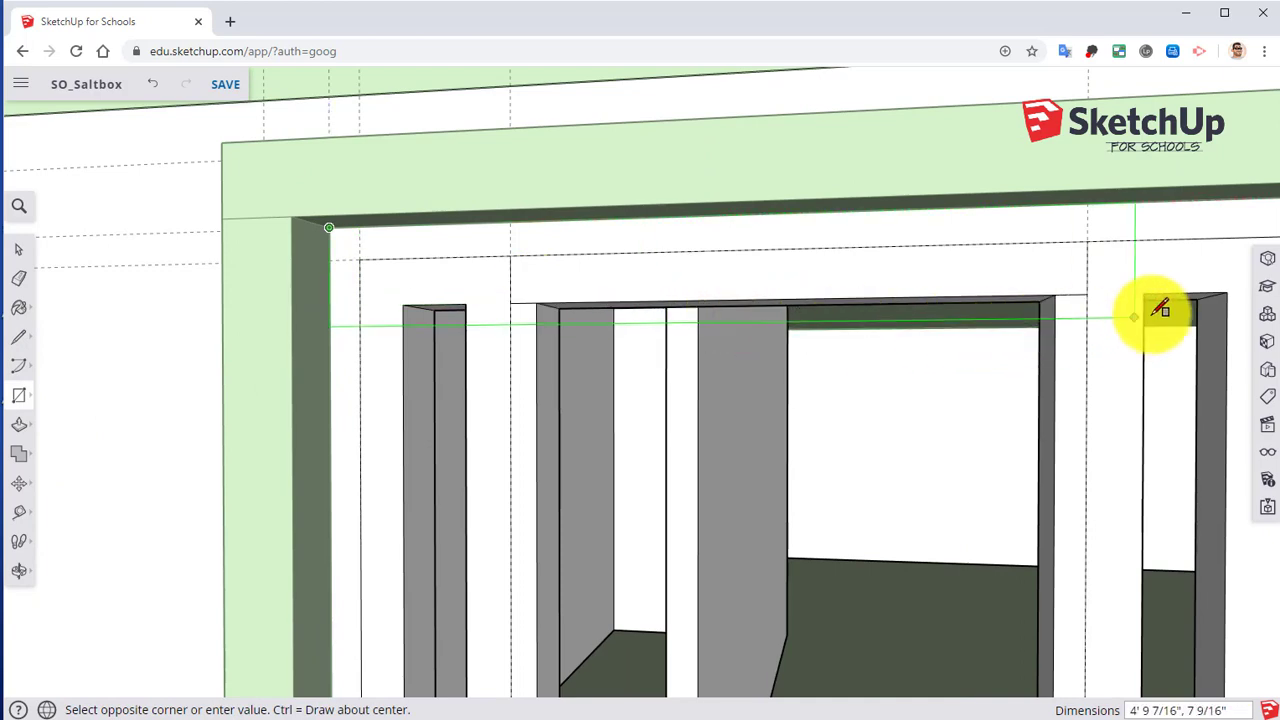
mouse_move(1151, 309)
middle_mouse_down()
mouse_move(862, 308)
mouse_move(929, 297)
mouse_move(1066, 331)
mouse_move(1235, 310)
mouse_move(823, 366)
mouse_move(823, 323)
middle_mouse_up()
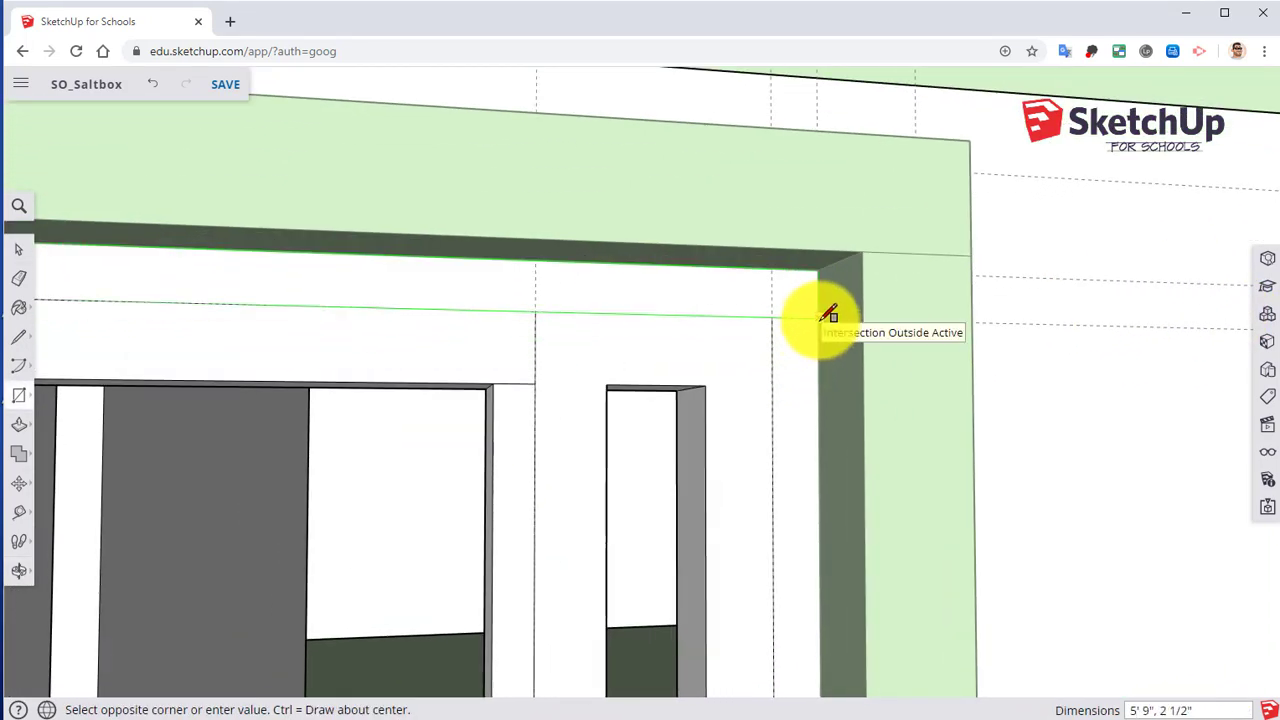
left_click(823, 315)
Orbit and zoom to inspect the new header strip and the frame's side faces
middle_click_drag(740, 408, 790, 360)
scroll(700, 414, "down", 3)
scroll(766, 420, "up", 2)
scroll(723, 429, "down", 1)
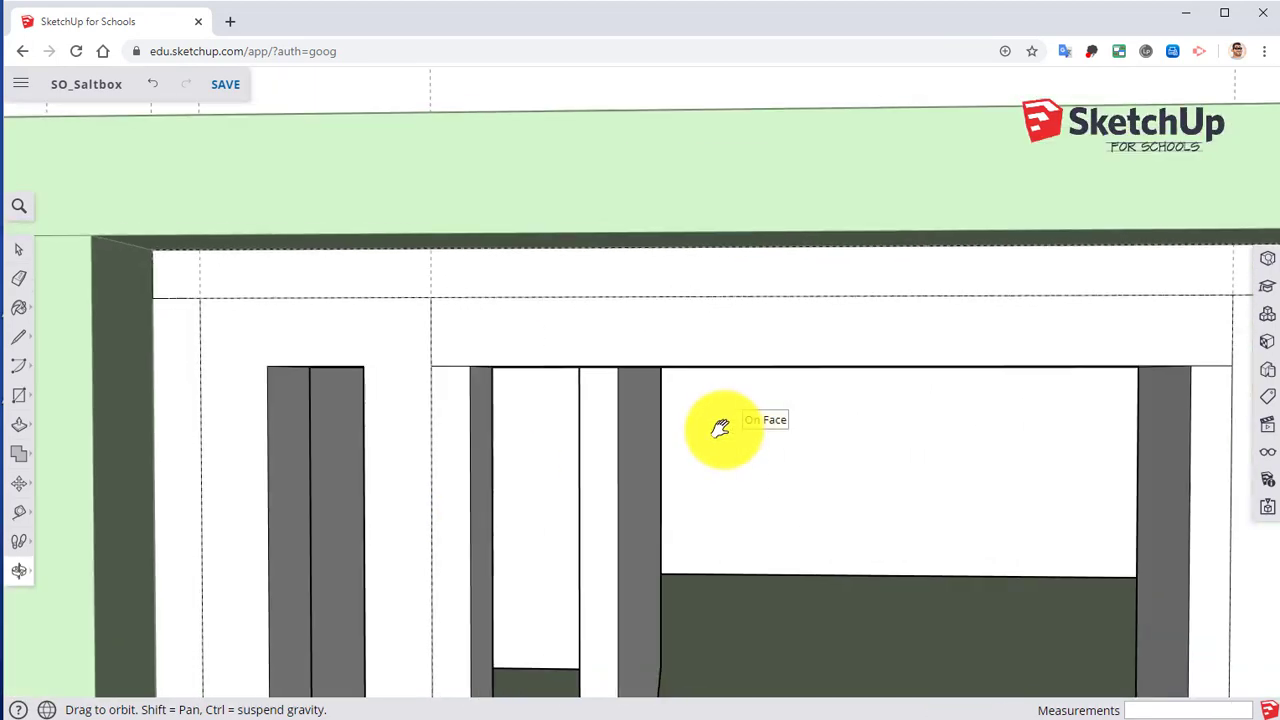
scroll(782, 422, "up", 3)
scroll(723, 420, "down", 3)
scroll(729, 420, "up", 1)
key("r")
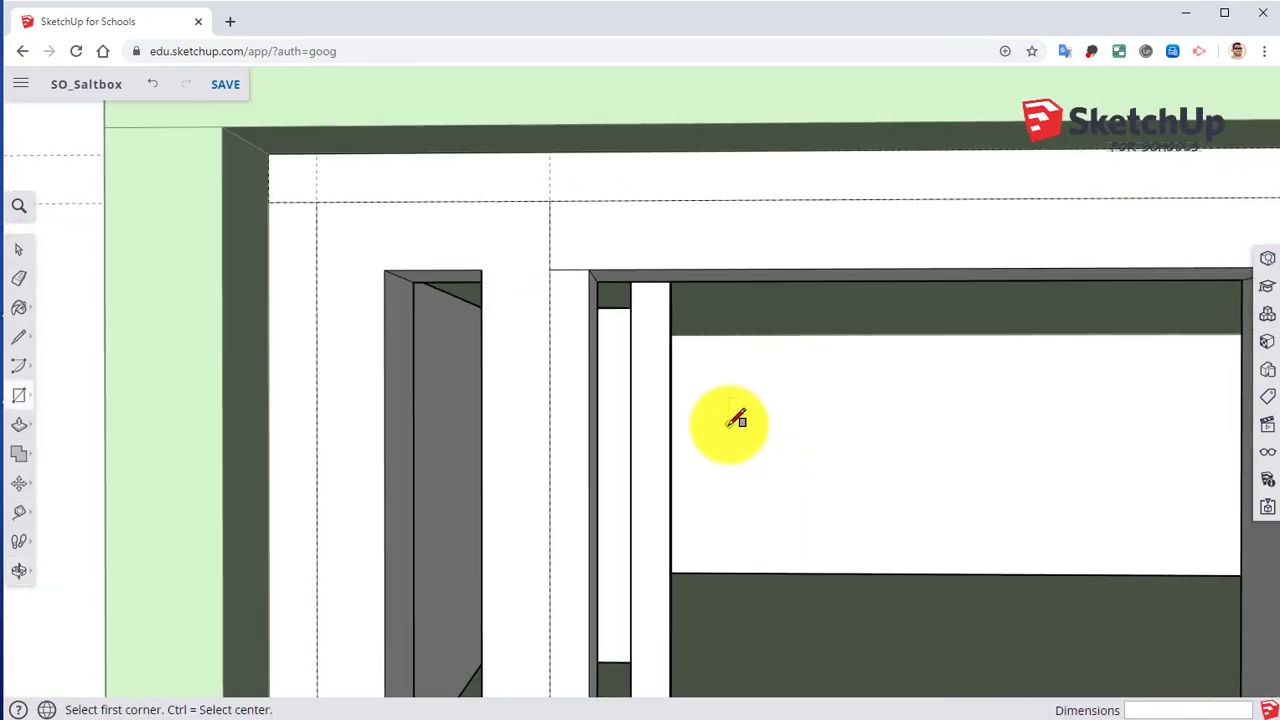
scroll(740, 410, "up", 2)
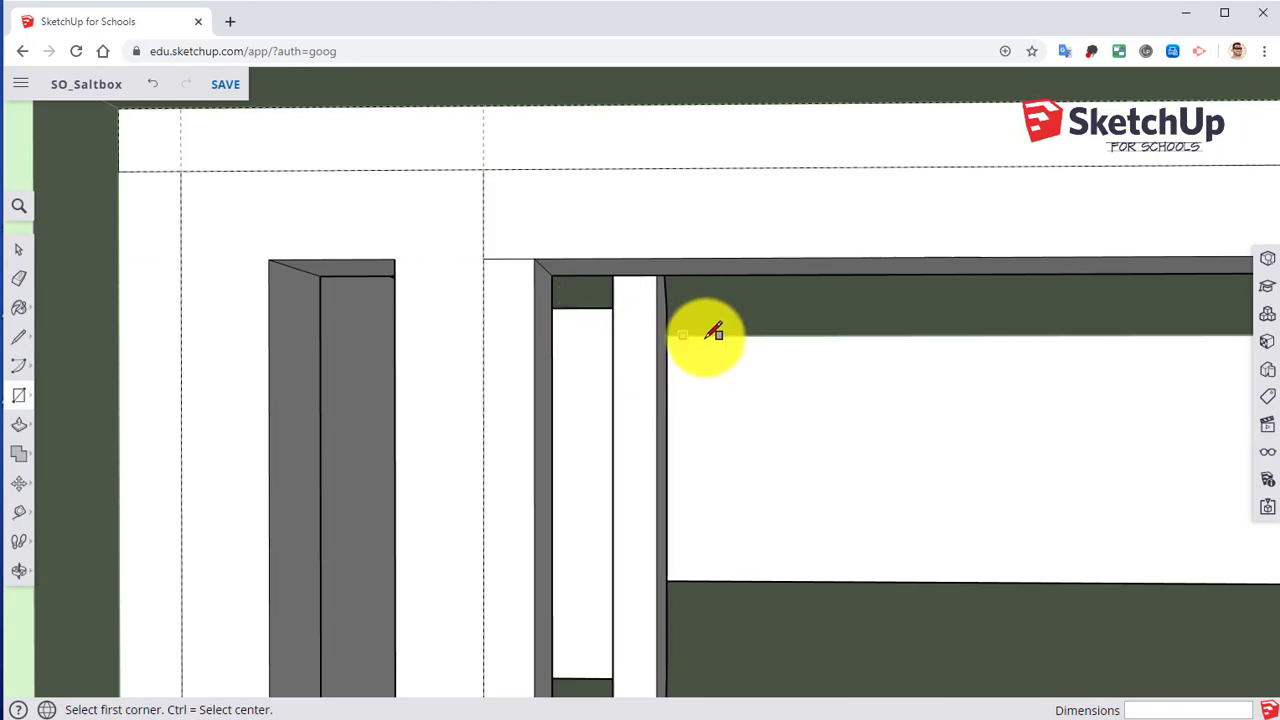
scroll(745, 400, "down", 3)
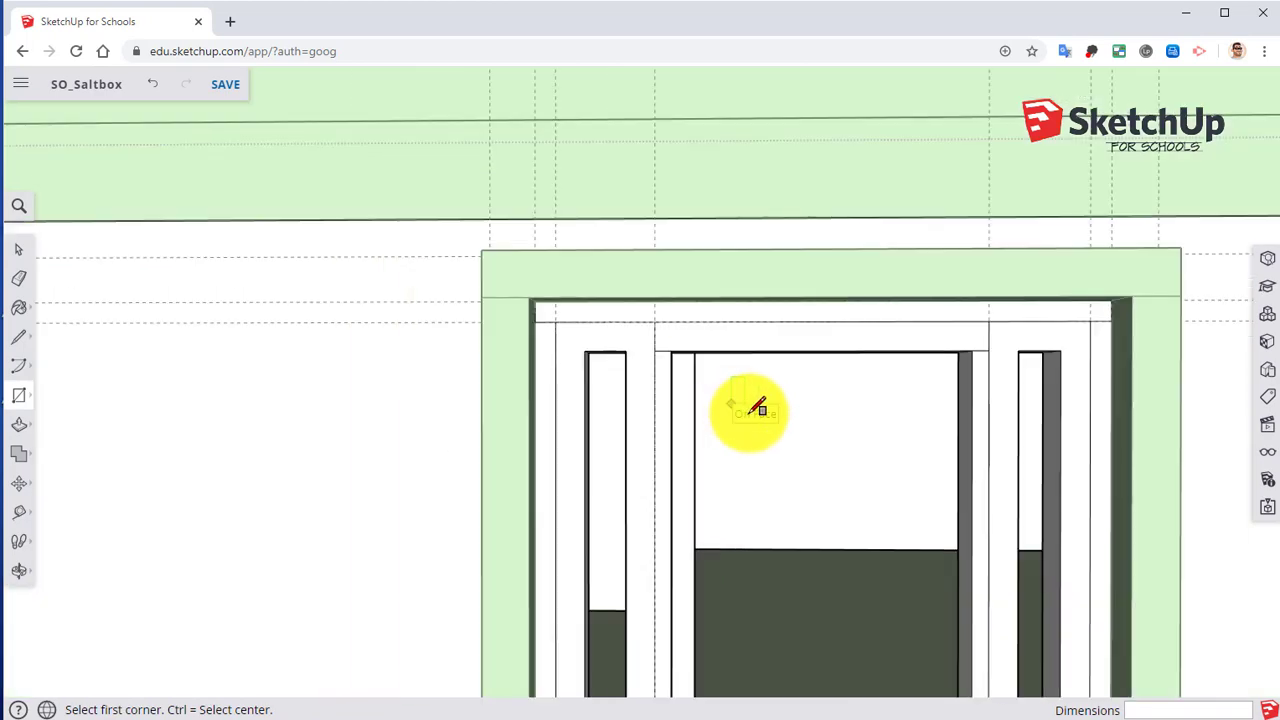
middle_click_drag(767, 413, 716, 390)
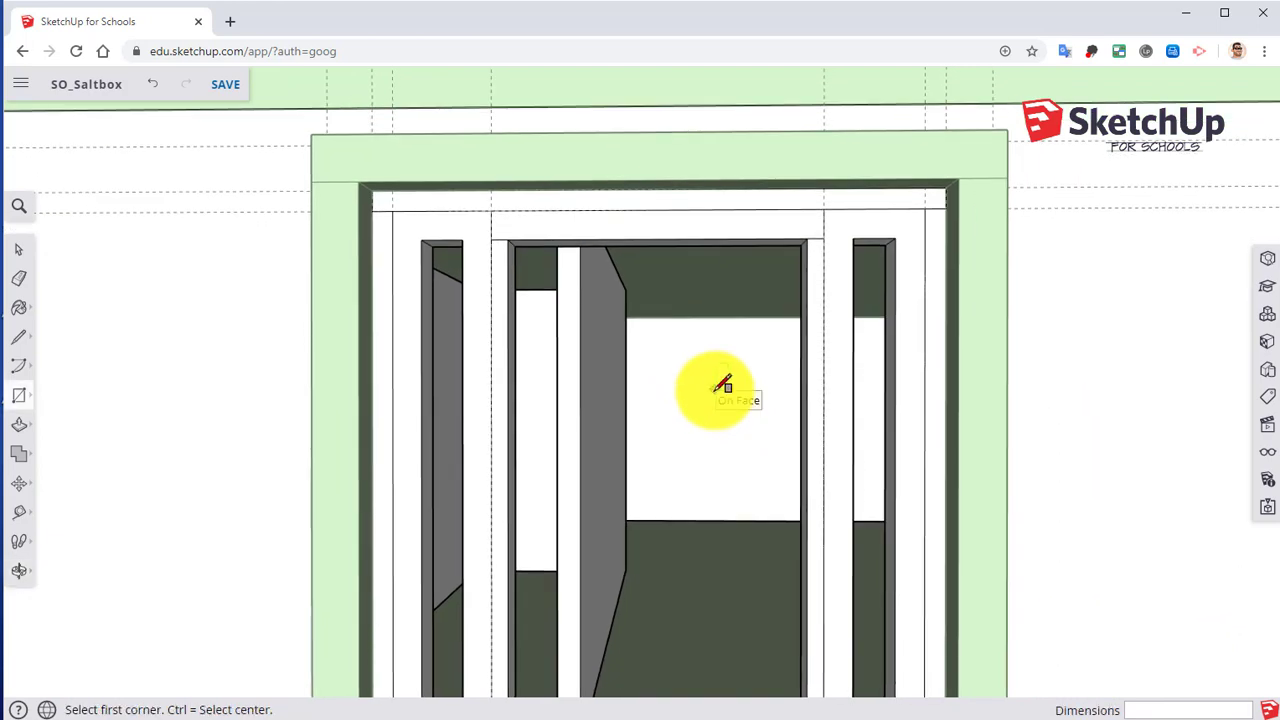
scroll(714, 392, "down", 2)
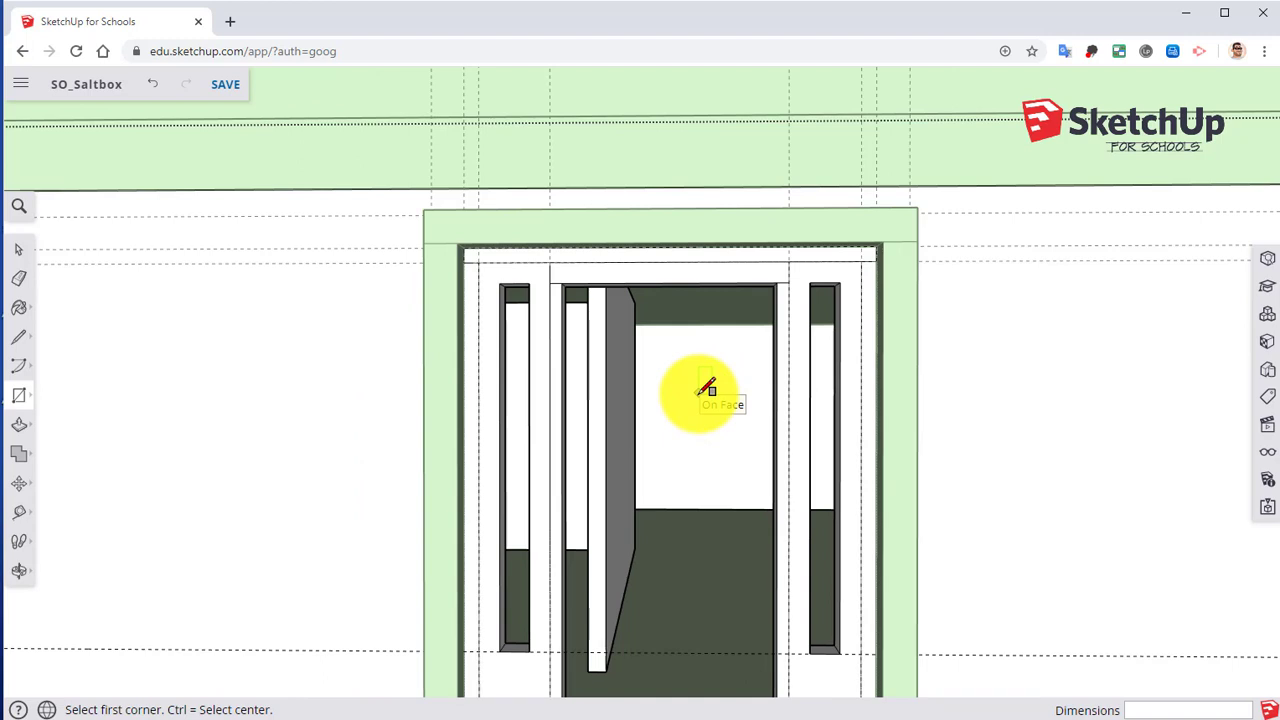
scroll(707, 390, "down", 2)
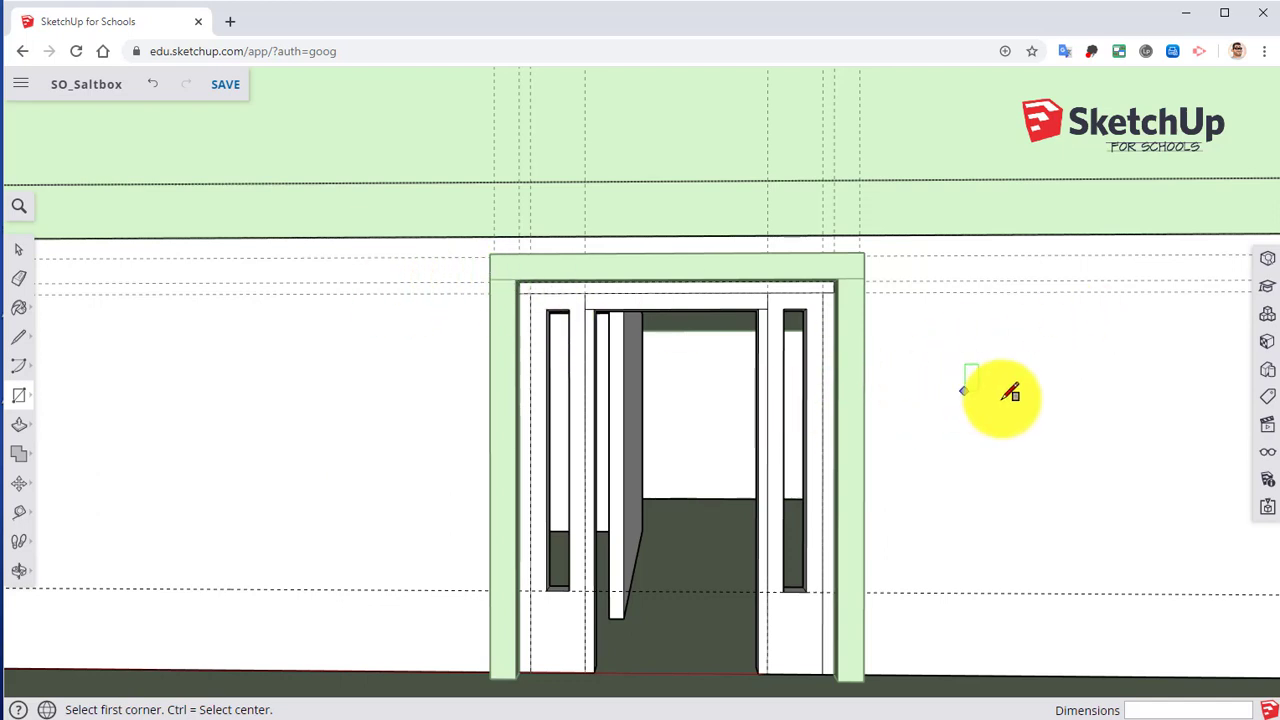
Remove all guide lines from the model in the display settings panel
left_click(1265, 458)
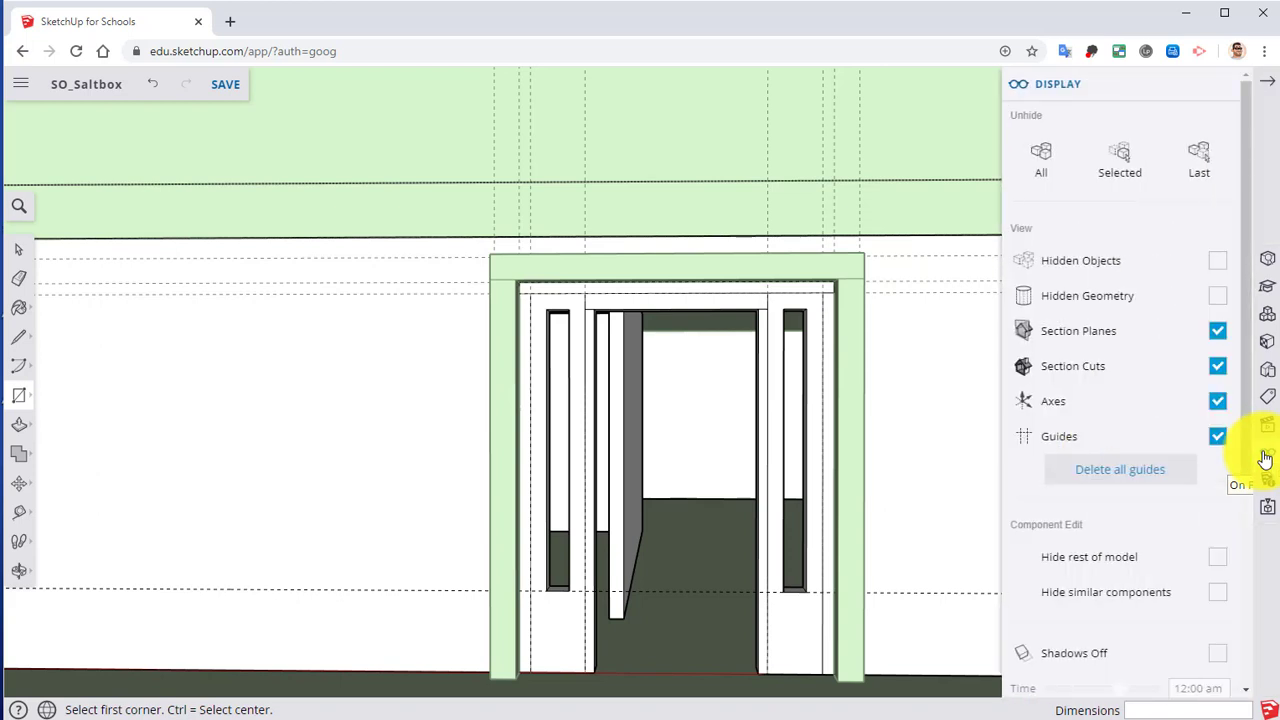
left_click(1124, 469)
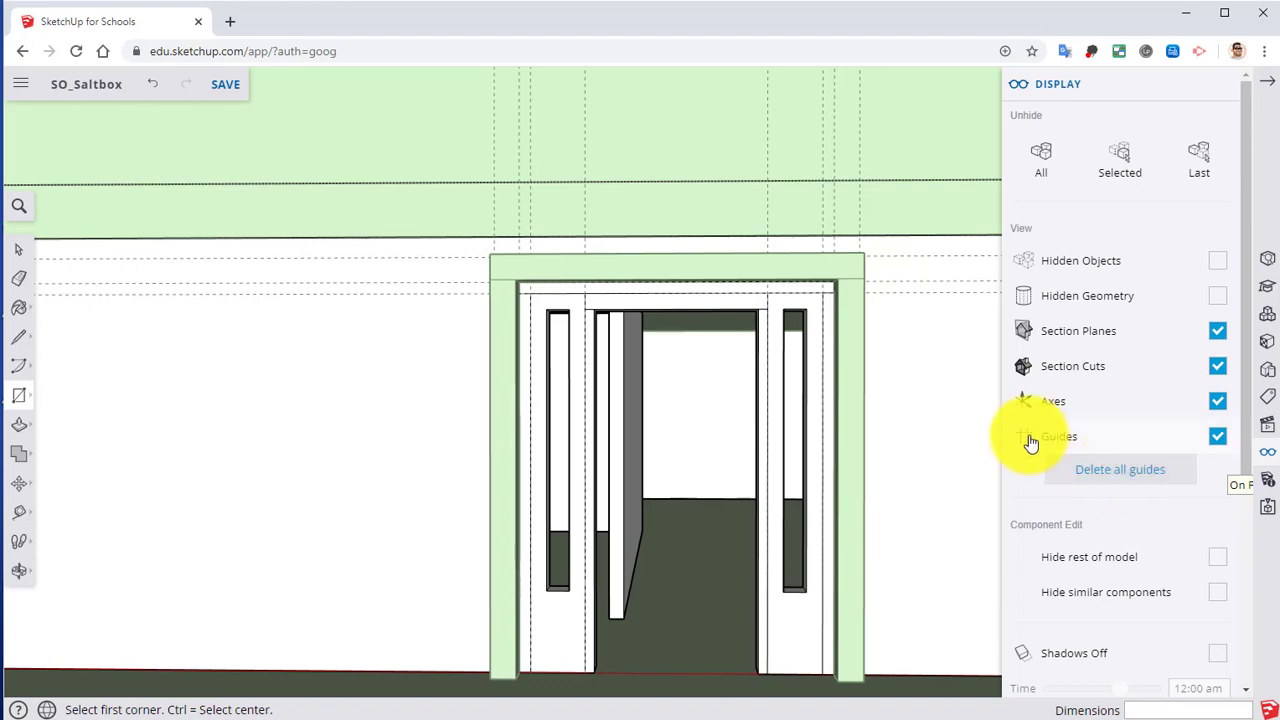
left_click(1227, 90)
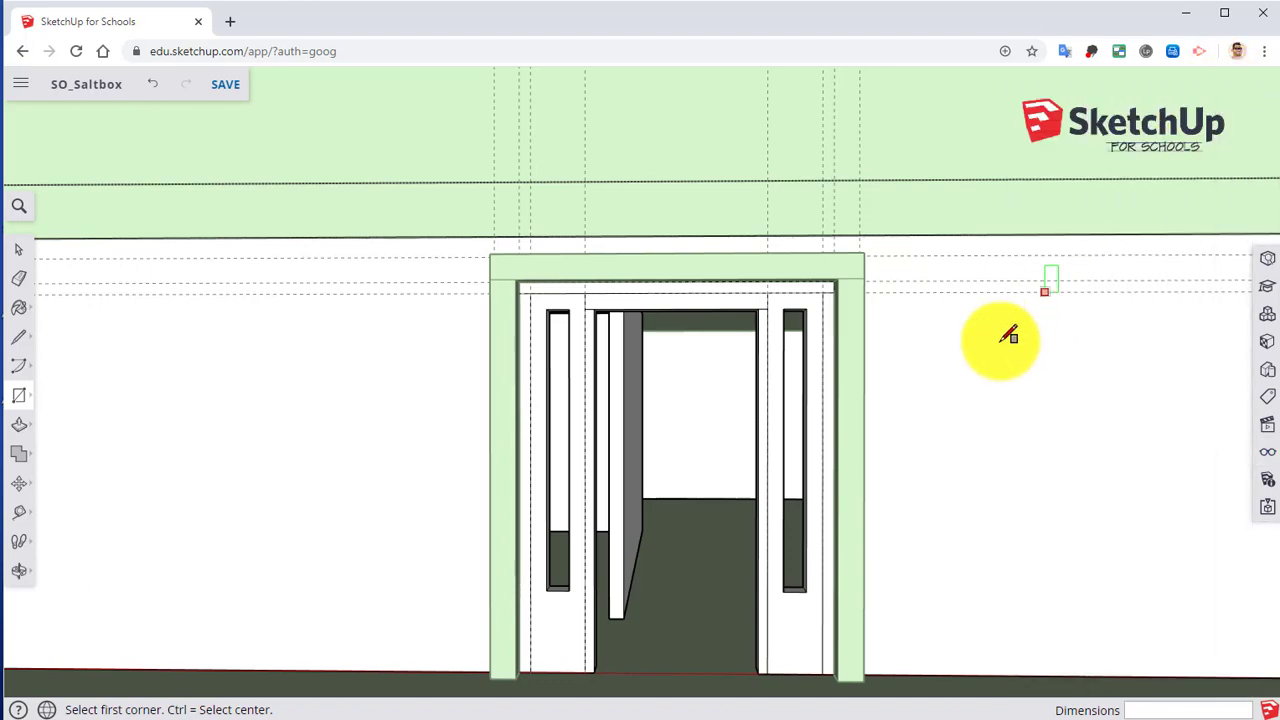
Close the house group and clear the selection of the house and entry
right_click(986, 355)
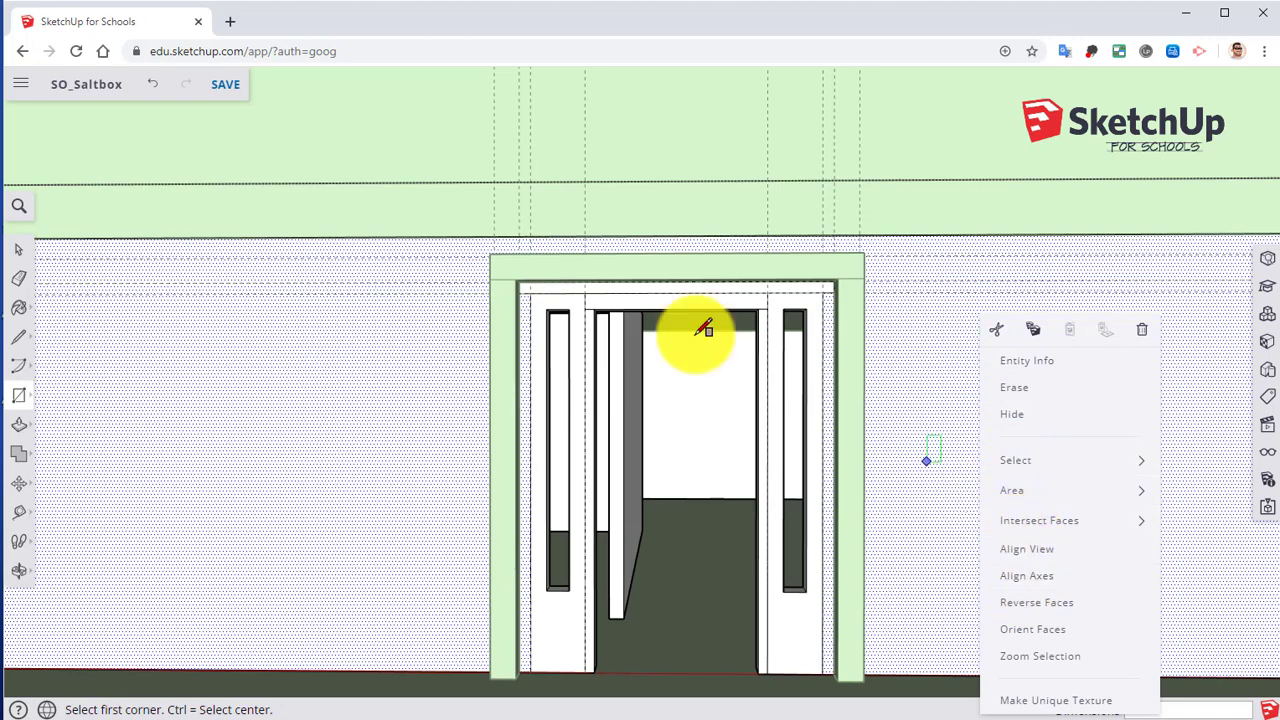
left_click(18, 249)
right_click(385, 379)
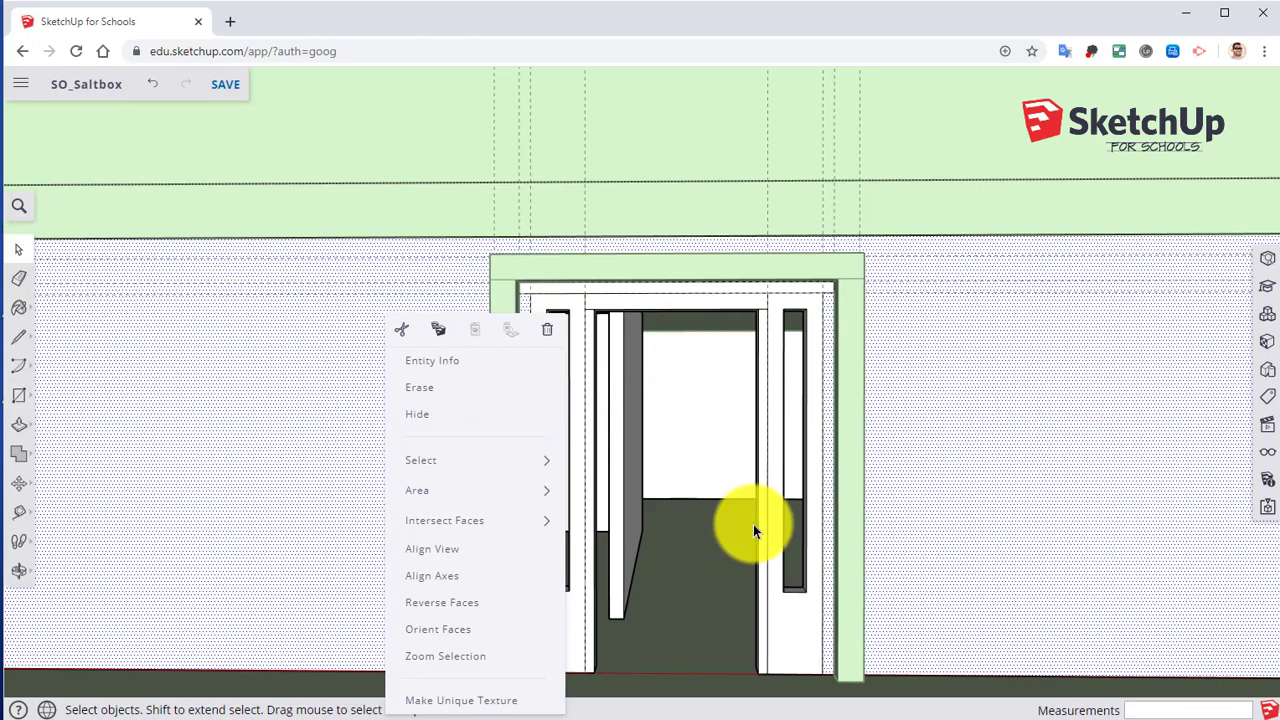
scroll(753, 523, "down", 5)
right_click(142, 258)
left_click(184, 302)
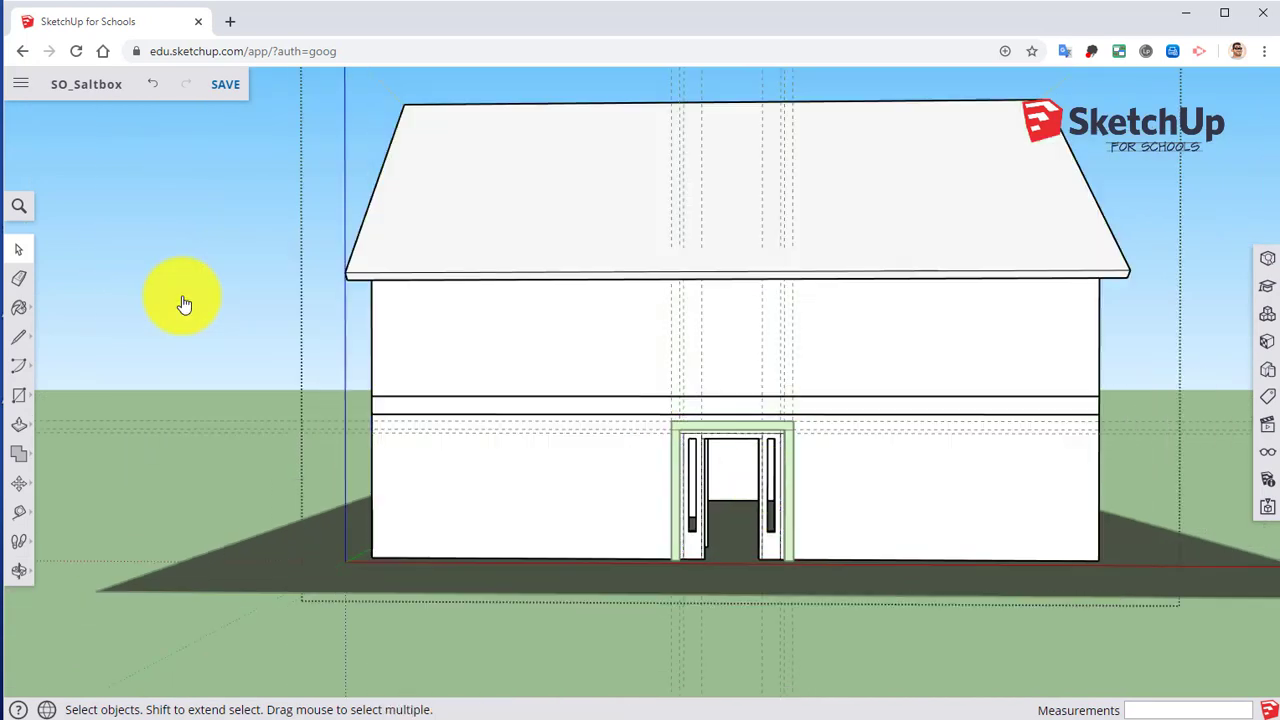
right_click(140, 356)
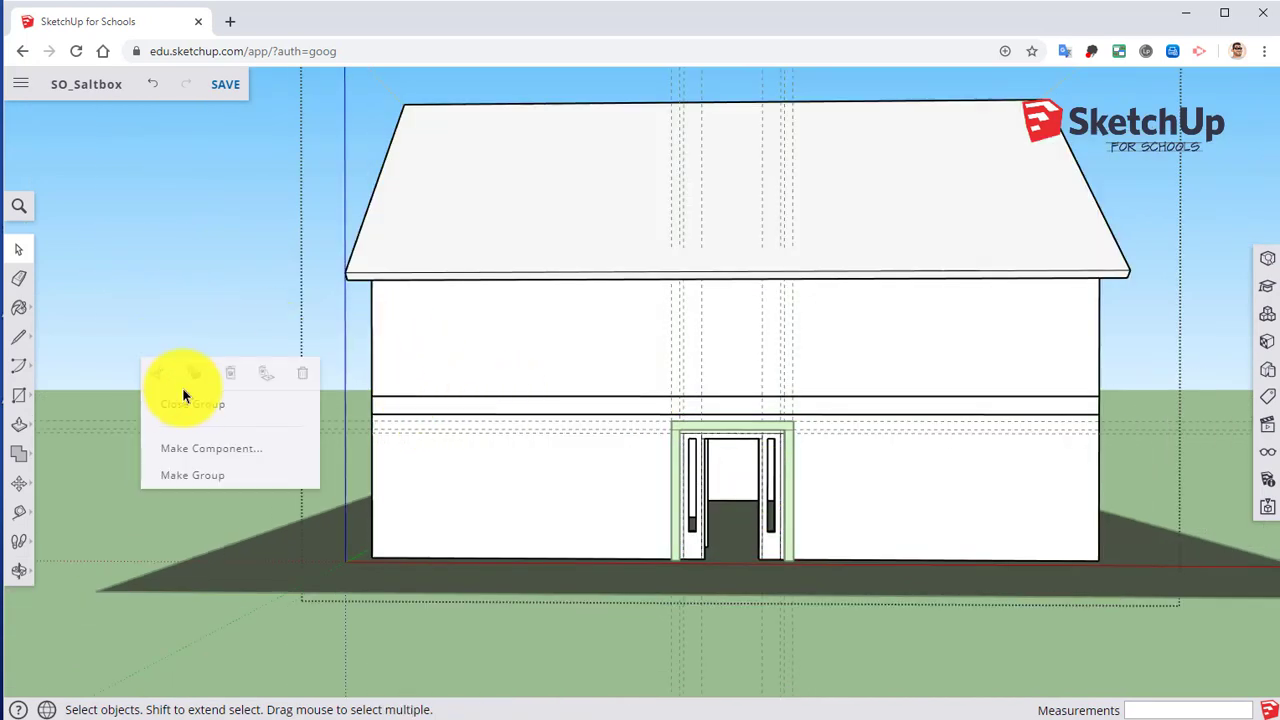
left_click(186, 408)
Erase the dashed guide lines above the door
left_click(19, 280)
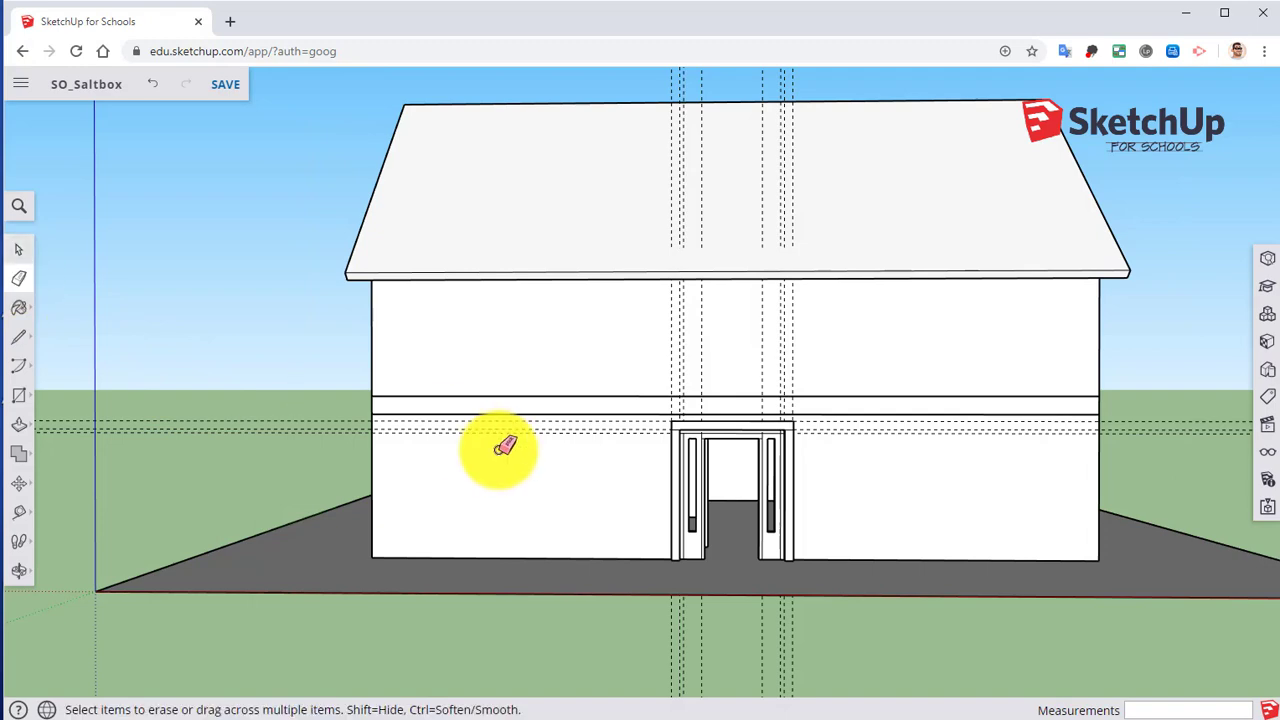
scroll(500, 449, "up", 3)
left_click_drag(744, 326, 958, 322)
scroll(870, 380, "up", 2)
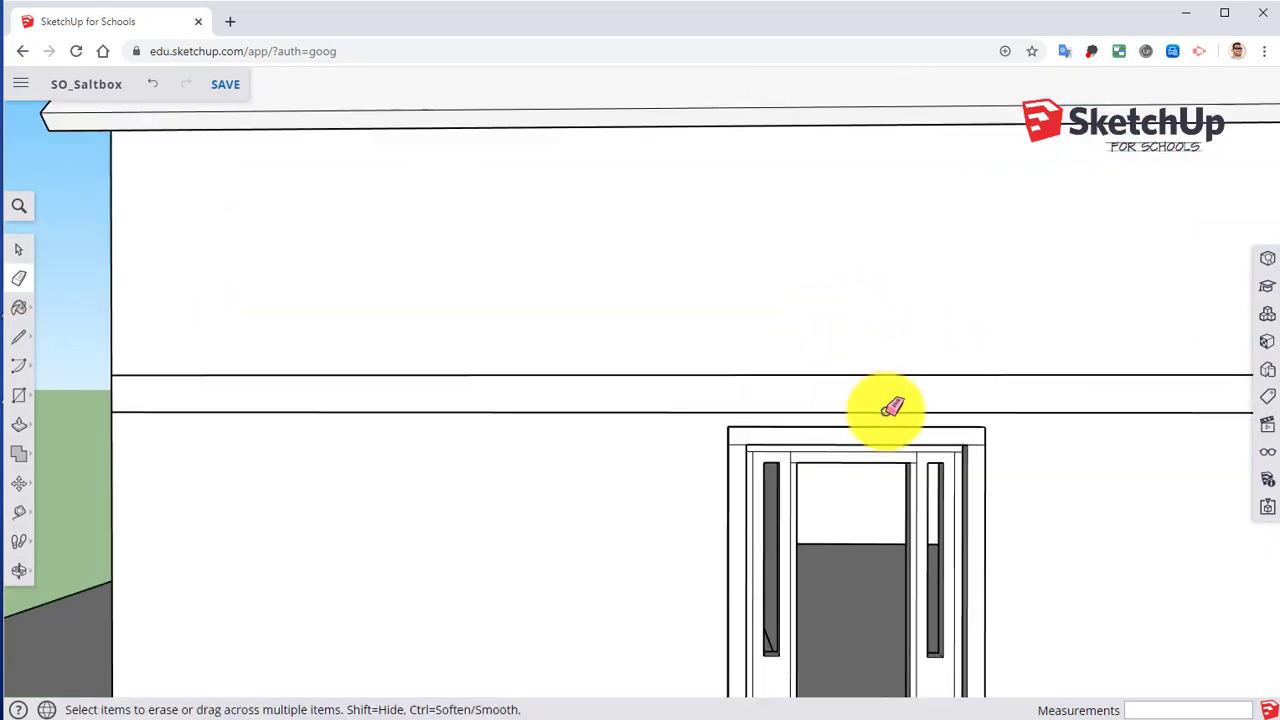
Orbit, pan and zoom around the doorway to confirm the guide lines are gone
mouse_move(886, 409)
middle_mouse_down()
mouse_move(869, 420)
mouse_move(648, 237)
mouse_move(543, 289)
mouse_move(543, 323)
mouse_move(697, 380)
mouse_move(768, 398)
mouse_move(871, 394)
middle_mouse_up()
key("e")
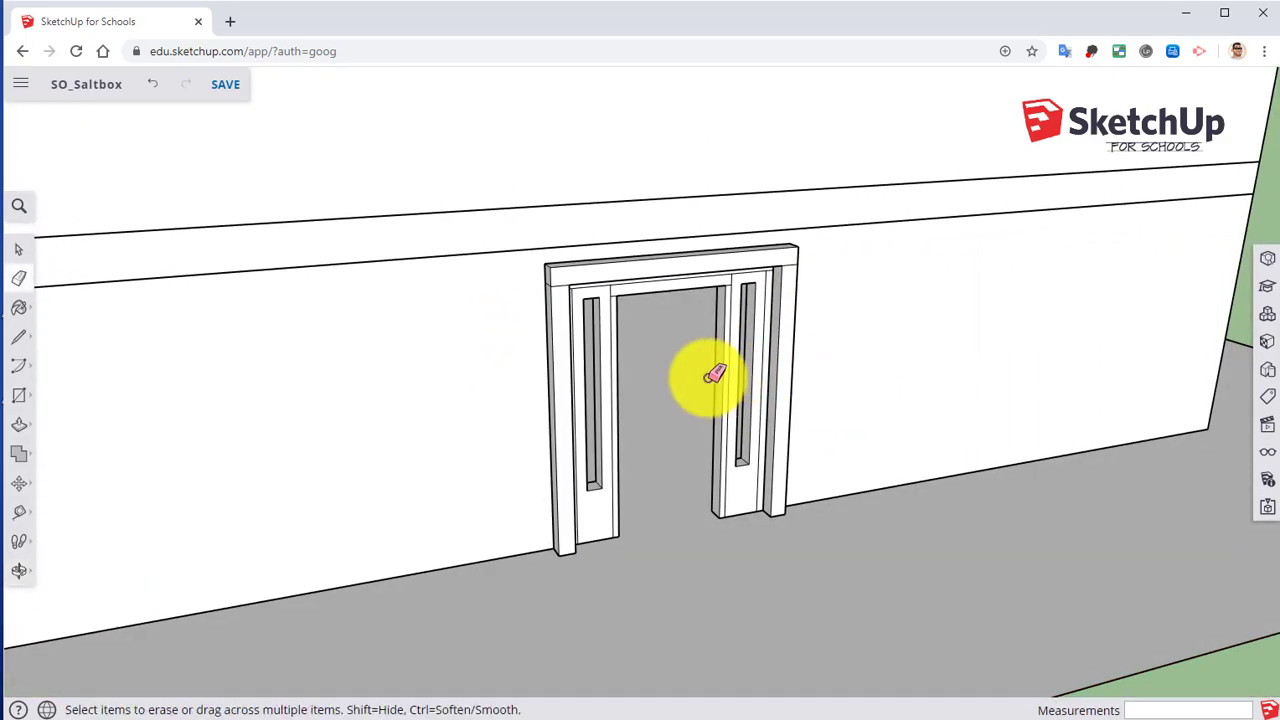
mouse_move(632, 350)
middle_mouse_down()
mouse_move(634, 297)
mouse_move(634, 326)
mouse_move(606, 331)
middle_mouse_up()
mouse_move(688, 352)
middle_mouse_down()
mouse_move(611, 366)
mouse_move(483, 354)
middle_mouse_up()
scroll(500, 352, "up", 3)
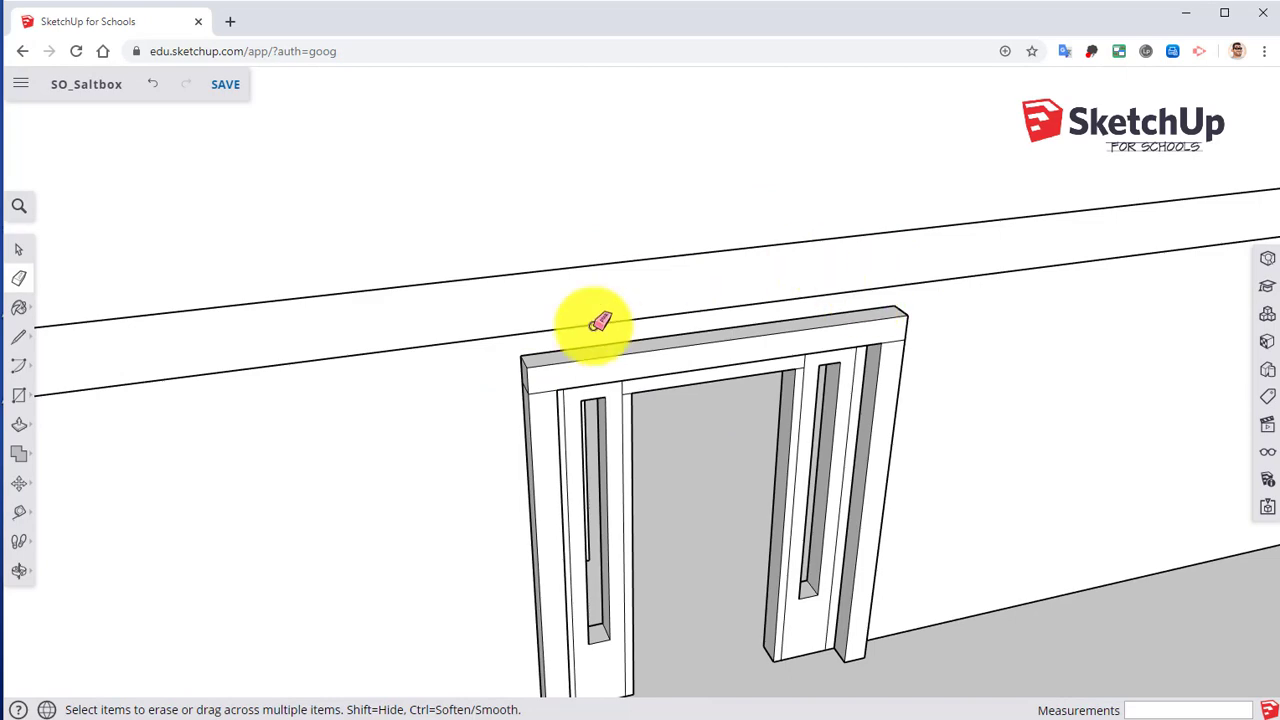
middle_click_drag(883, 318, 606, 274)
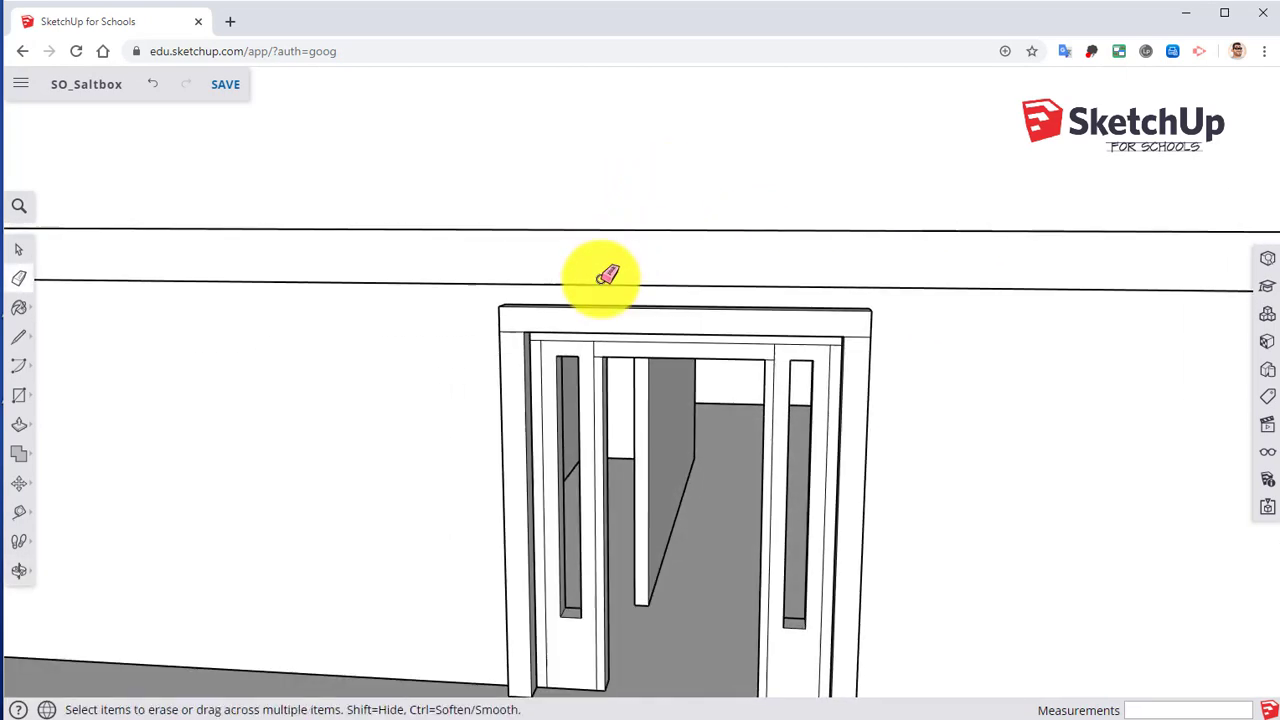
scroll(571, 317, "down", 2)
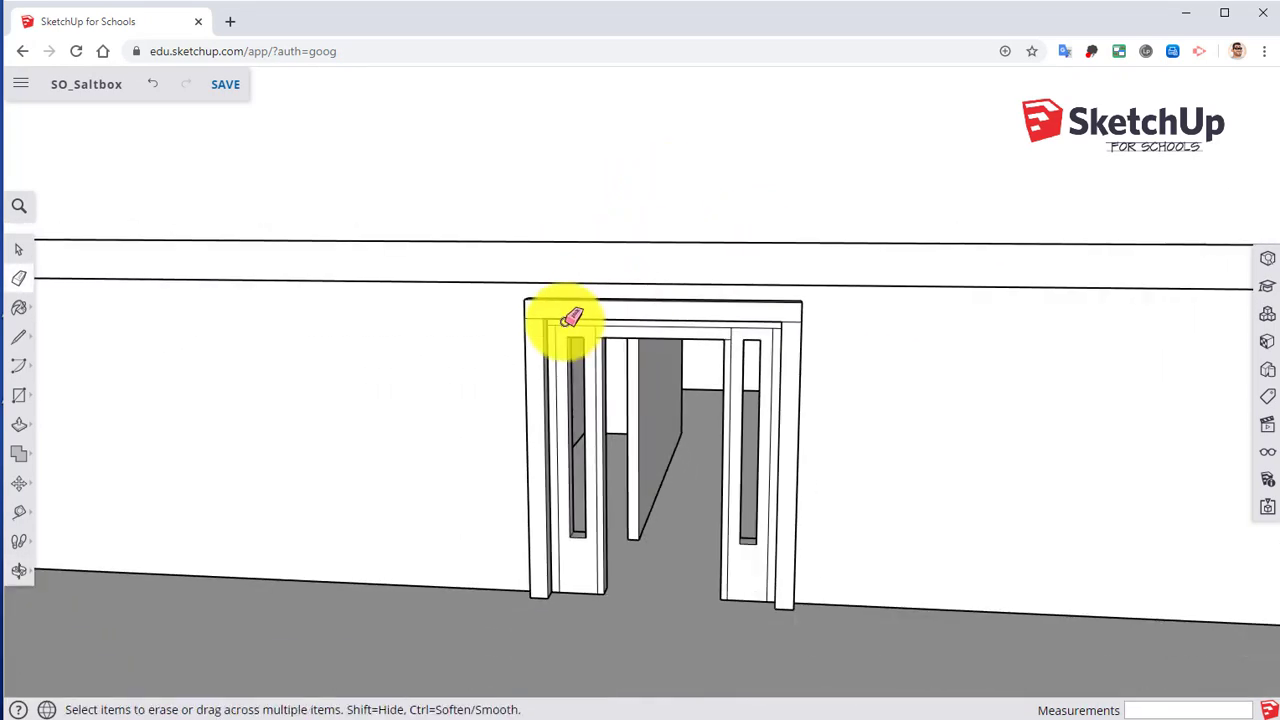
scroll(529, 300, "down", 3)
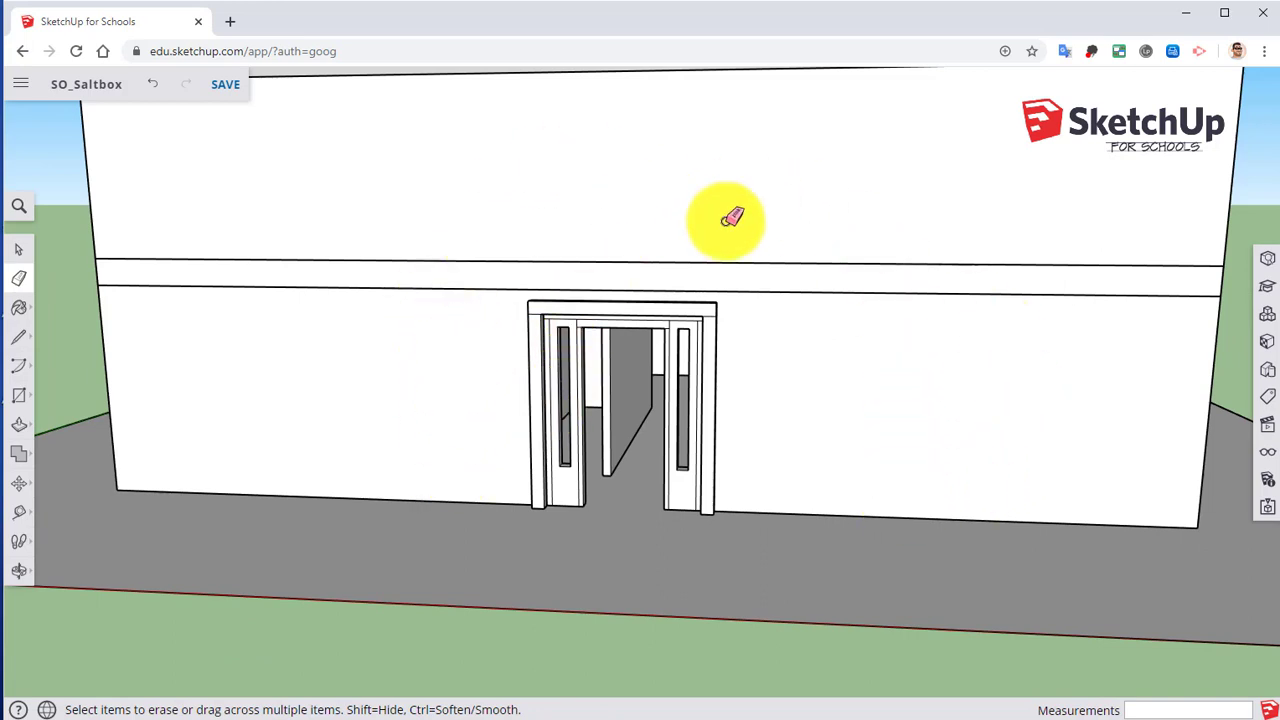
mouse_move(503, 251)
middle_mouse_down()
mouse_move(640, 336)
mouse_move(651, 277)
middle_mouse_up()
scroll(646, 323, "up", 5)
mouse_move(646, 357)
middle_mouse_down("shift")
mouse_move(613, 316)
mouse_move(645, 321)
mouse_move(531, 306)
mouse_move(514, 329)
middle_mouse_up("shift")
scroll(613, 316, "up", 3)
scroll(600, 289, "down", 3)
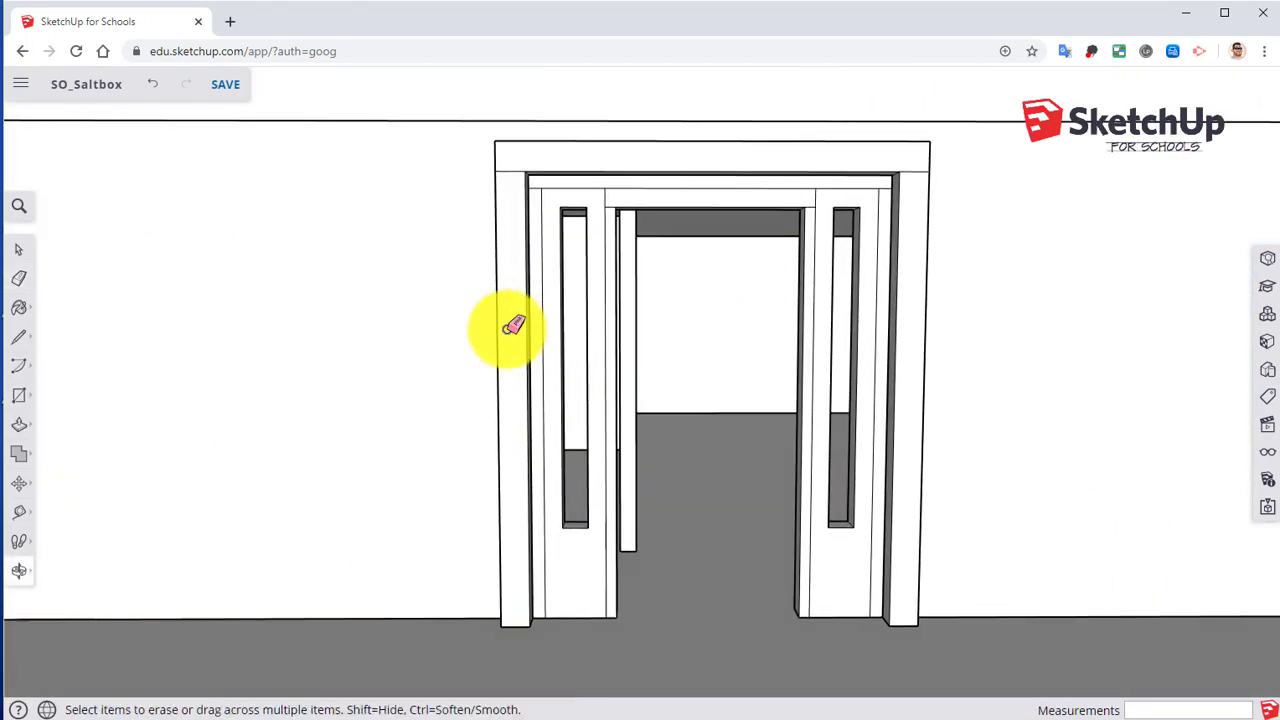
Dimension the left entry trim and sidelight base widths: 5 1/2", 2", 1' and 2"
left_click(21, 518)
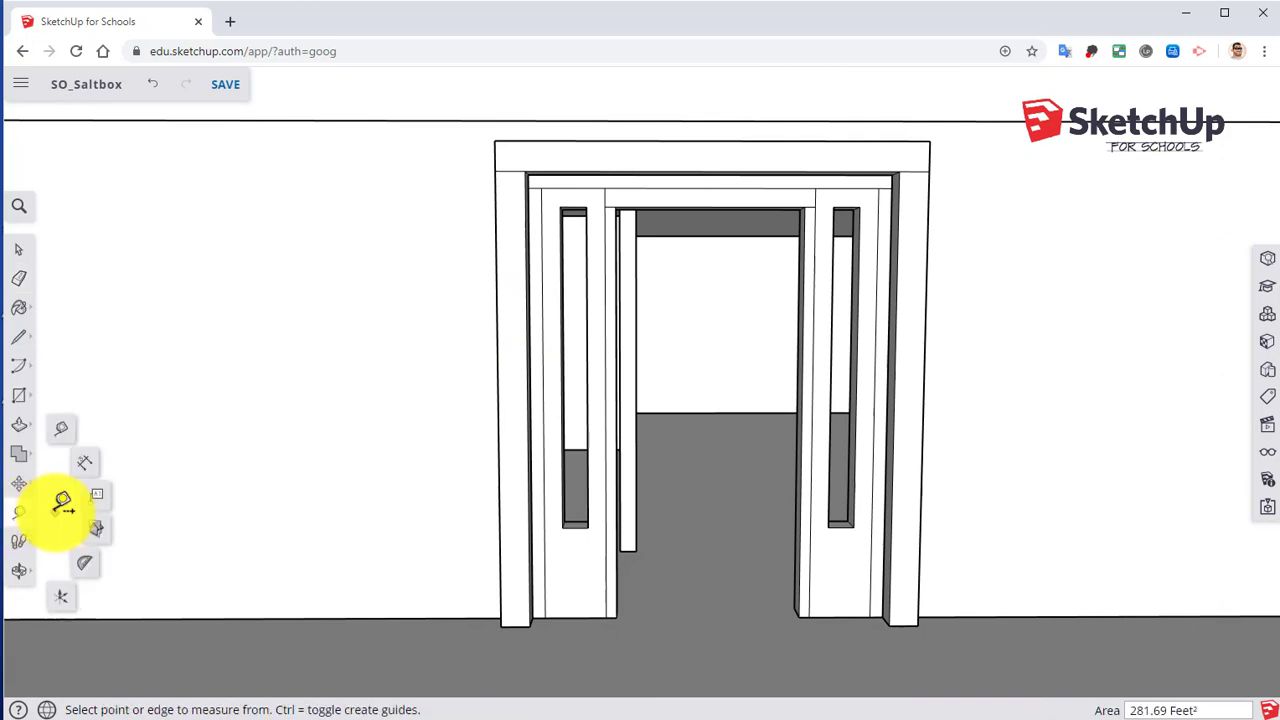
left_click(87, 460)
scroll(569, 626, "up", 3)
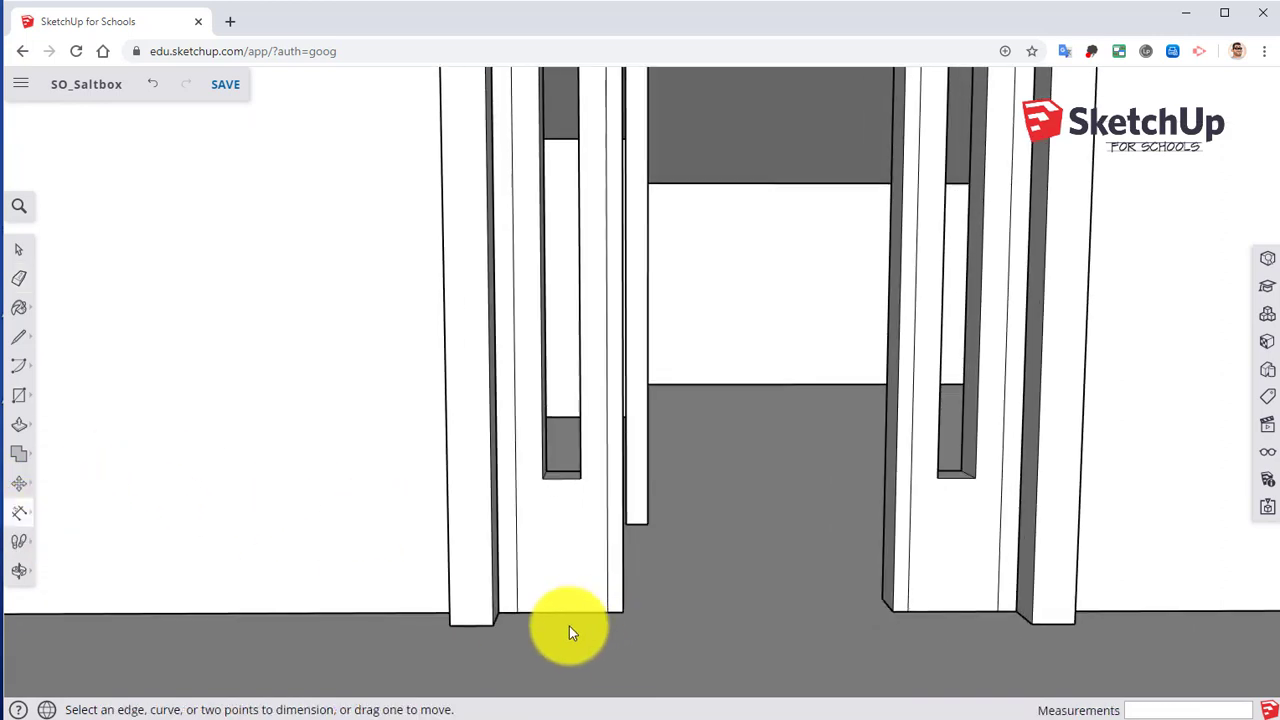
left_click(451, 618)
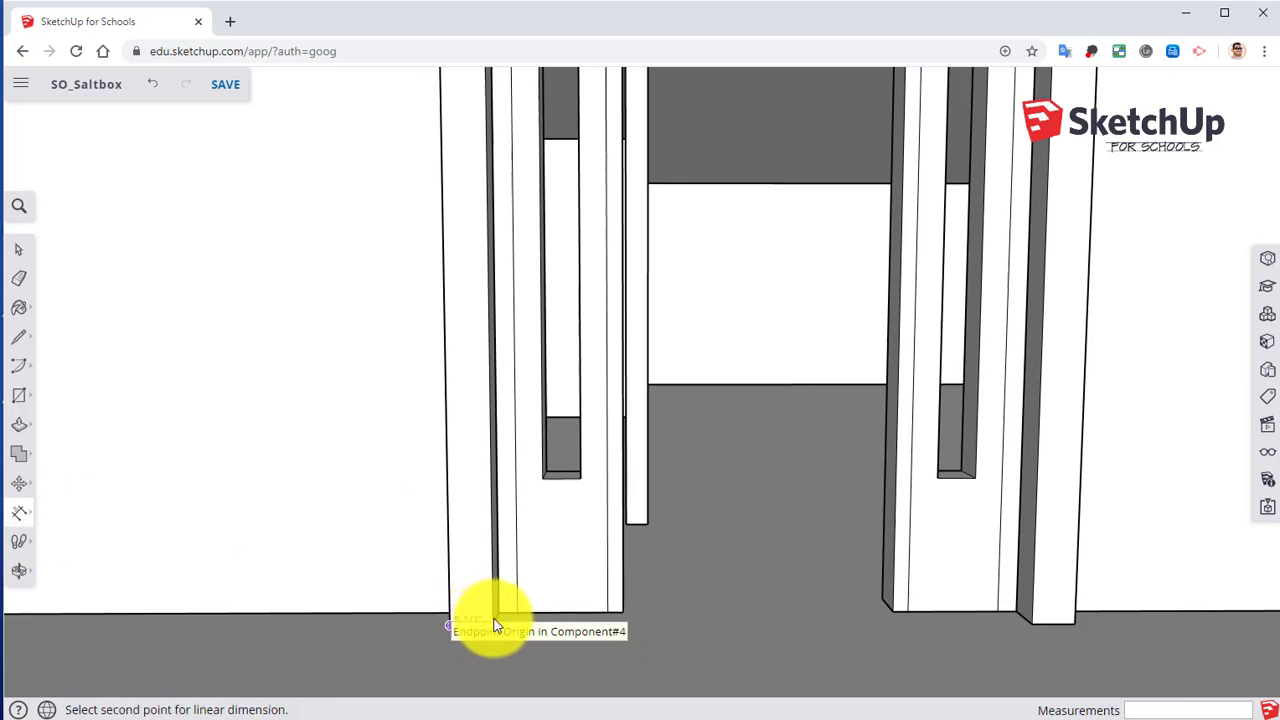
left_click(497, 583)
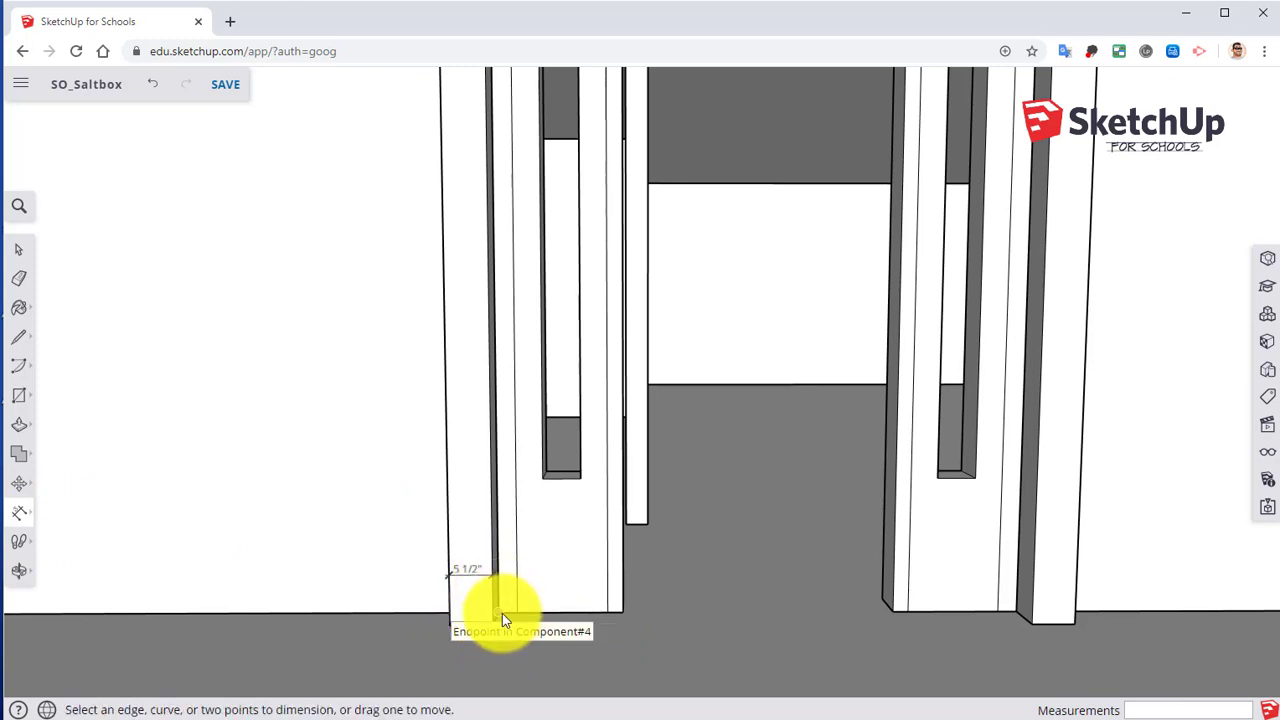
left_click(502, 613)
left_click(513, 612)
left_click(516, 604)
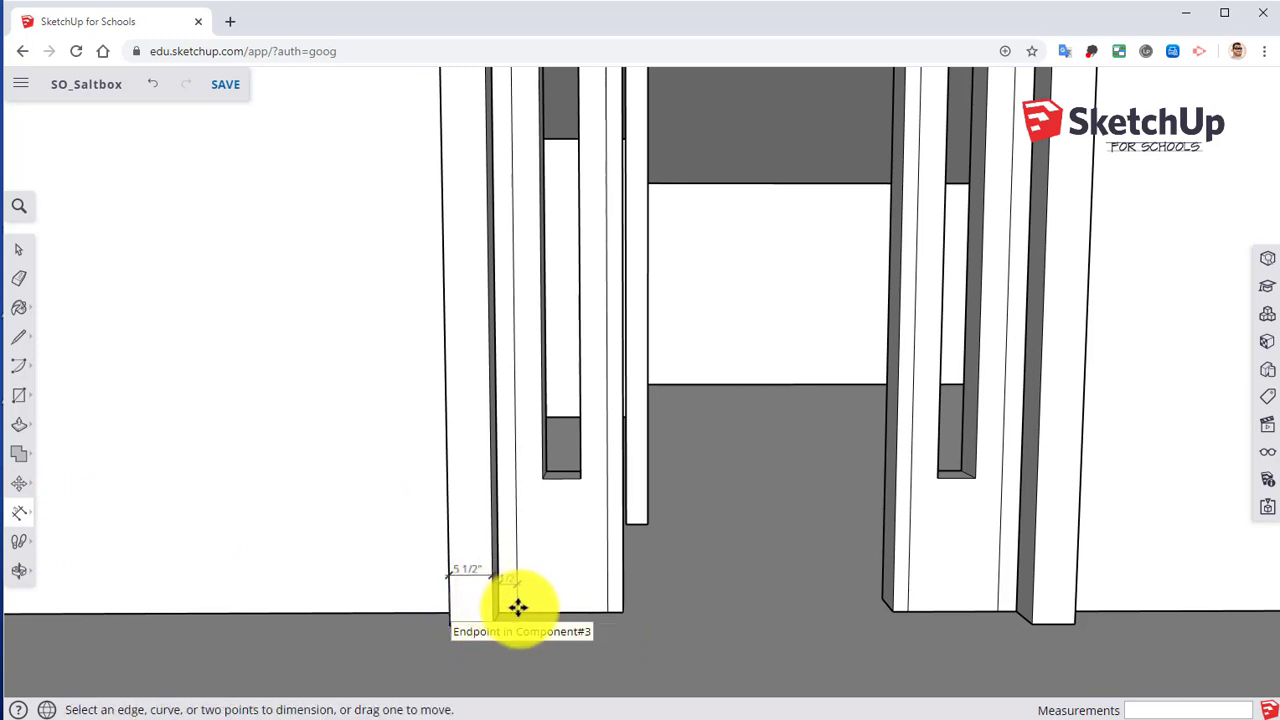
left_click(604, 581)
left_click(612, 609)
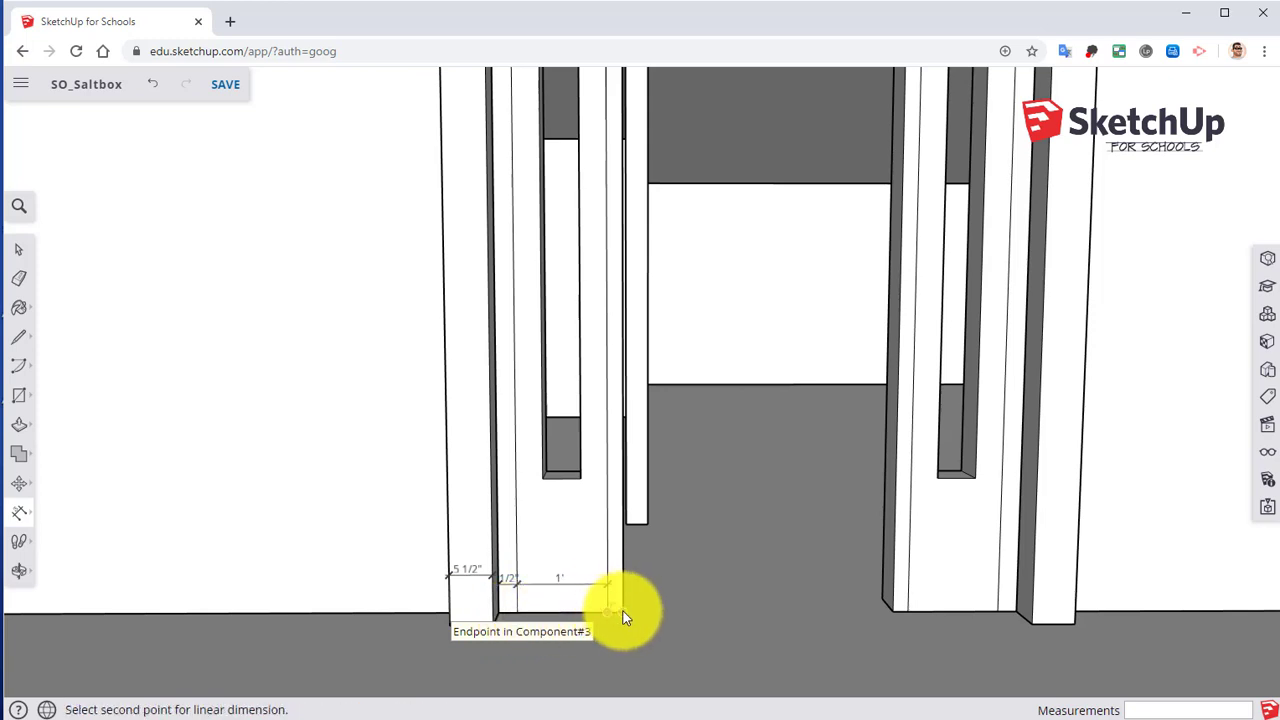
left_click(616, 574)
Orbit and zoom around the doorway to review the new base dimensions
scroll(614, 586, "up", 3)
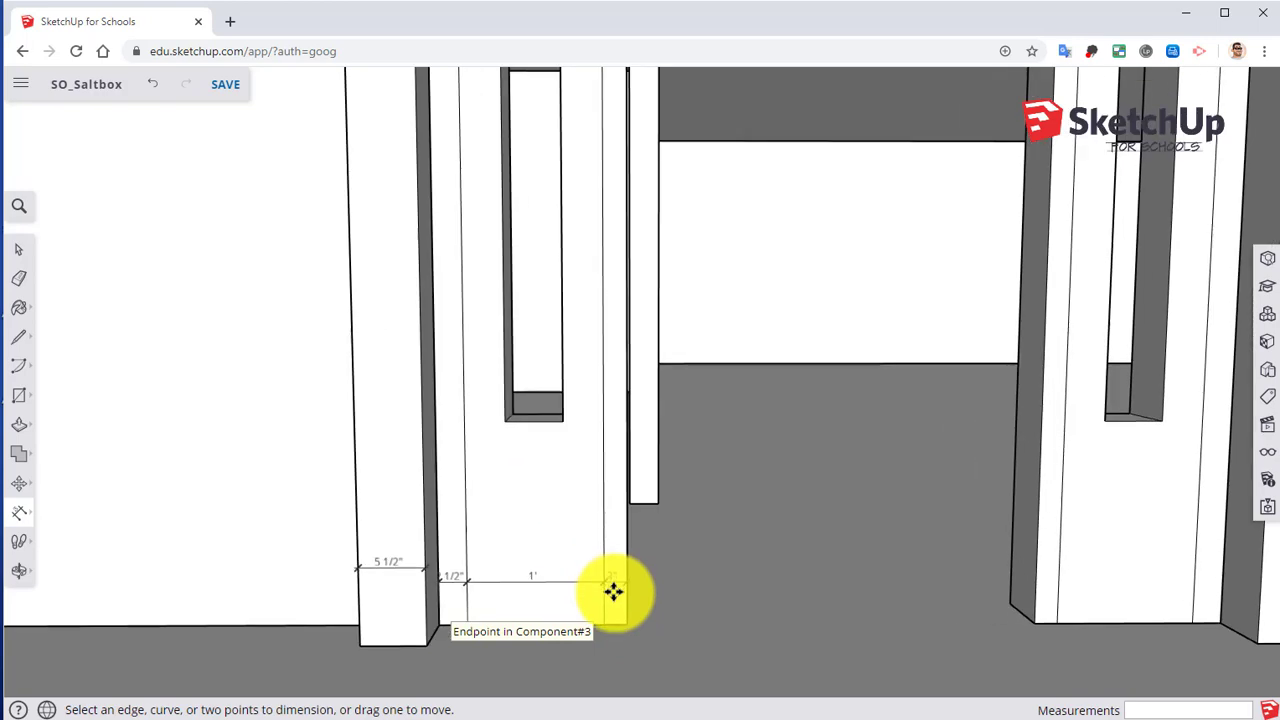
scroll(687, 617, "down", 5)
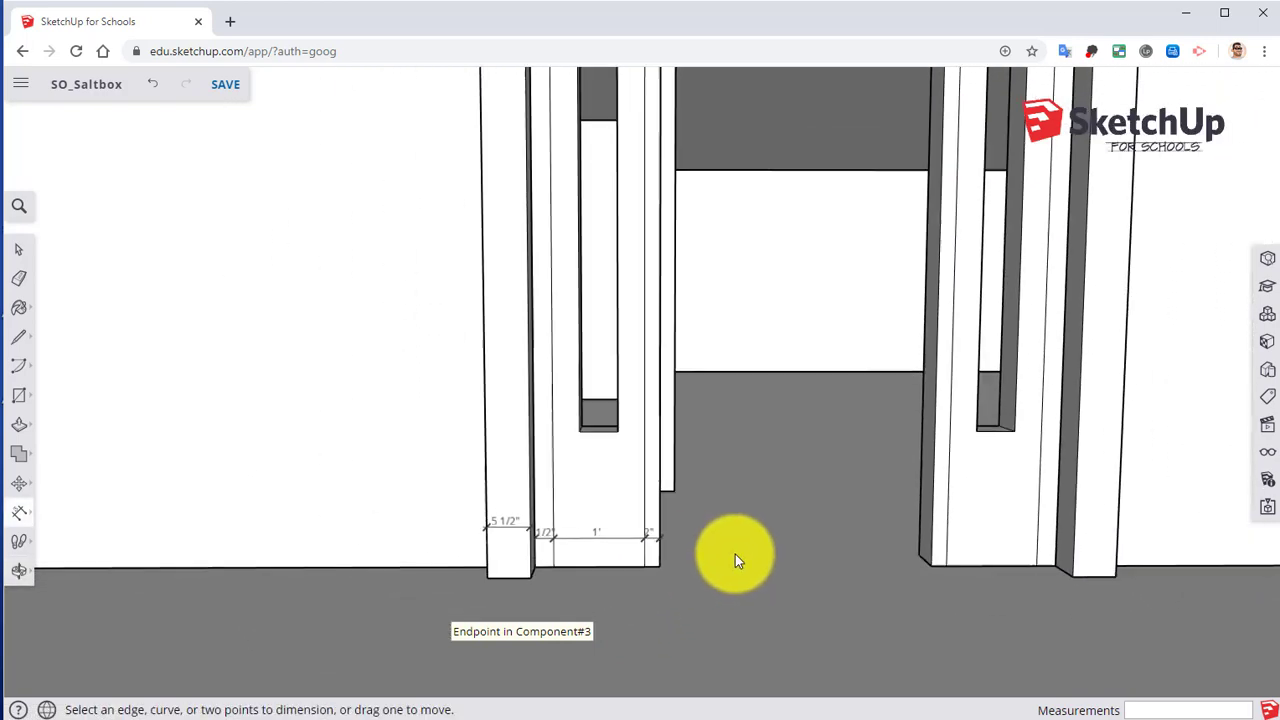
middle_click_drag(735, 554, 606, 551)
scroll(606, 551, "down", 2)
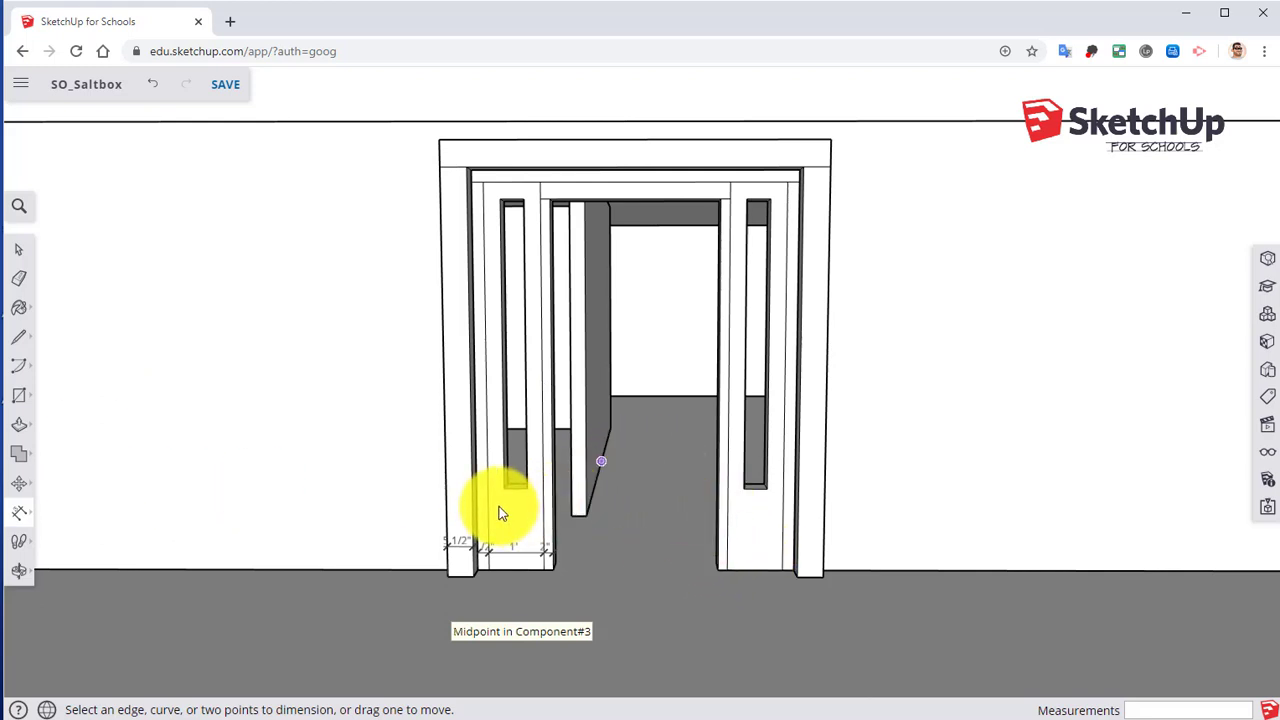
scroll(528, 491, "down", 2)
middle_click_drag(571, 429, 603, 477)
scroll(605, 477, "down", 2)
scroll(608, 478, "up", 3)
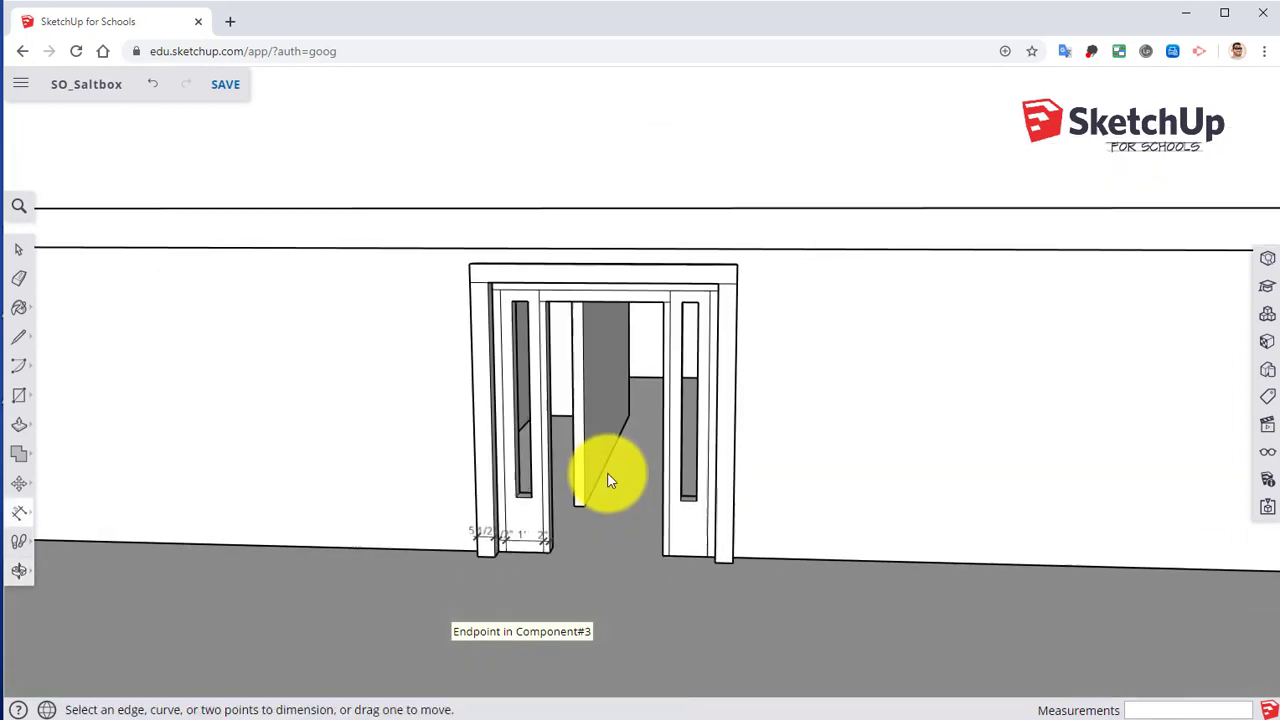
scroll(610, 480, "down", 2)
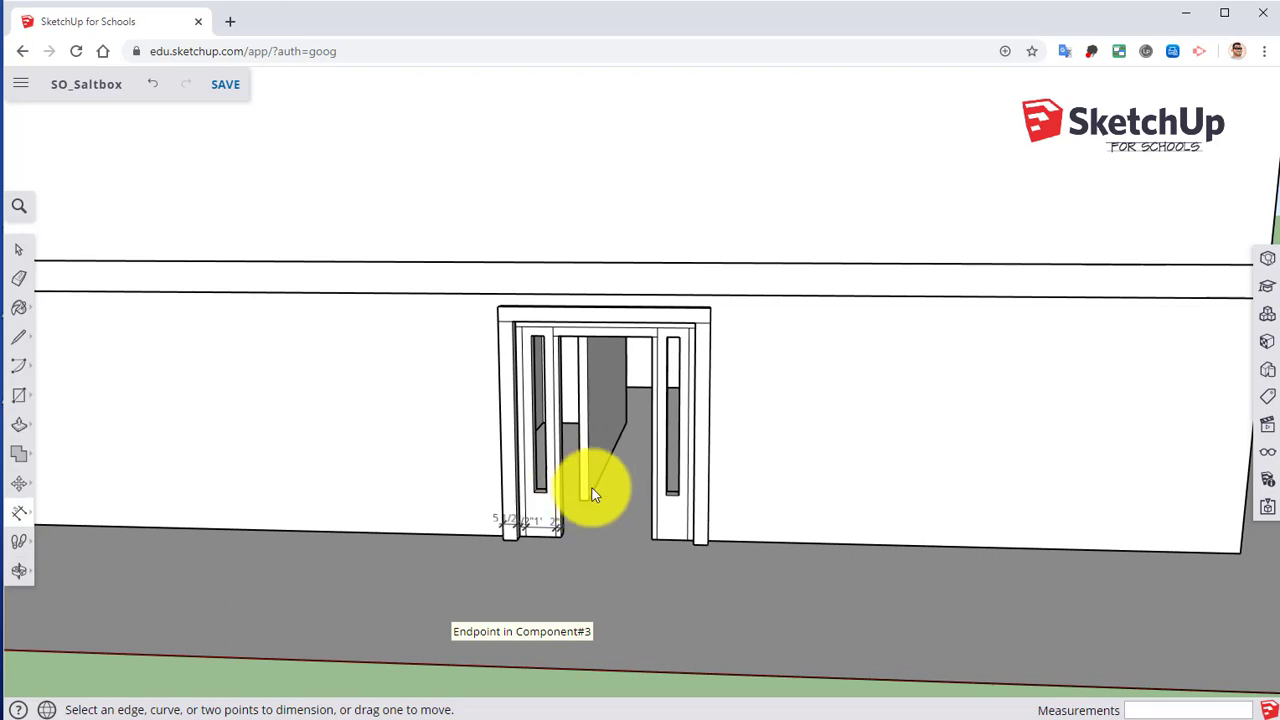
scroll(694, 509, "up", 2)
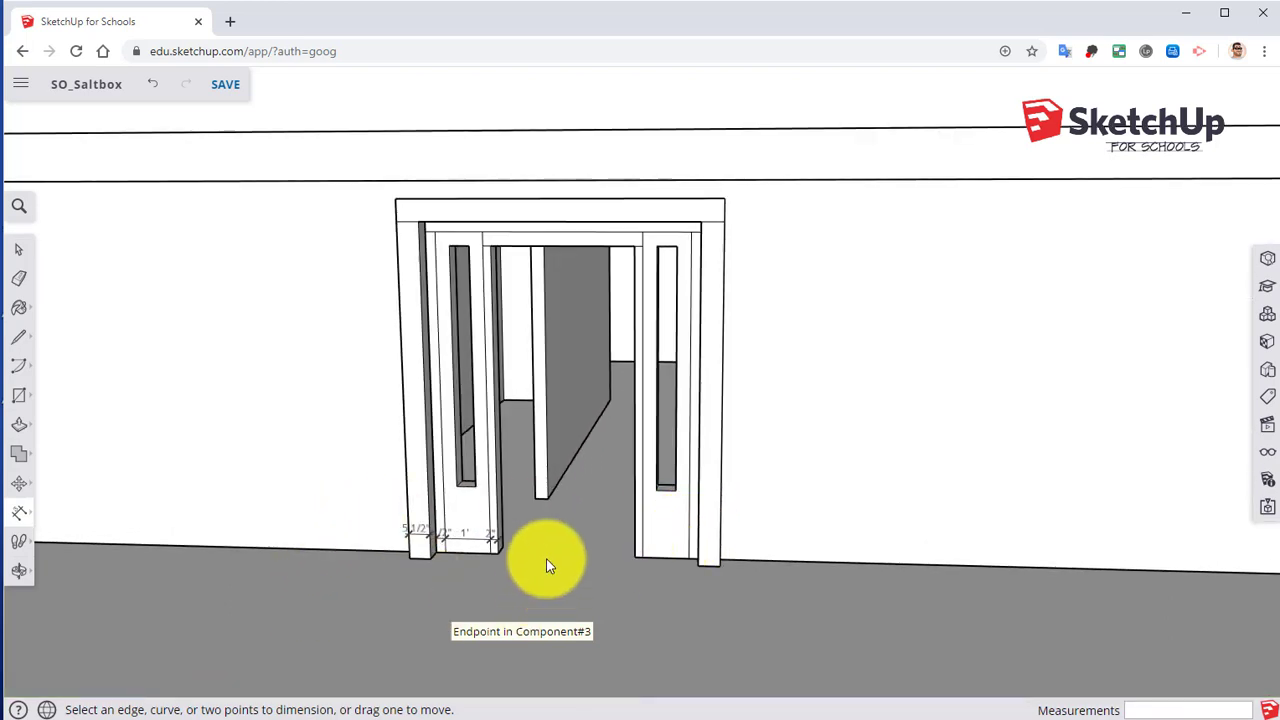
Check the PNG option under Export in the file menu, then save the SO_Saltbox model
left_click(21, 86)
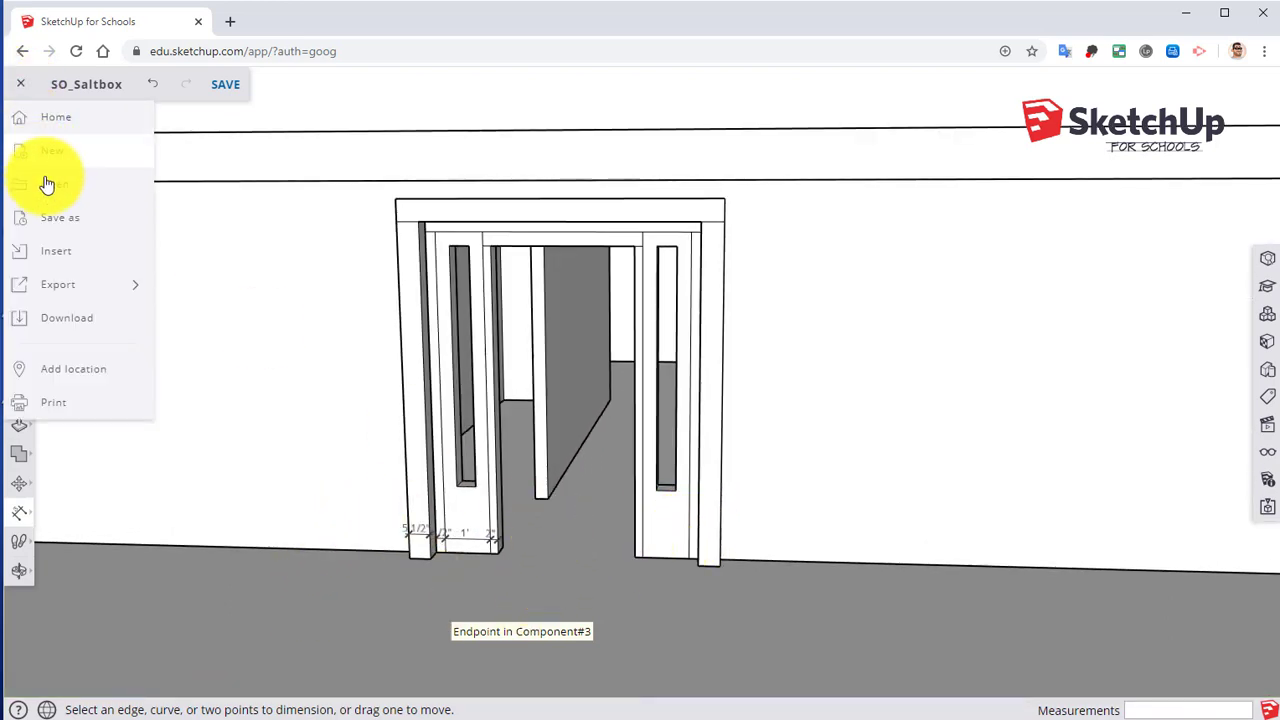
mouse_move(63, 280)
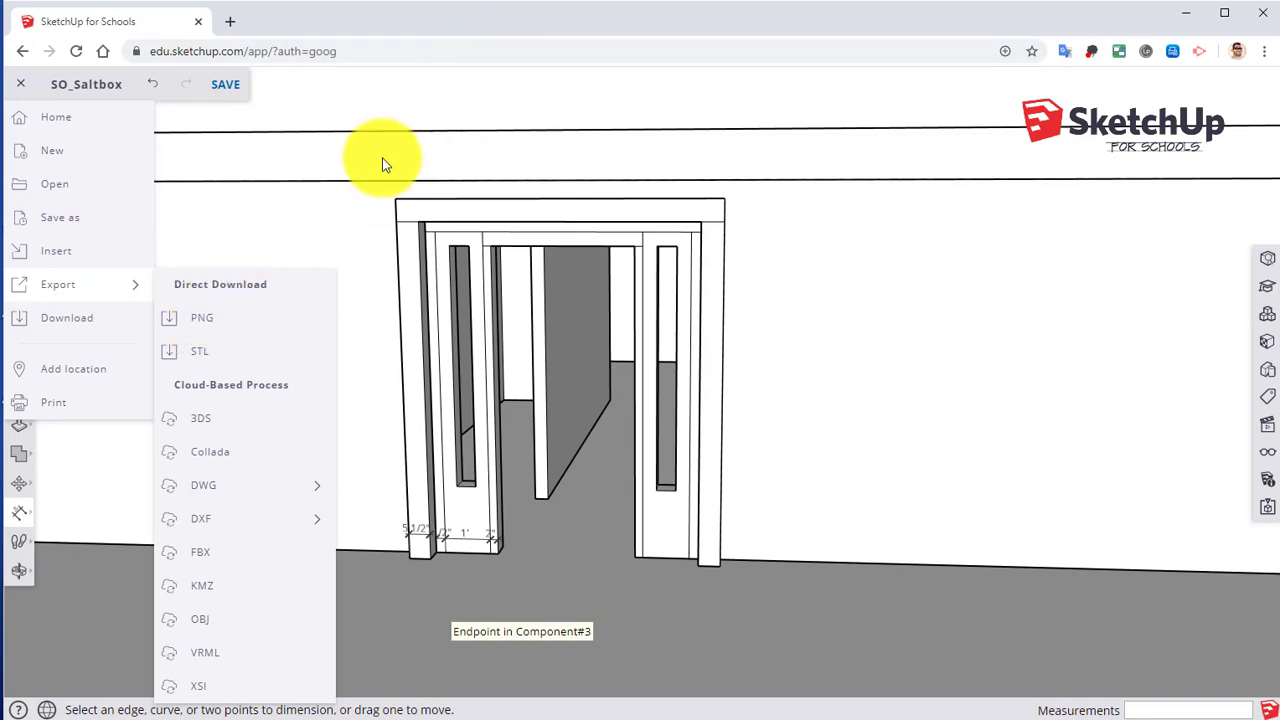
left_click(228, 86)
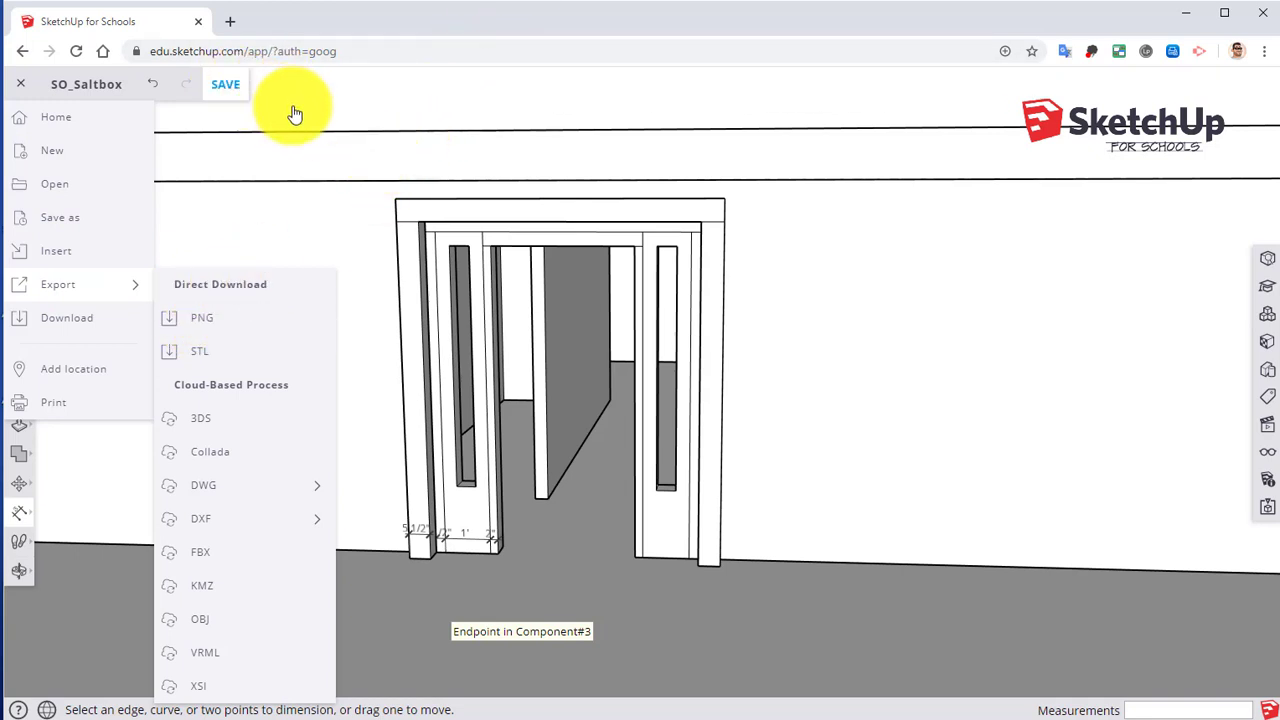